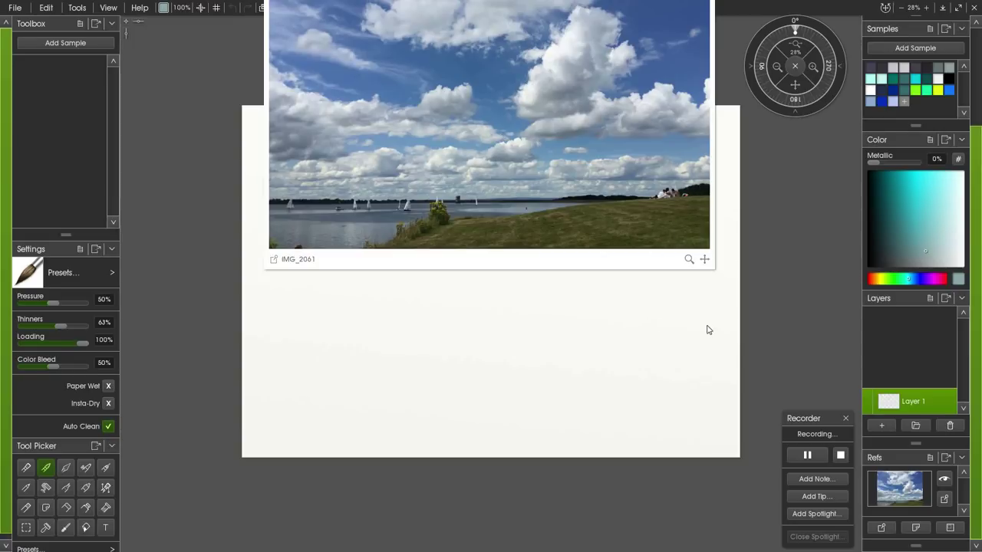
Select the Pencil tool and load the saved toolbox file CustomWaterColour.artbx.
left_click(27, 487)
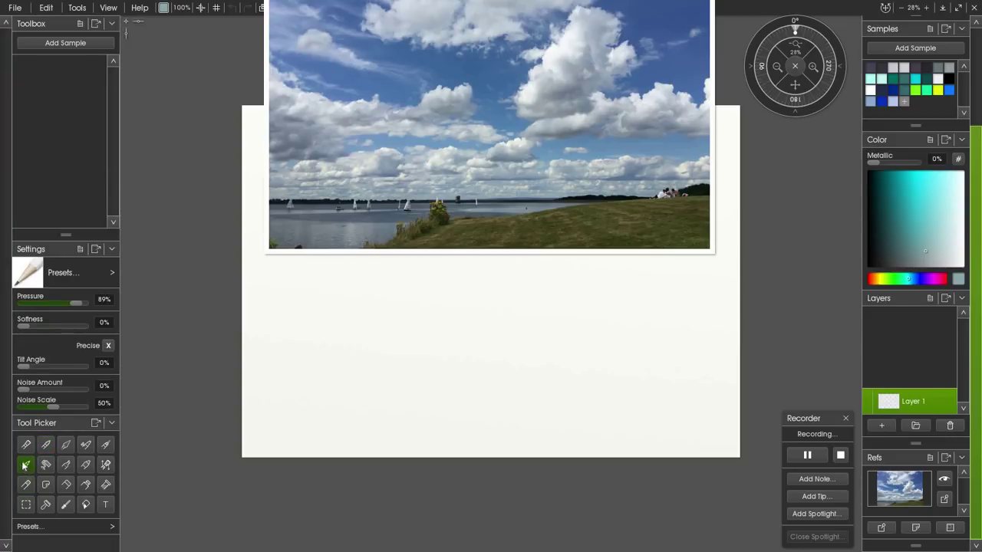
left_click(80, 23)
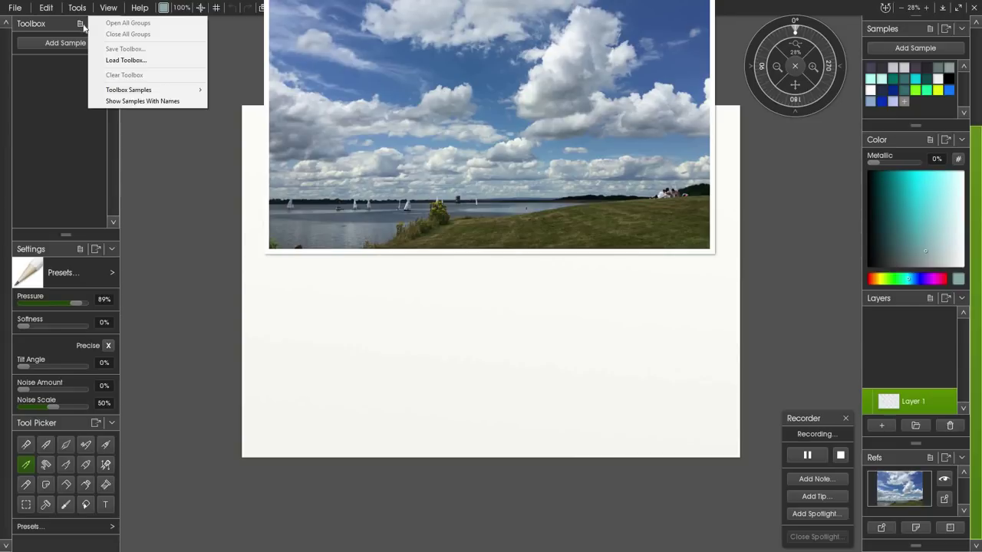
left_click(142, 66)
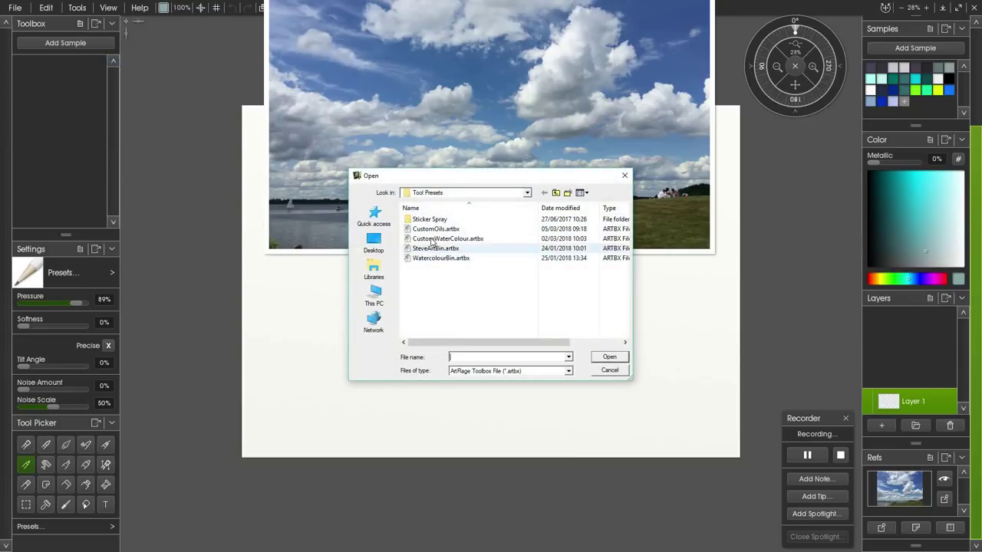
left_click(434, 240)
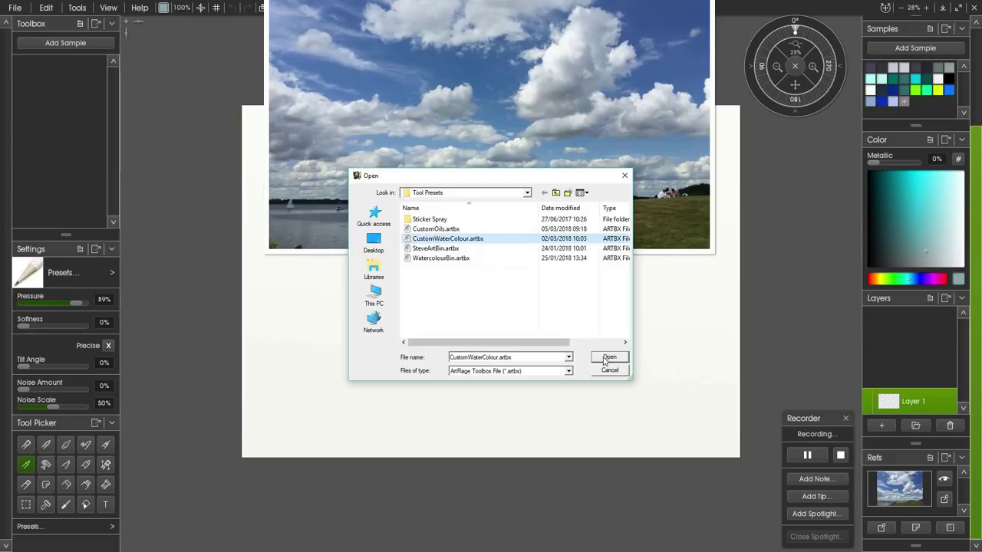
left_click(602, 357)
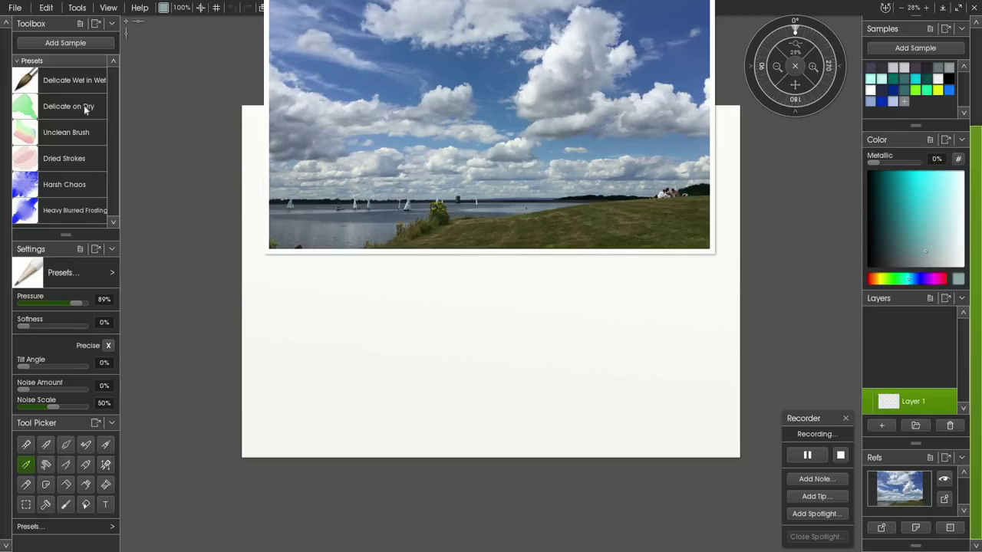
Choose the Hard and Dark preset for the Pencil.
left_click(24, 466)
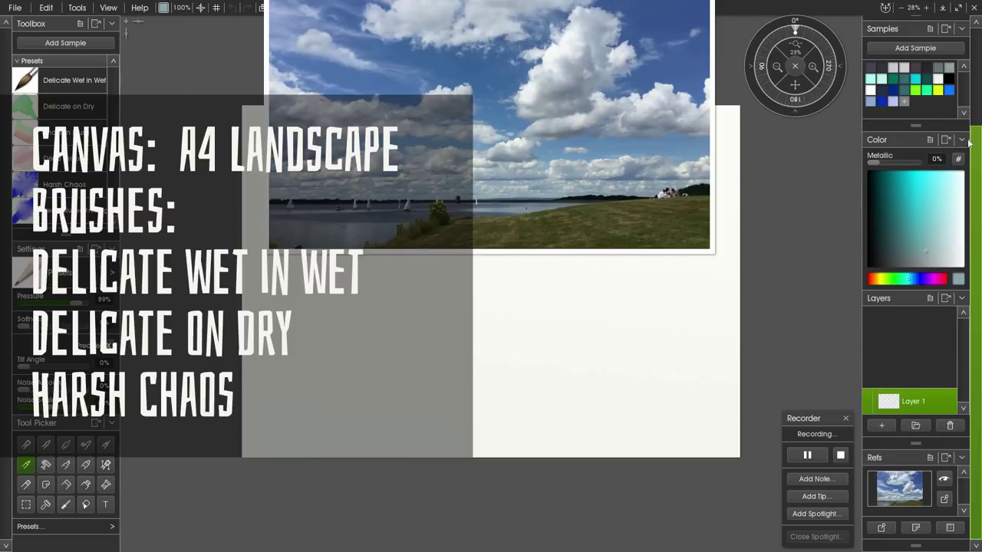
scroll(980, 59, "up", 5)
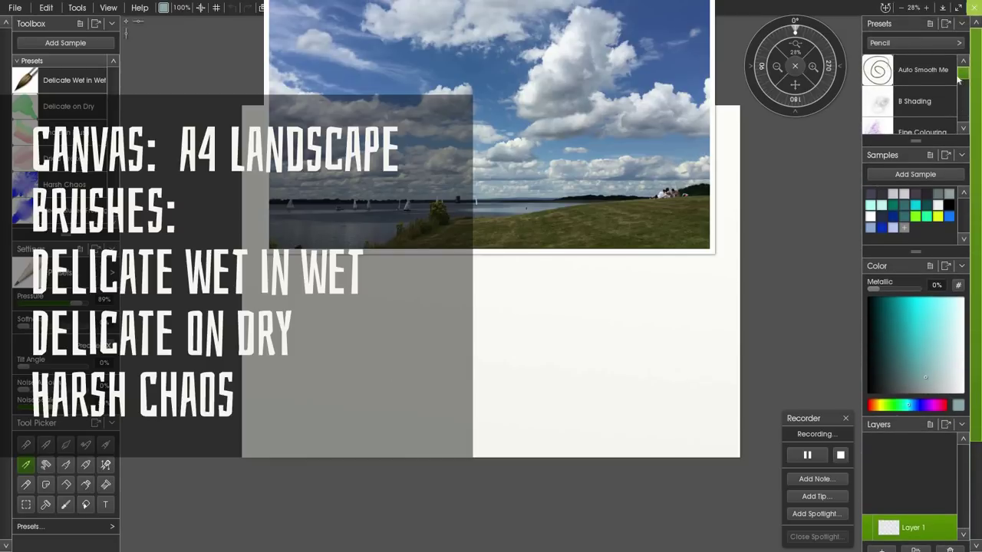
scroll(966, 88, "down", 2)
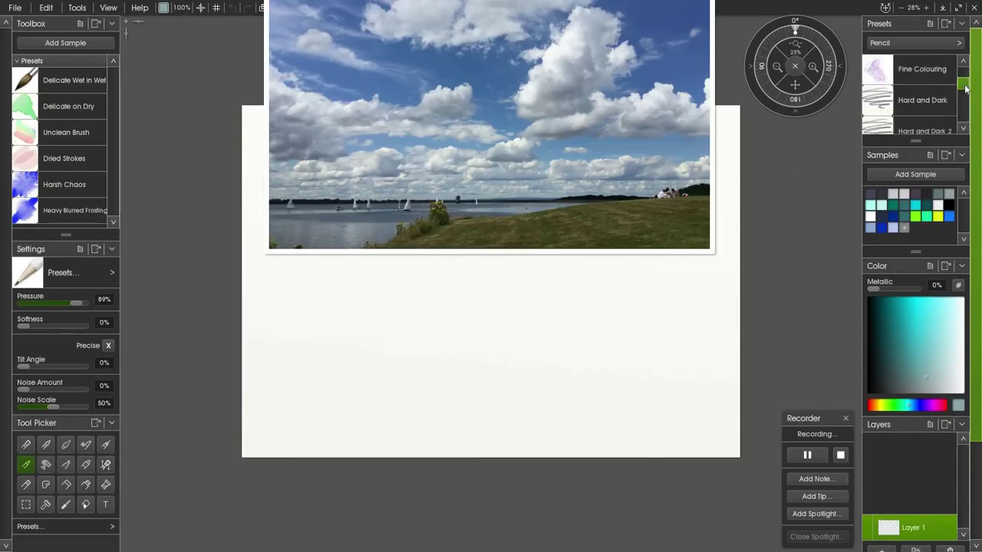
scroll(966, 91, "down", 1)
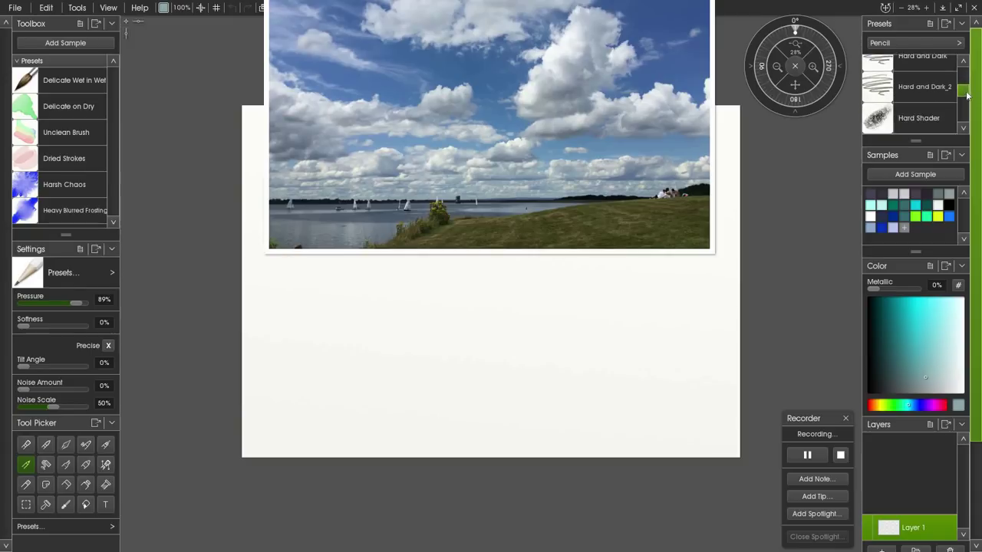
scroll(928, 78, "up", 1)
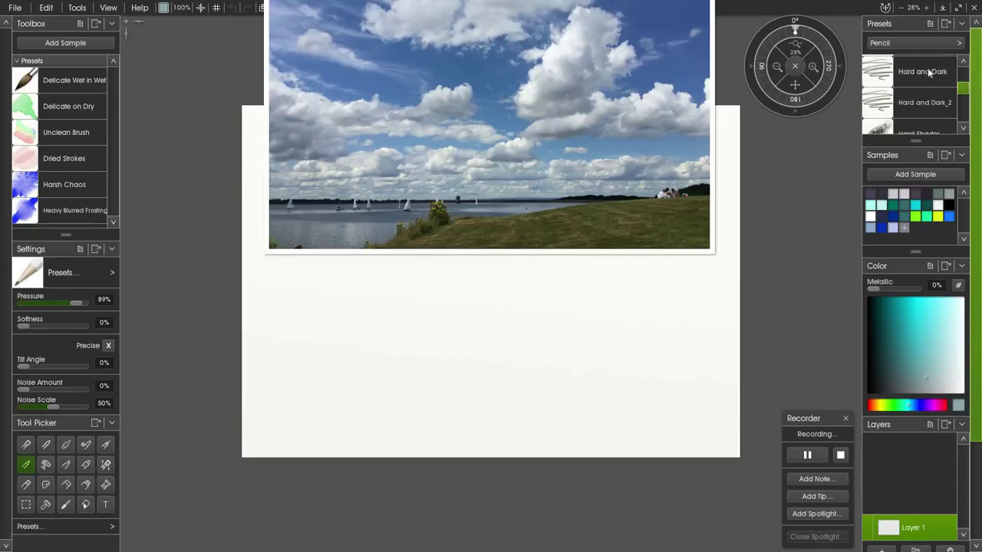
left_click(927, 73)
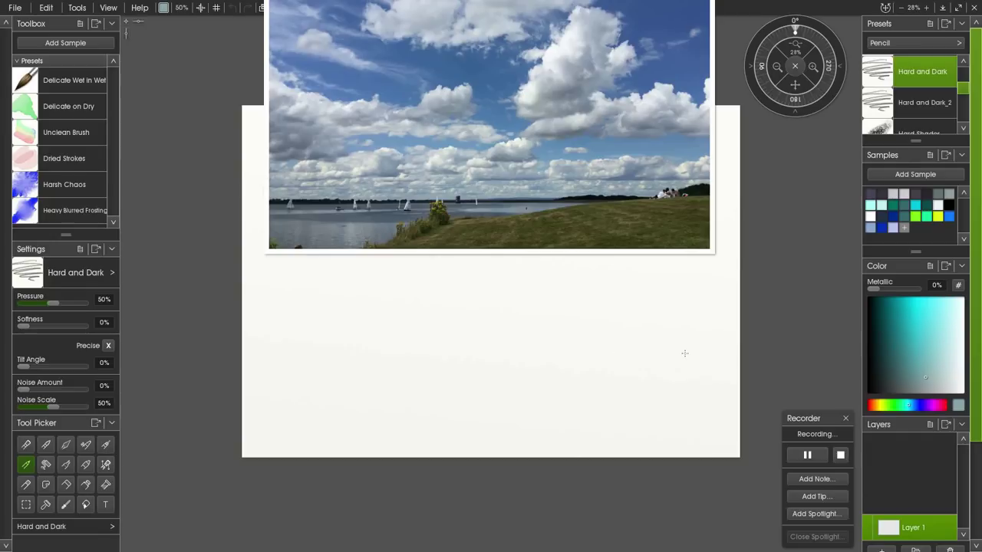
Sketch the horizon and distant hills in black across the lower canvas, undoing misplaced strokes.
left_click(949, 204)
scroll(585, 405, "up", 3)
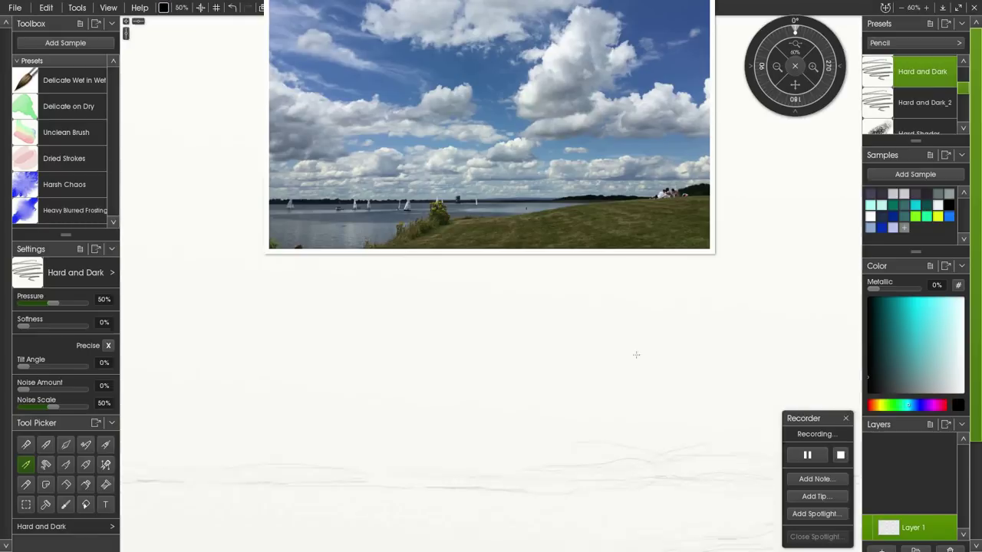
key("ctrl+z")
key("ctrl+z")
key("ctrl+z")
key("ctrl+z")
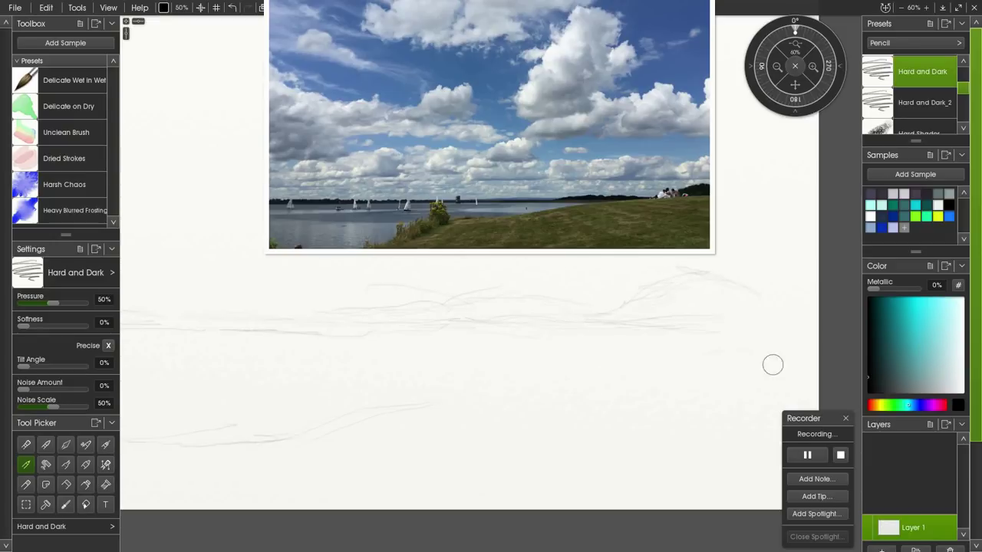
Sketch the seated figures on the hill, small sailboats along the horizon, and the foreground bush.
left_click_drag(560, 306, 597, 327)
left_click_drag(537, 333, 590, 321)
left_click_drag(591, 307, 617, 330)
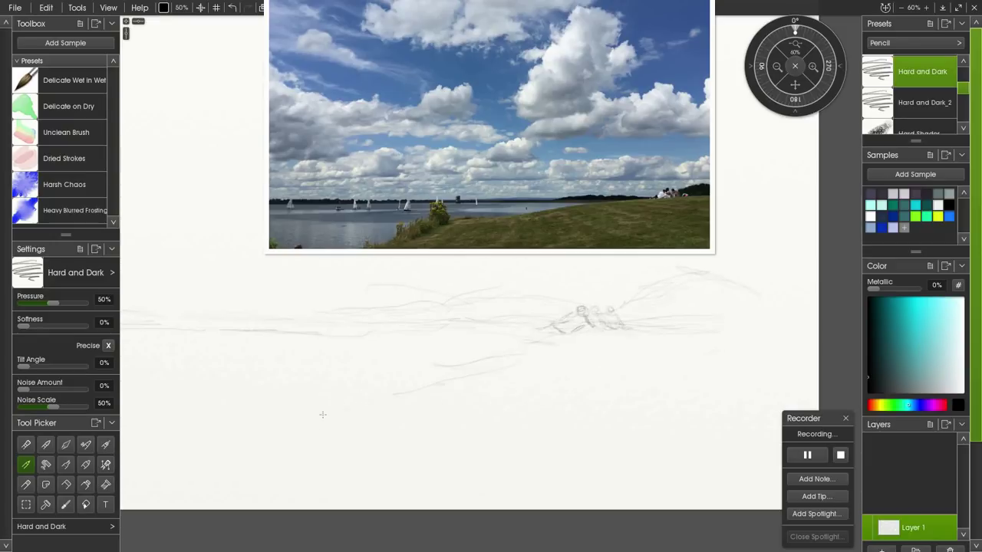
scroll(452, 364, "down", 3)
left_click_drag(345, 332, 348, 339)
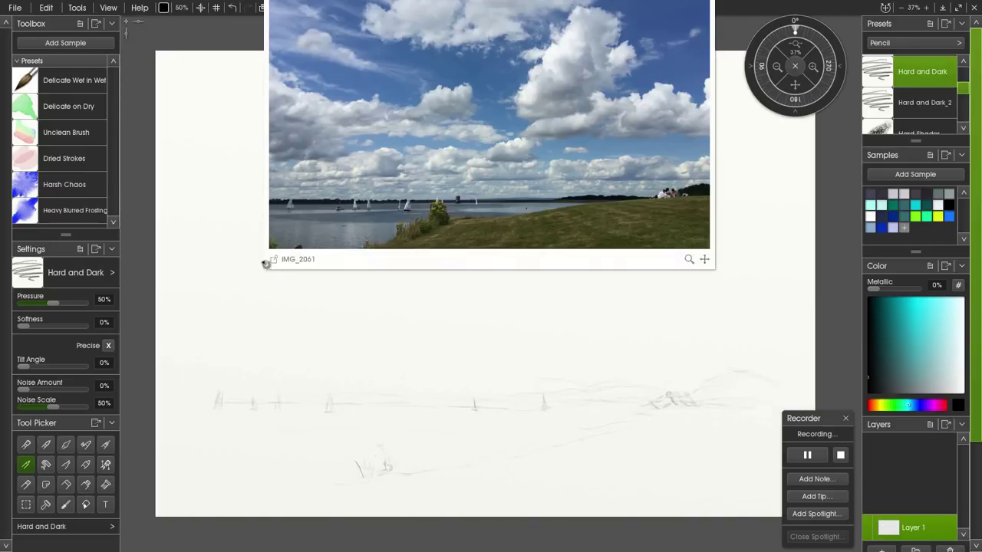
Shrink the IMG_2061 reference photo and place it beside the canvas's upper-right corner.
left_click_drag(263, 253, 752, 92)
scroll(752, 88, "down", 1)
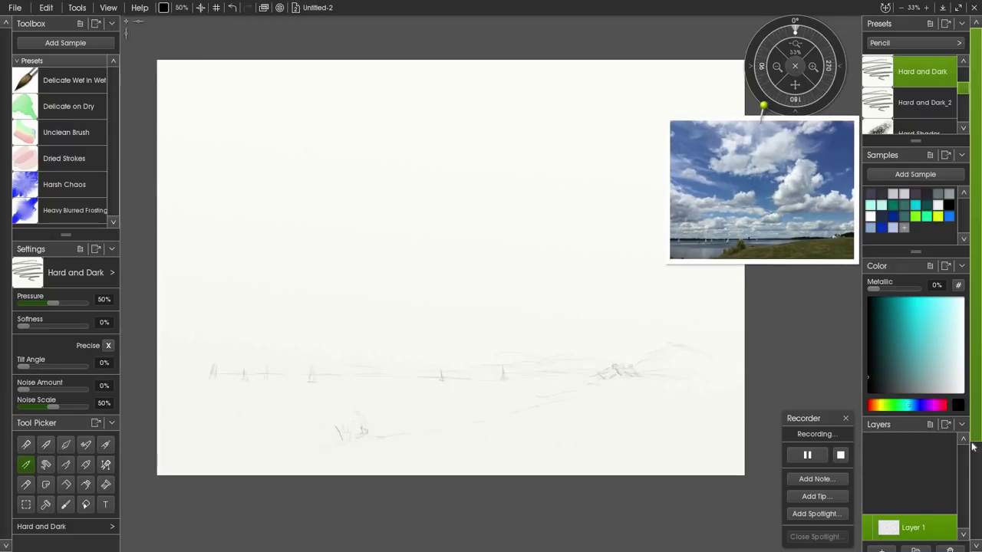
Apply Lock All to the pencil sketch on Layer 1 and add a new layer above it.
left_click(951, 524)
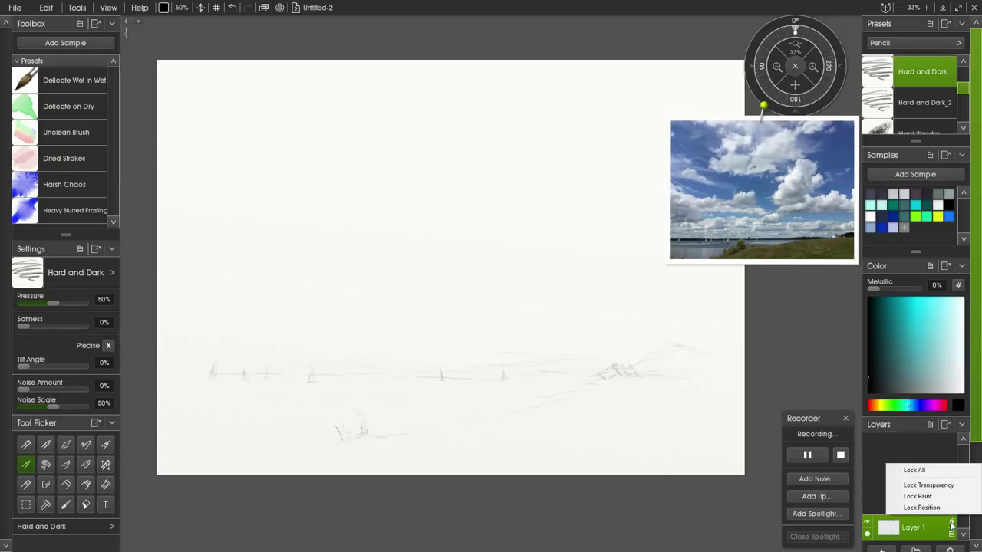
left_click(913, 471)
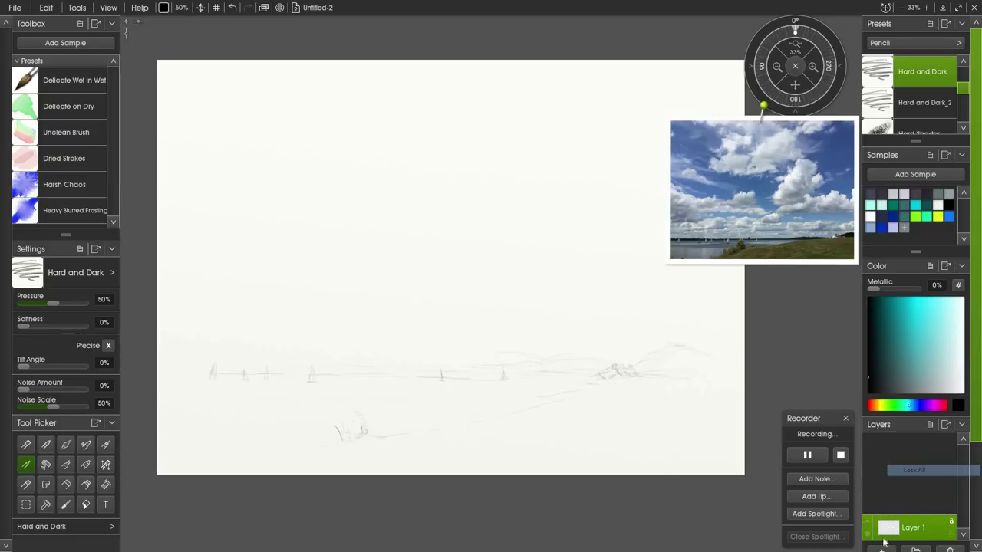
key("ctrl+shift+n")
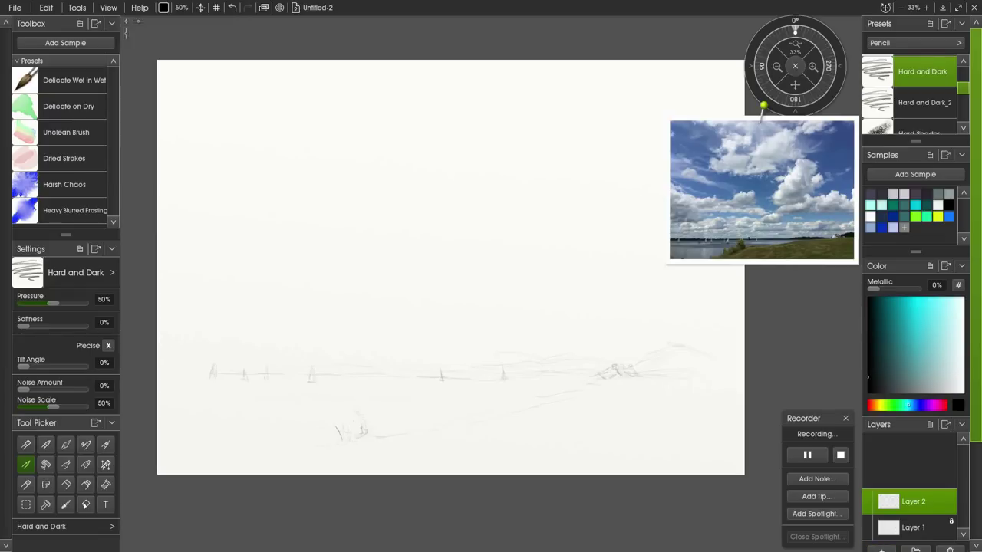
Choose the Delicate Wet in Wet brush preset and try a dark blue patch in the upper sky, undoing the stroke.
left_click(59, 82)
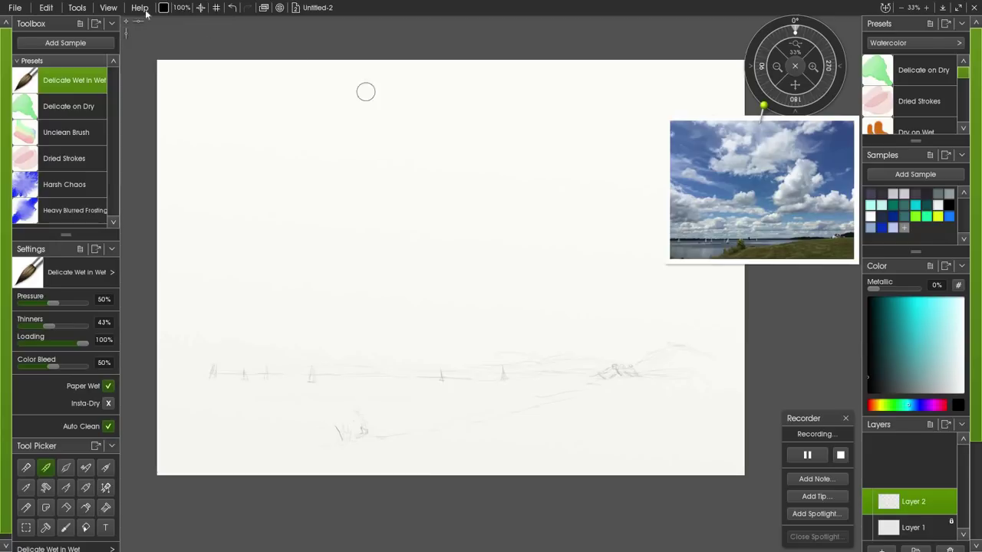
left_click(894, 221)
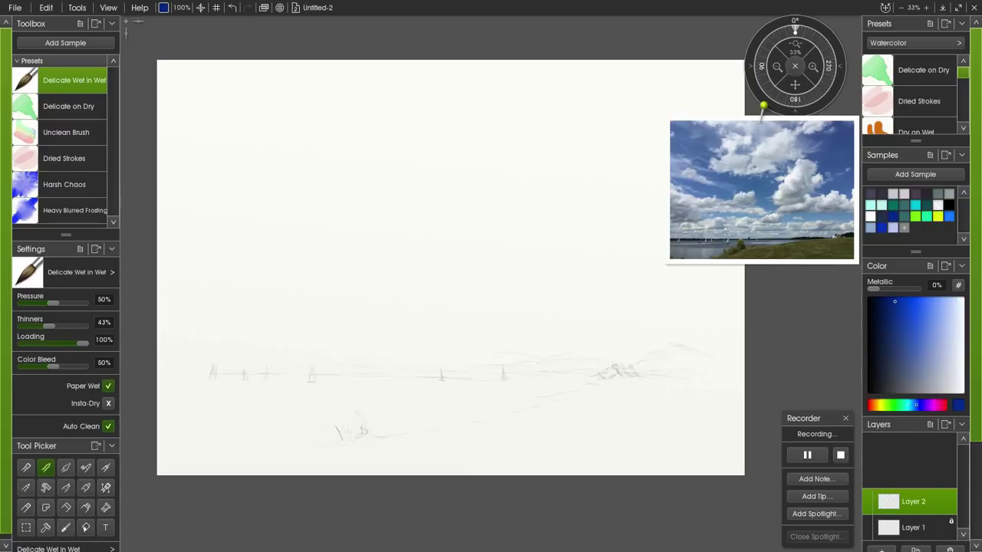
mouse_move(524, 105)
left_mouse_down()
mouse_move(541, 116)
mouse_move(508, 140)
left_mouse_up()
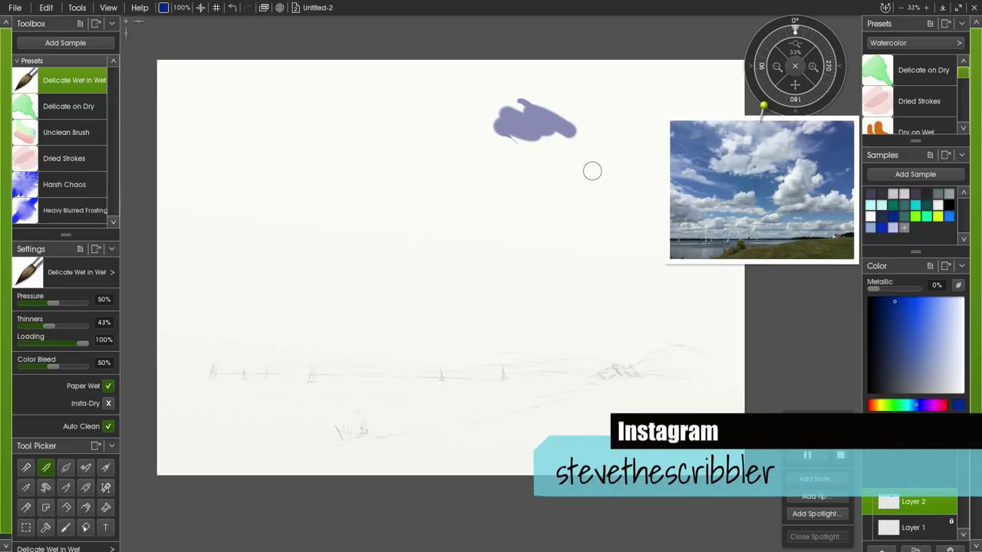
key("ctrl+z")
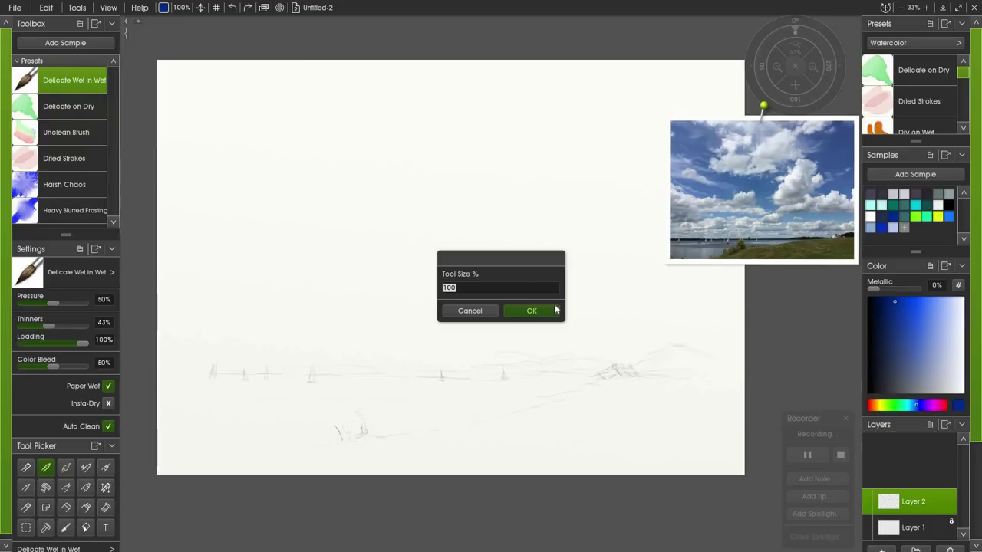
Set the watercolour brush size to 400%.
type("00")
left_click(553, 309)
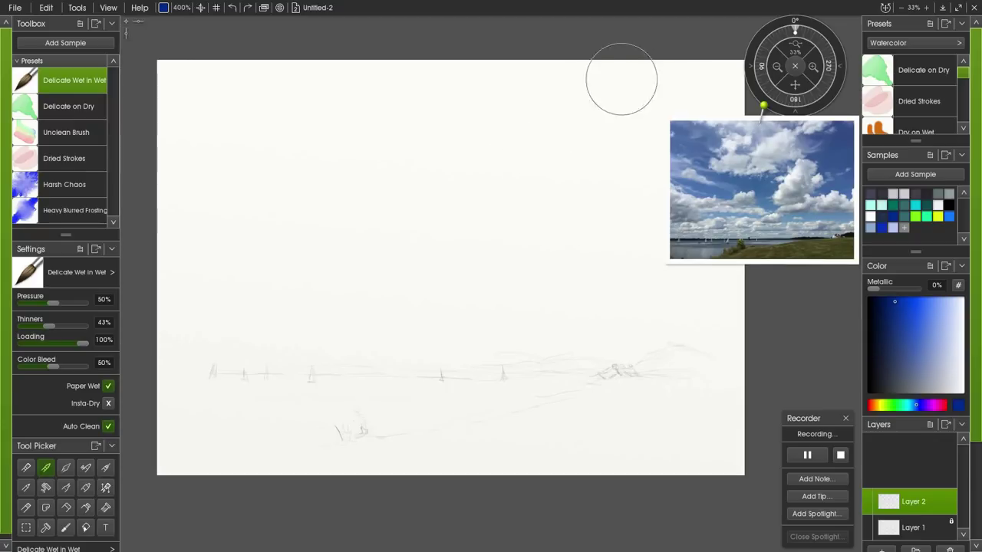
Try a brighter blue wash in the sky's upper-right corner, shifting the hue towards azure between strokes.
mouse_move(794, 225)
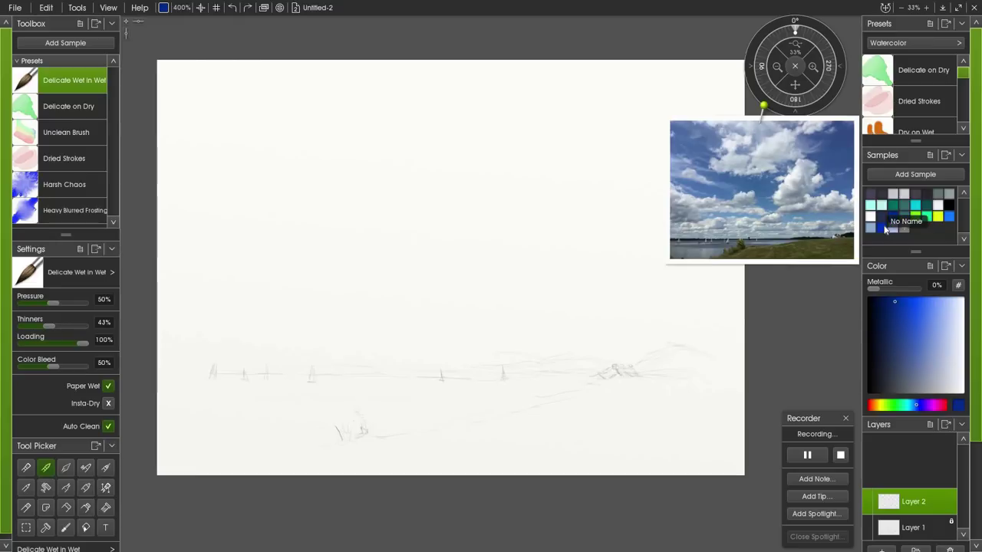
left_click(883, 228)
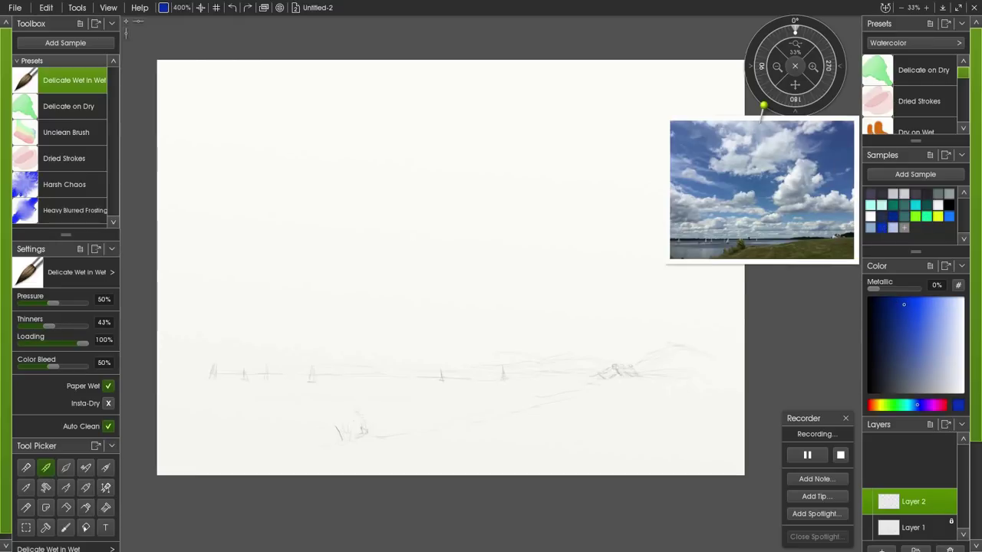
left_click_drag(704, 74, 727, 92)
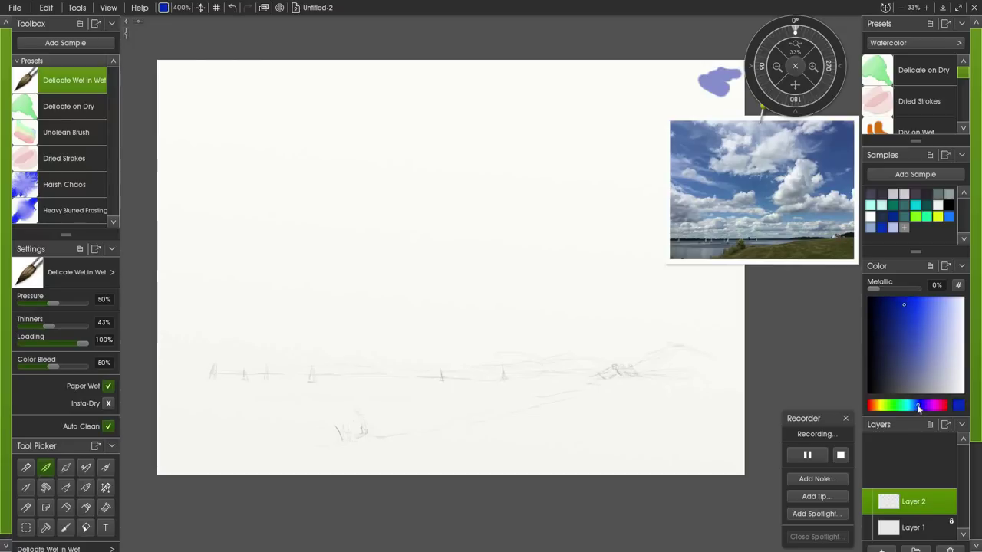
left_click_drag(717, 83, 652, 91)
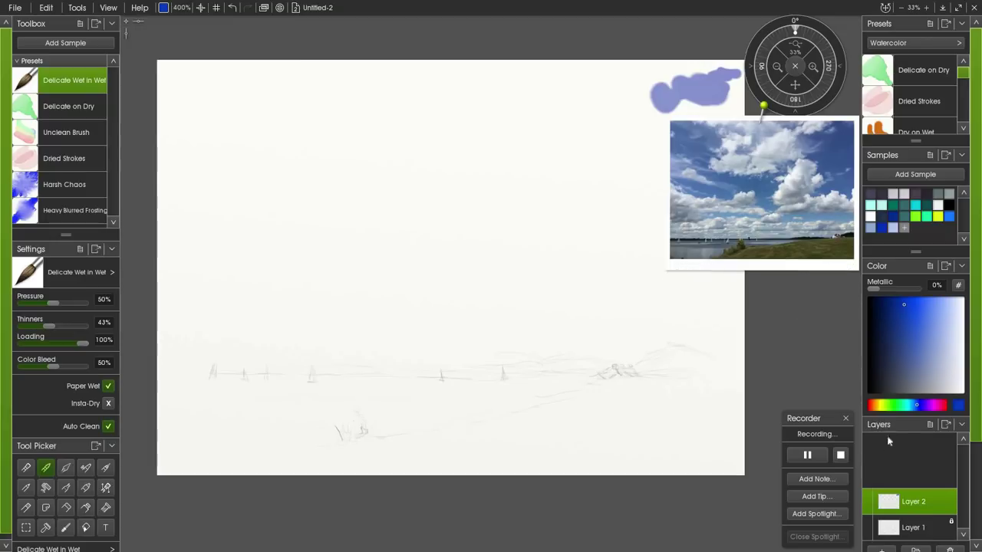
left_click(914, 406)
mouse_move(662, 86)
left_mouse_down()
mouse_move(686, 99)
mouse_move(648, 67)
mouse_move(637, 88)
mouse_move(675, 84)
mouse_move(687, 67)
mouse_move(717, 73)
mouse_move(779, 54)
left_mouse_up()
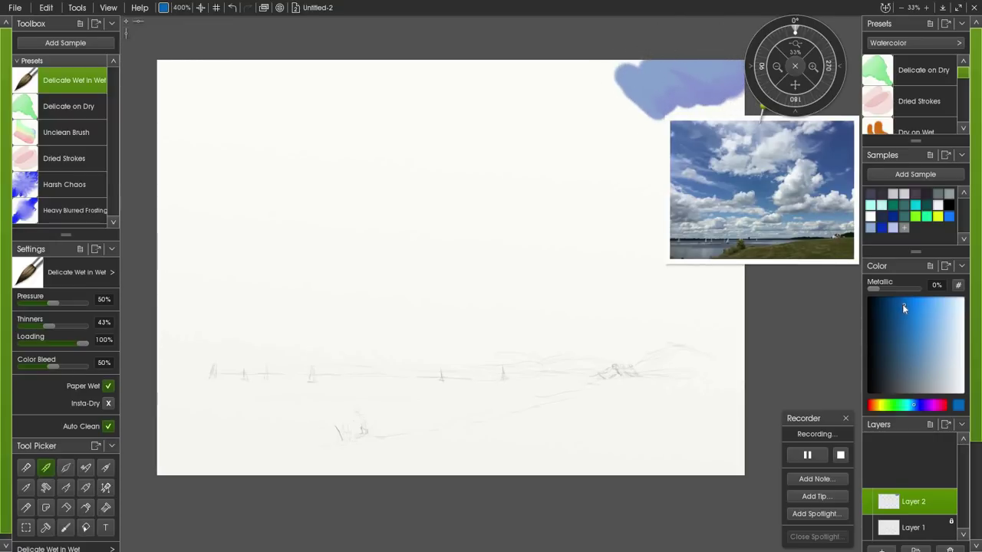
Try darker, lighter and more violet blue dabs along the edge of the sky wash.
left_click_drag(898, 323, 898, 326)
left_click(891, 299)
left_click_drag(627, 125, 649, 113)
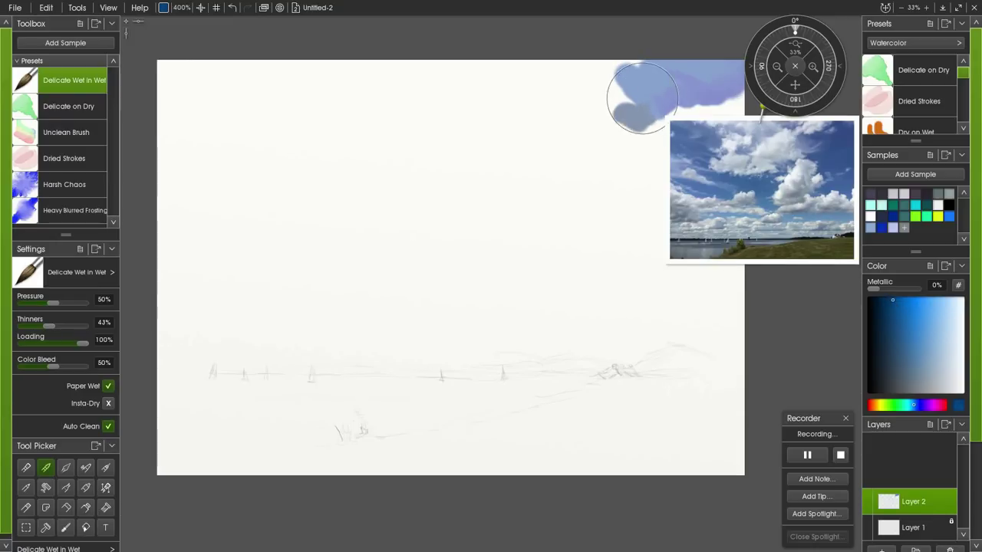
left_click(912, 301)
left_click(613, 94)
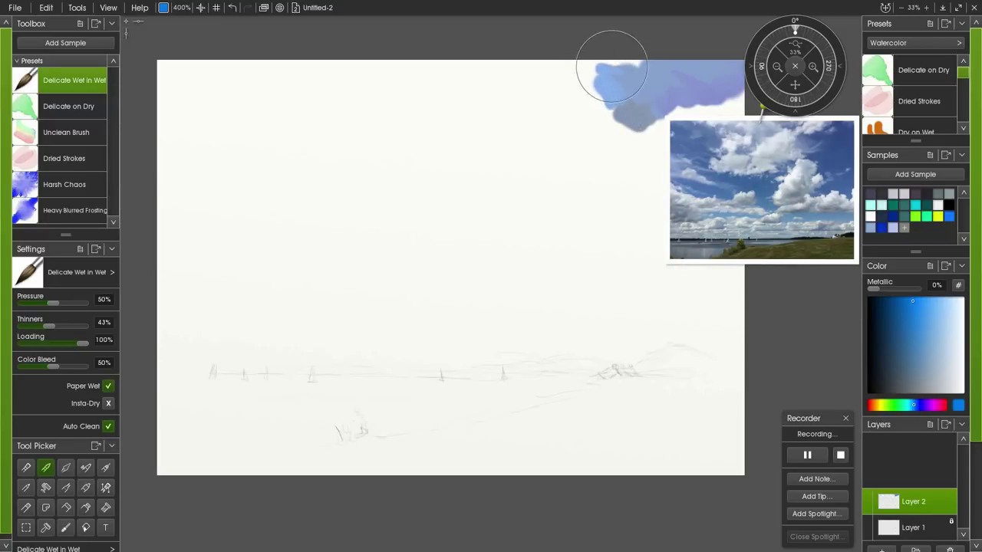
left_click(916, 407)
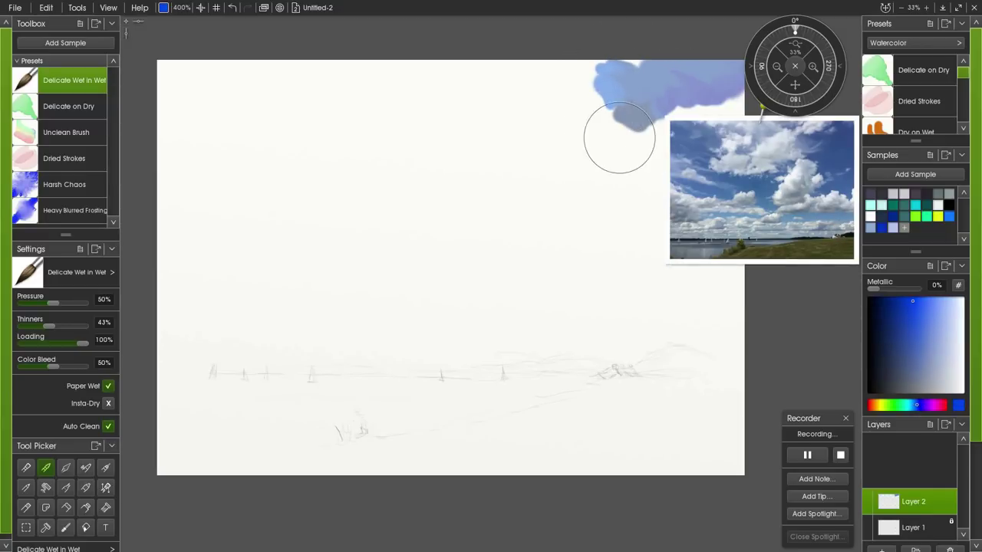
left_click(600, 118)
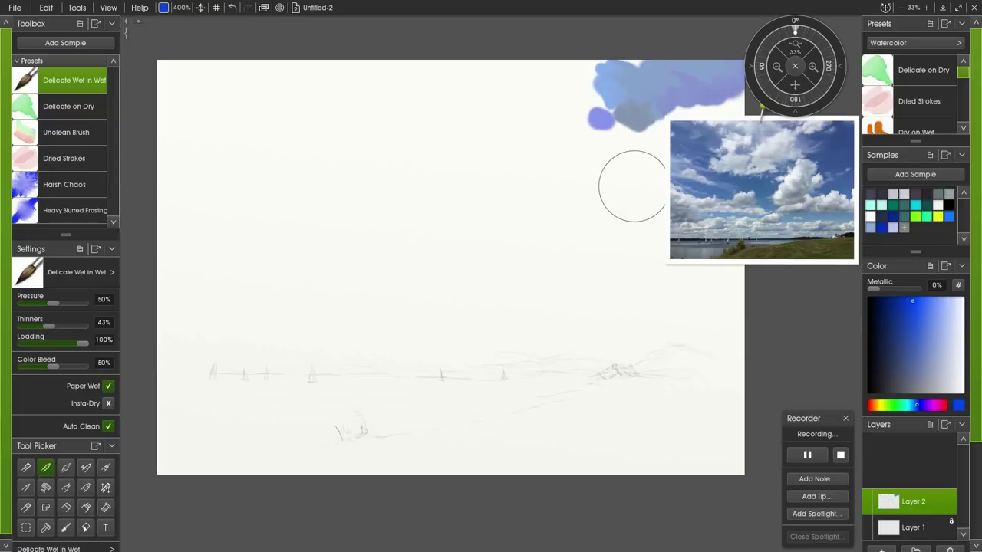
Undo all the blue test strokes in the upper-right sky.
key("ctrl+z")
key("ctrl+z")
key("ctrl+z")
key("ctrl+z")
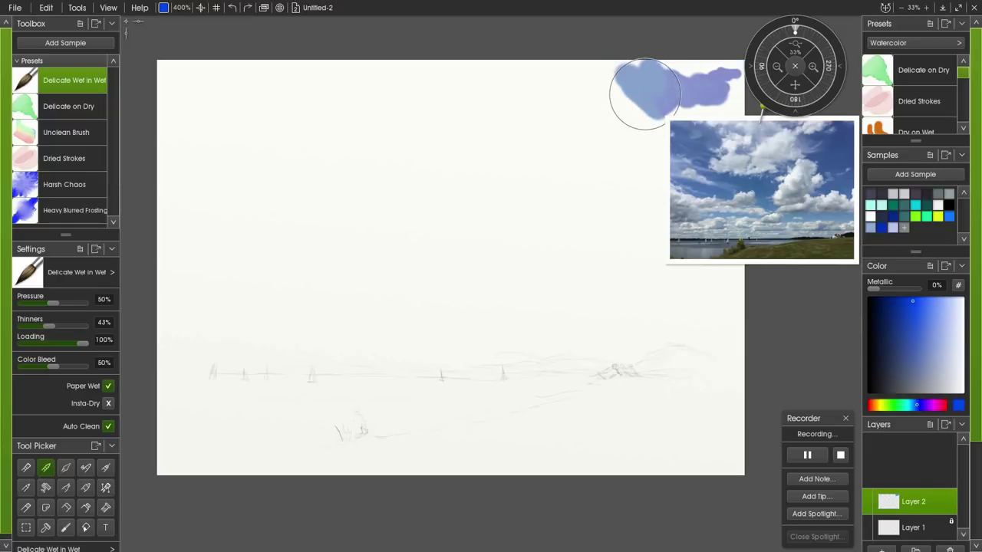
key("ctrl+z")
key("ctrl+z")
key("ctrl+z")
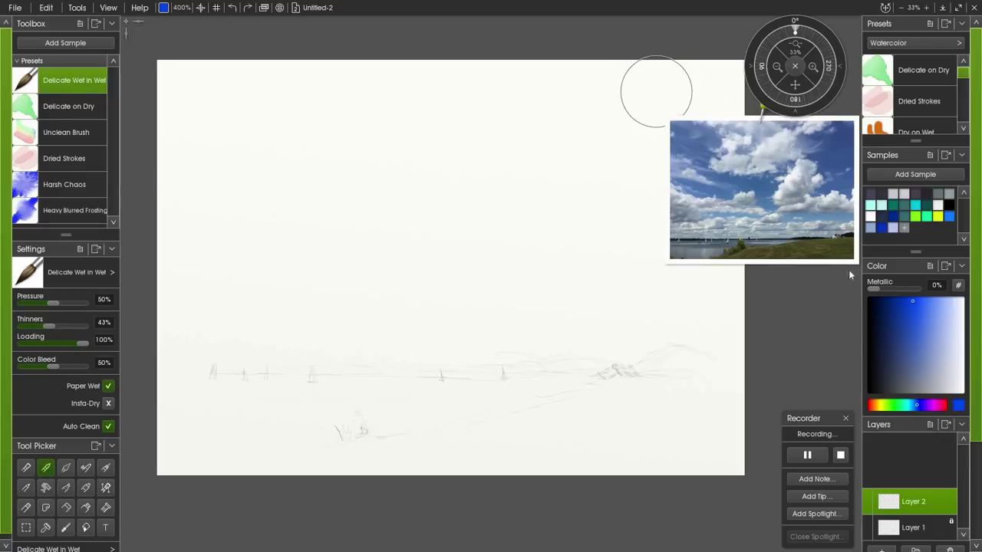
Shift the hue slightly towards azure and wash the sky's upper-right area, moving the reference photo clear of the canvas.
left_click_drag(918, 405, 915, 405)
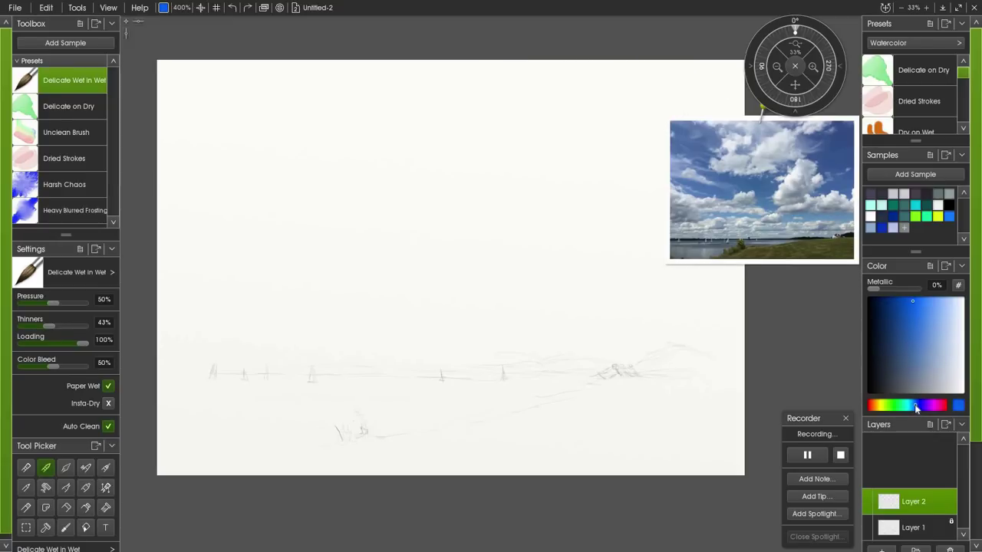
mouse_move(713, 84)
left_mouse_down()
mouse_move(691, 89)
mouse_move(706, 62)
mouse_move(716, 117)
mouse_move(613, 165)
left_mouse_up()
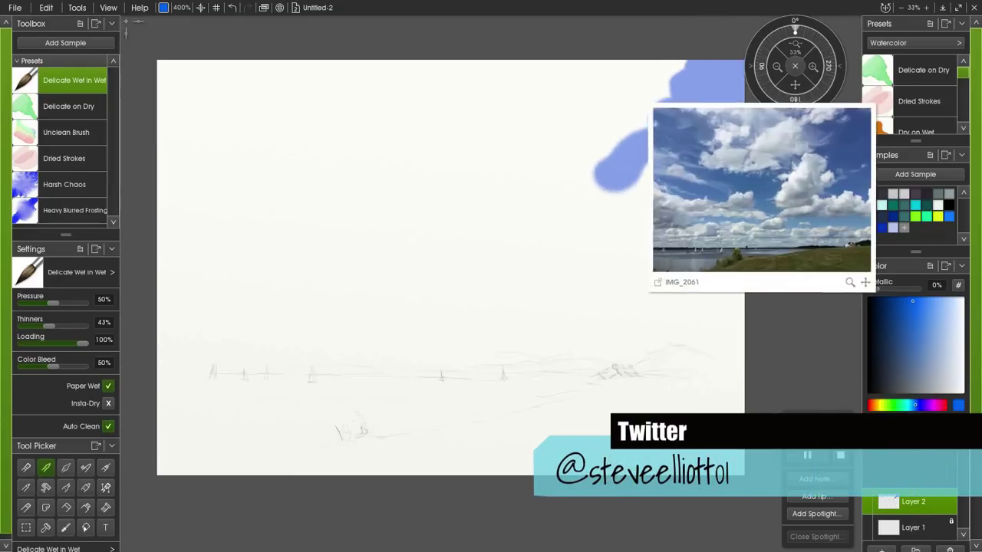
mouse_move(663, 96)
left_mouse_down()
mouse_move(645, 132)
mouse_move(614, 147)
left_mouse_up()
mouse_move(772, 153)
left_click_drag(770, 178, 874, 221)
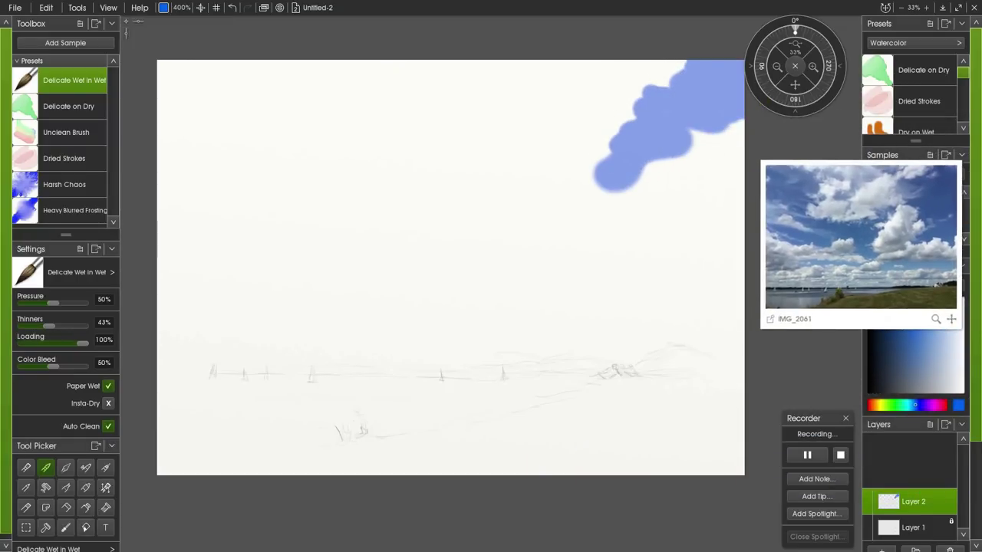
mouse_move(706, 153)
left_mouse_down()
mouse_move(679, 121)
mouse_move(704, 144)
mouse_move(731, 148)
mouse_move(735, 120)
mouse_move(716, 117)
mouse_move(722, 141)
mouse_move(707, 158)
mouse_move(690, 166)
mouse_move(679, 154)
mouse_move(681, 173)
mouse_move(730, 184)
mouse_move(752, 145)
mouse_move(726, 184)
mouse_move(698, 195)
mouse_move(700, 165)
mouse_move(664, 203)
mouse_move(670, 181)
mouse_move(656, 197)
mouse_move(709, 211)
mouse_move(708, 197)
mouse_move(726, 192)
mouse_move(744, 245)
left_mouse_up()
Block in the remaining blue sky patches at the upper left, top, centre and right edge, leaving bare paper for the clouds.
mouse_move(206, 79)
left_mouse_down()
mouse_move(373, 168)
mouse_move(250, 105)
mouse_move(179, 53)
mouse_move(280, 143)
mouse_move(164, 59)
mouse_move(174, 83)
mouse_move(233, 147)
mouse_move(142, 79)
mouse_move(164, 122)
mouse_move(153, 145)
mouse_move(254, 184)
mouse_move(157, 91)
left_mouse_up()
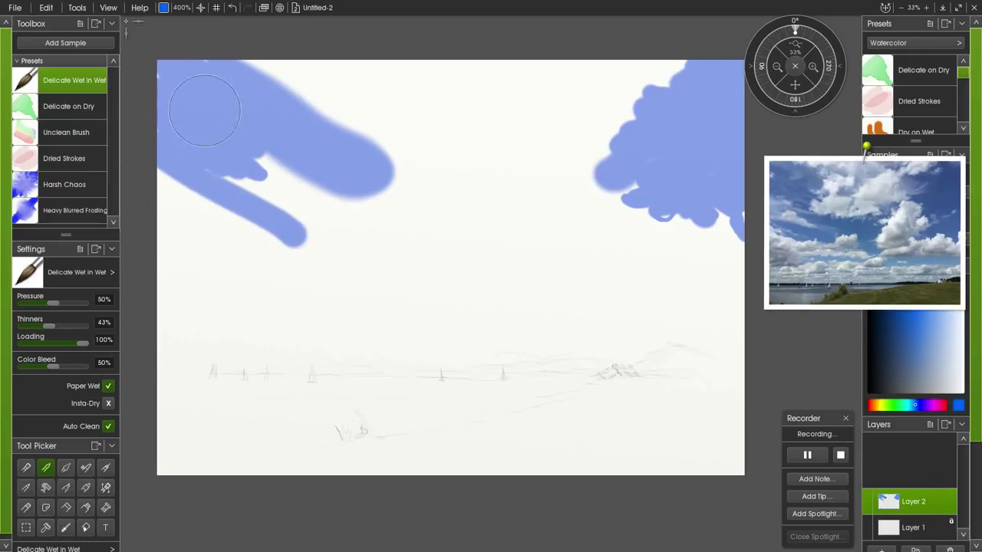
mouse_move(264, 89)
left_mouse_down()
mouse_move(343, 102)
mouse_move(386, 145)
left_mouse_up()
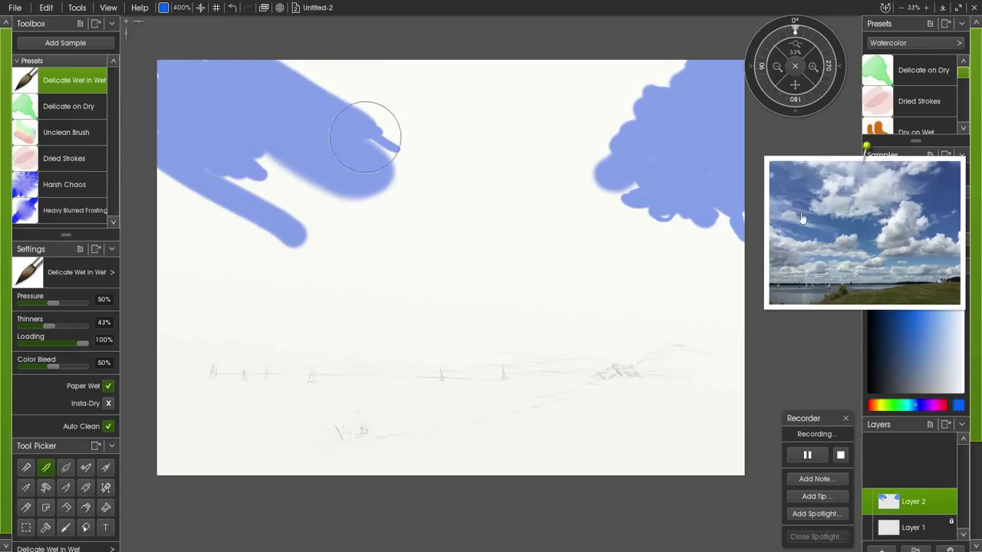
mouse_move(259, 158)
left_mouse_down()
mouse_move(337, 187)
mouse_move(231, 155)
mouse_move(261, 189)
mouse_move(220, 180)
mouse_move(335, 233)
mouse_move(327, 187)
mouse_move(387, 216)
mouse_move(372, 188)
mouse_move(447, 228)
mouse_move(445, 218)
mouse_move(598, 213)
left_mouse_up()
mouse_move(498, 64)
left_mouse_down()
mouse_move(568, 79)
mouse_move(562, 61)
mouse_move(603, 43)
left_mouse_up()
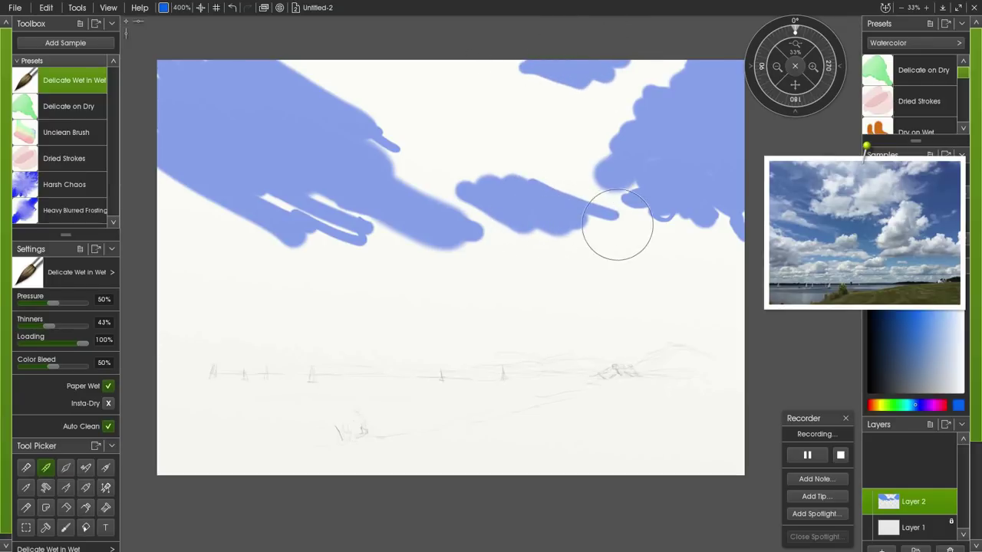
mouse_move(655, 234)
left_mouse_down()
mouse_move(679, 217)
mouse_move(714, 238)
mouse_move(660, 225)
mouse_move(679, 260)
mouse_move(597, 279)
left_mouse_up()
mouse_move(718, 213)
left_mouse_down()
mouse_move(728, 245)
mouse_move(731, 221)
left_mouse_up()
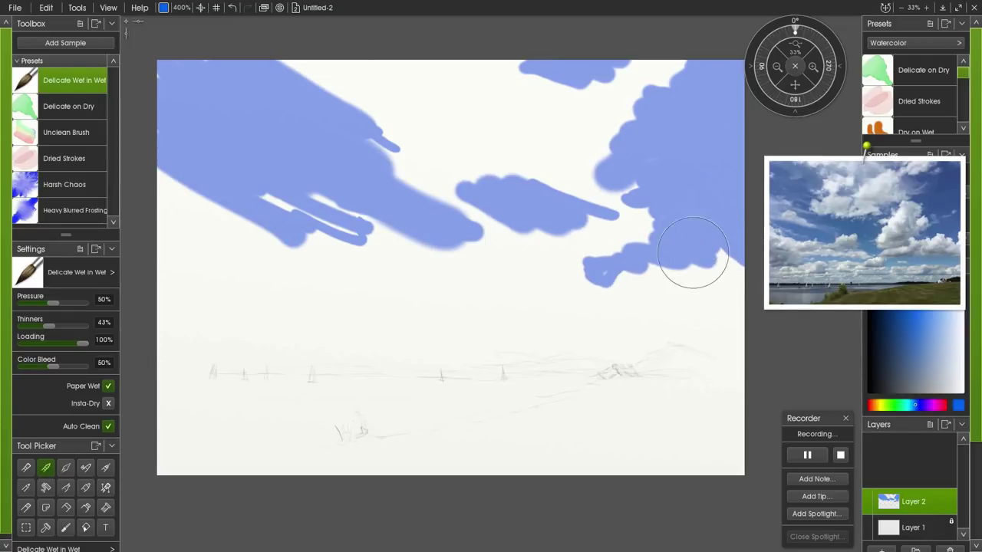
Switch to a cyan-leaning blue and paint broken horizontal bands across the lower sky.
left_click(910, 404)
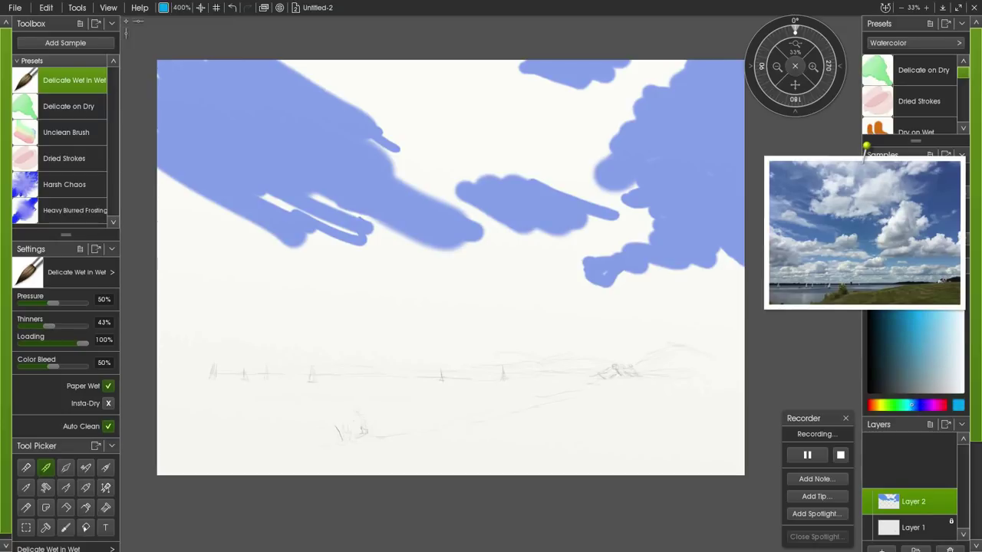
mouse_move(644, 273)
left_mouse_down()
mouse_move(687, 283)
mouse_move(720, 271)
mouse_move(625, 294)
mouse_move(636, 296)
mouse_move(628, 284)
mouse_move(648, 280)
mouse_move(614, 289)
mouse_move(592, 276)
mouse_move(570, 290)
mouse_move(595, 289)
mouse_move(570, 270)
mouse_move(544, 289)
mouse_move(511, 291)
mouse_move(278, 274)
mouse_move(259, 289)
mouse_move(170, 289)
left_mouse_up()
left_click_drag(414, 315, 553, 310)
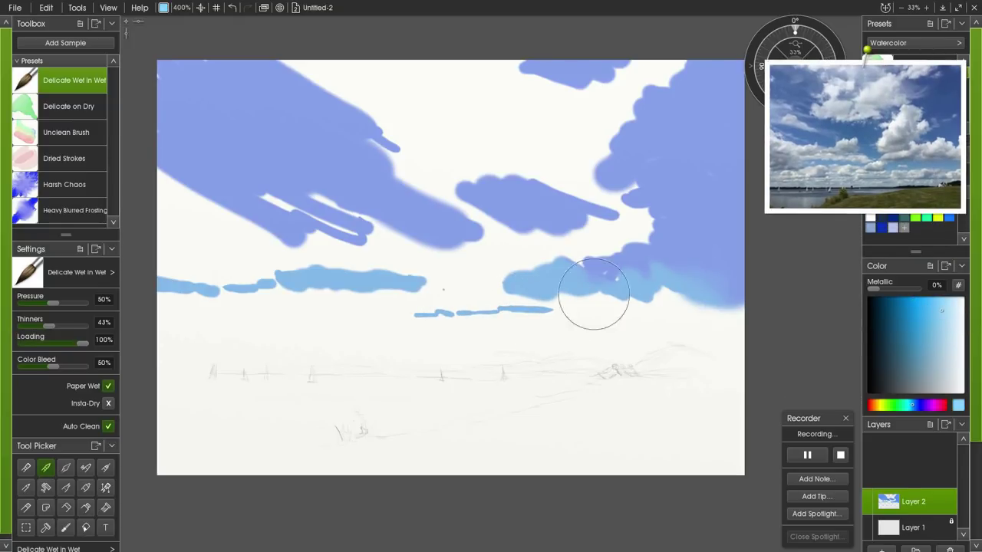
Wash progressively paler blue below the lower sky bands and down across the horizon.
mouse_move(590, 320)
left_mouse_down()
mouse_move(621, 321)
mouse_move(631, 304)
mouse_move(653, 301)
mouse_move(683, 307)
mouse_move(659, 290)
mouse_move(741, 301)
left_mouse_up()
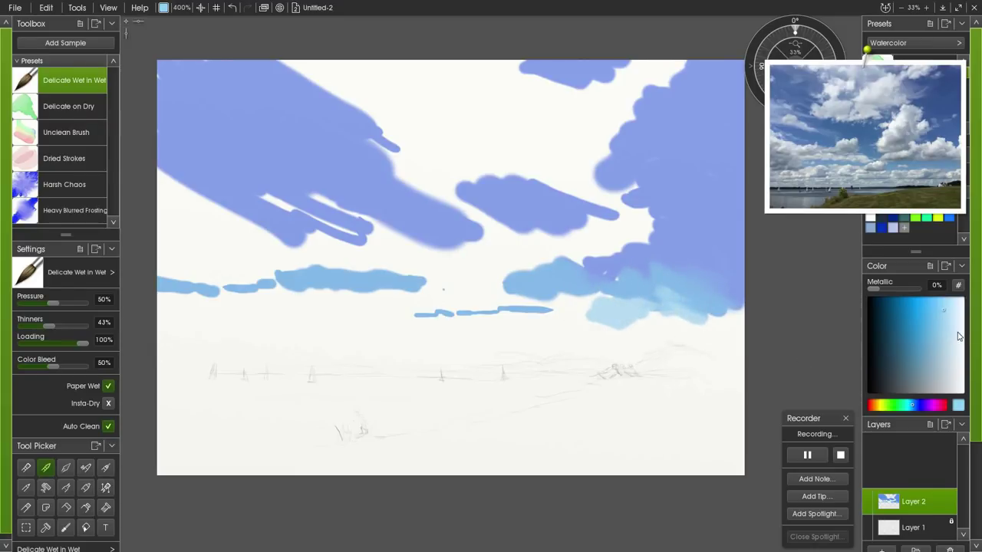
mouse_move(559, 325)
left_mouse_down()
mouse_move(481, 331)
mouse_move(731, 316)
mouse_move(629, 318)
mouse_move(592, 349)
mouse_move(617, 343)
mouse_move(537, 339)
mouse_move(593, 355)
mouse_move(719, 352)
mouse_move(702, 341)
mouse_move(549, 362)
mouse_move(593, 361)
mouse_move(514, 353)
mouse_move(451, 332)
mouse_move(484, 329)
mouse_move(355, 337)
mouse_move(518, 353)
mouse_move(352, 353)
mouse_move(403, 364)
mouse_move(334, 362)
mouse_move(345, 348)
mouse_move(300, 349)
mouse_move(328, 333)
mouse_move(205, 346)
mouse_move(256, 343)
mouse_move(199, 327)
mouse_move(165, 339)
mouse_move(177, 351)
mouse_move(231, 359)
mouse_move(347, 355)
left_mouse_up()
mouse_move(290, 331)
left_mouse_down()
mouse_move(176, 355)
mouse_move(256, 371)
mouse_move(247, 364)
mouse_move(482, 366)
mouse_move(536, 380)
mouse_move(160, 384)
mouse_move(171, 371)
mouse_move(583, 369)
mouse_move(508, 373)
mouse_move(698, 384)
left_mouse_up()
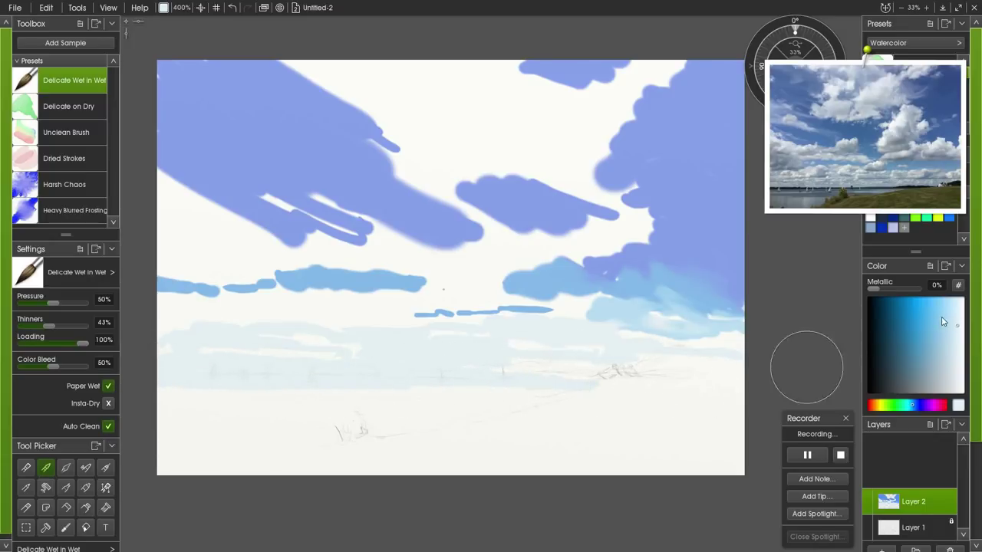
Block in the lake below the horizon with light-blue and violet-blue strokes, fading to a pale wash in the lower-left foreground.
left_click(926, 305)
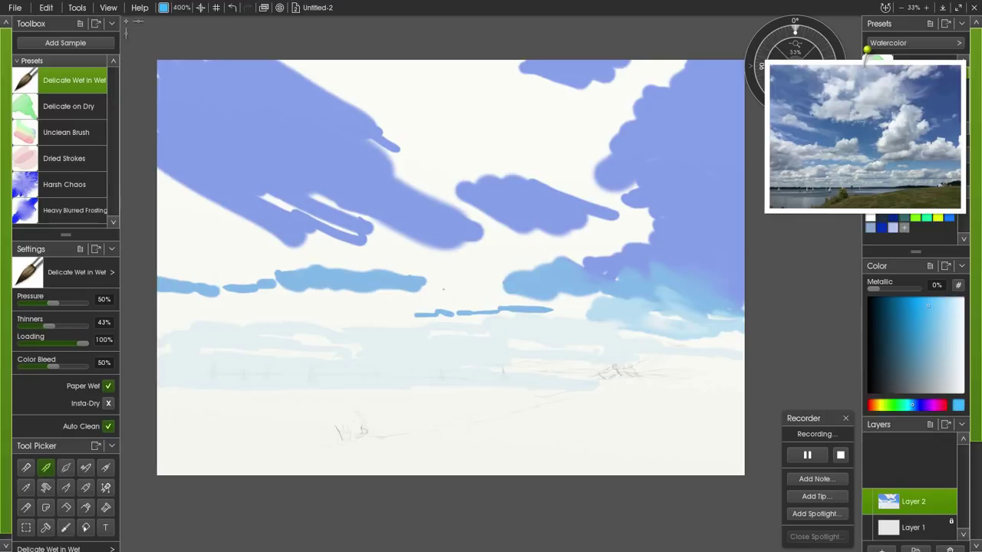
left_click_drag(530, 393, 329, 393)
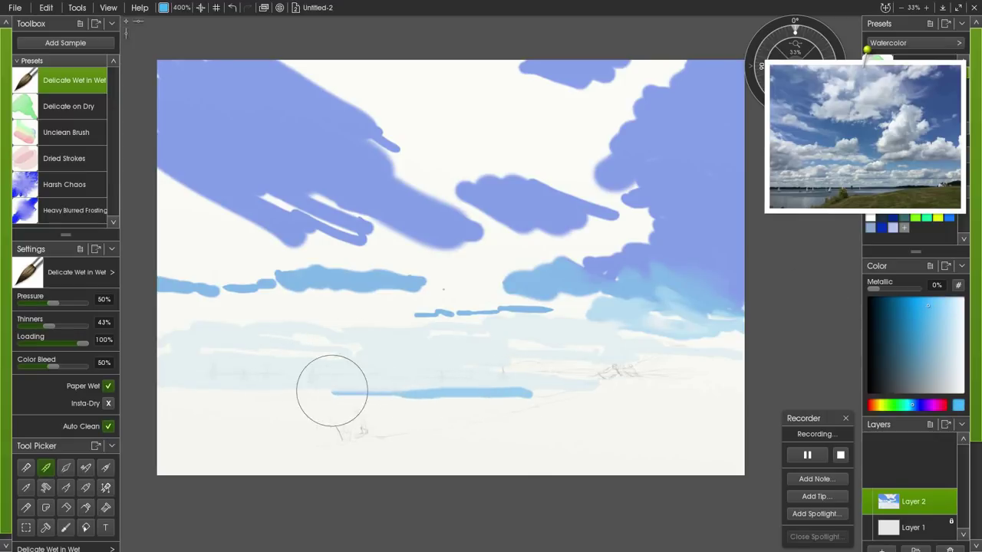
left_click(917, 406)
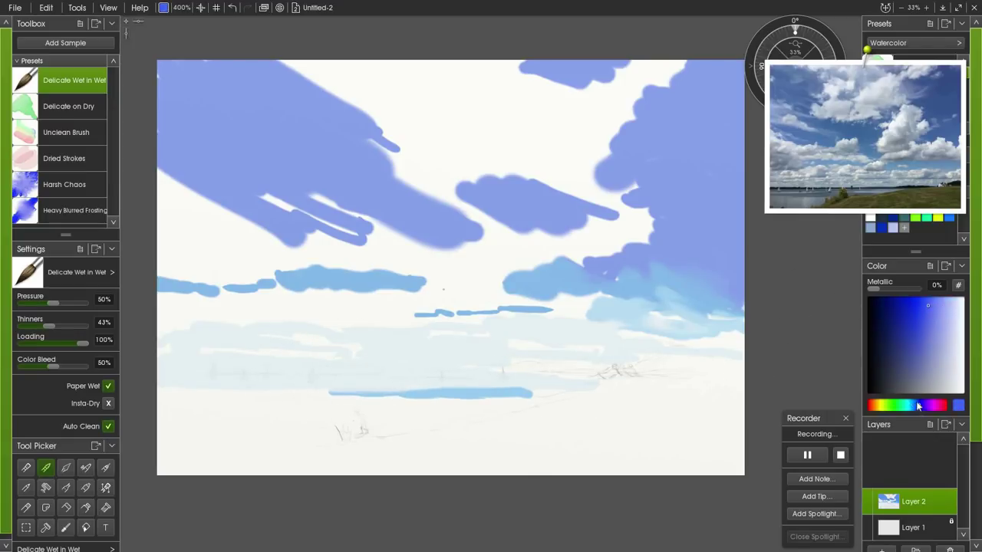
left_click(920, 303)
mouse_move(325, 404)
left_mouse_down()
mouse_move(249, 403)
mouse_move(359, 391)
mouse_move(249, 395)
mouse_move(135, 382)
mouse_move(487, 399)
mouse_move(564, 392)
mouse_move(511, 405)
left_mouse_up()
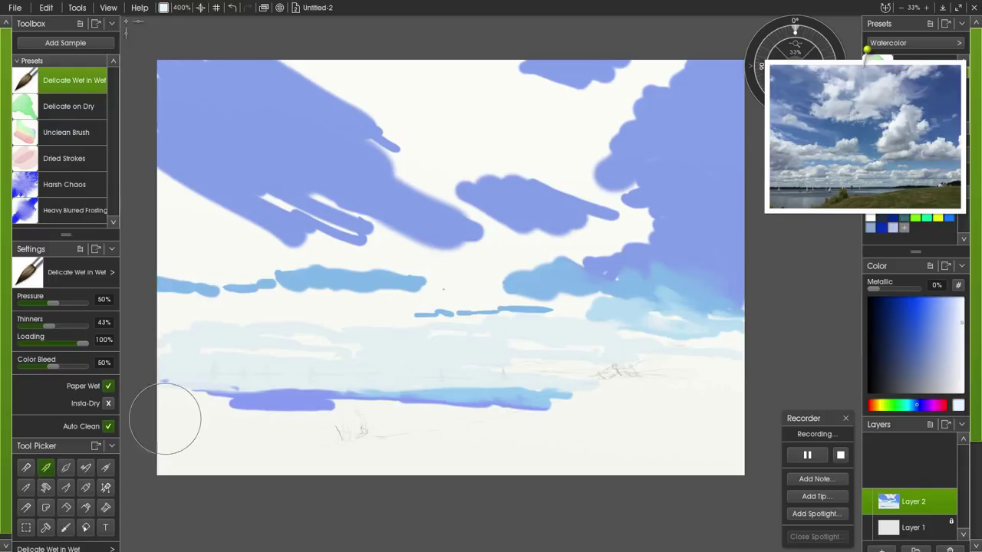
mouse_move(198, 421)
left_mouse_down()
mouse_move(245, 417)
mouse_move(229, 408)
mouse_move(257, 407)
mouse_move(142, 402)
mouse_move(193, 415)
mouse_move(511, 411)
mouse_move(468, 422)
mouse_move(188, 421)
mouse_move(161, 426)
mouse_move(226, 437)
mouse_move(172, 448)
mouse_move(374, 451)
mouse_move(148, 462)
mouse_move(296, 471)
left_mouse_up()
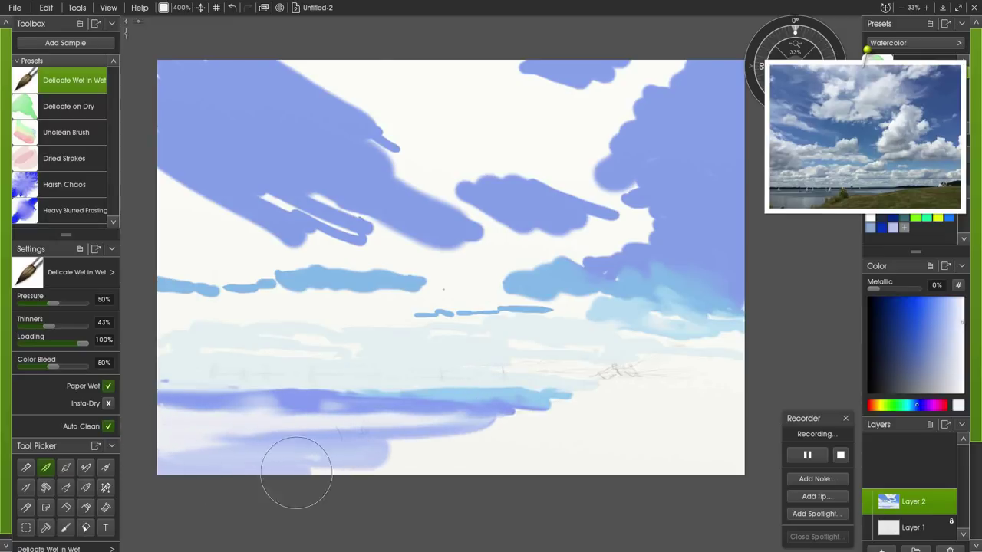
Brush near-white paint over the large upper-centre cloud, softening its edges, and streak it diagonally through the upper-left blue.
mouse_move(640, 86)
left_mouse_down()
mouse_move(680, 69)
mouse_move(678, 58)
mouse_move(640, 61)
mouse_move(604, 91)
mouse_move(587, 84)
mouse_move(556, 107)
mouse_move(595, 88)
mouse_move(541, 88)
mouse_move(598, 111)
mouse_move(636, 91)
mouse_move(632, 109)
mouse_move(593, 122)
mouse_move(599, 132)
mouse_move(631, 119)
mouse_move(589, 144)
mouse_move(552, 142)
mouse_move(518, 89)
mouse_move(543, 89)
mouse_move(512, 76)
mouse_move(506, 56)
mouse_move(512, 77)
mouse_move(530, 69)
mouse_move(519, 87)
mouse_move(536, 93)
mouse_move(435, 63)
mouse_move(434, 78)
mouse_move(342, 60)
mouse_move(472, 102)
mouse_move(456, 108)
mouse_move(482, 118)
mouse_move(509, 108)
mouse_move(568, 120)
mouse_move(490, 123)
mouse_move(399, 81)
mouse_move(325, 86)
mouse_move(259, 60)
mouse_move(285, 78)
mouse_move(305, 81)
mouse_move(330, 61)
left_mouse_up()
mouse_move(354, 98)
left_mouse_down()
mouse_move(383, 100)
mouse_move(396, 133)
mouse_move(373, 115)
mouse_move(391, 131)
mouse_move(378, 130)
mouse_move(420, 174)
mouse_move(405, 125)
mouse_move(426, 176)
mouse_move(446, 179)
mouse_move(451, 162)
mouse_move(420, 118)
mouse_move(470, 148)
mouse_move(494, 138)
mouse_move(595, 172)
mouse_move(455, 160)
left_mouse_up()
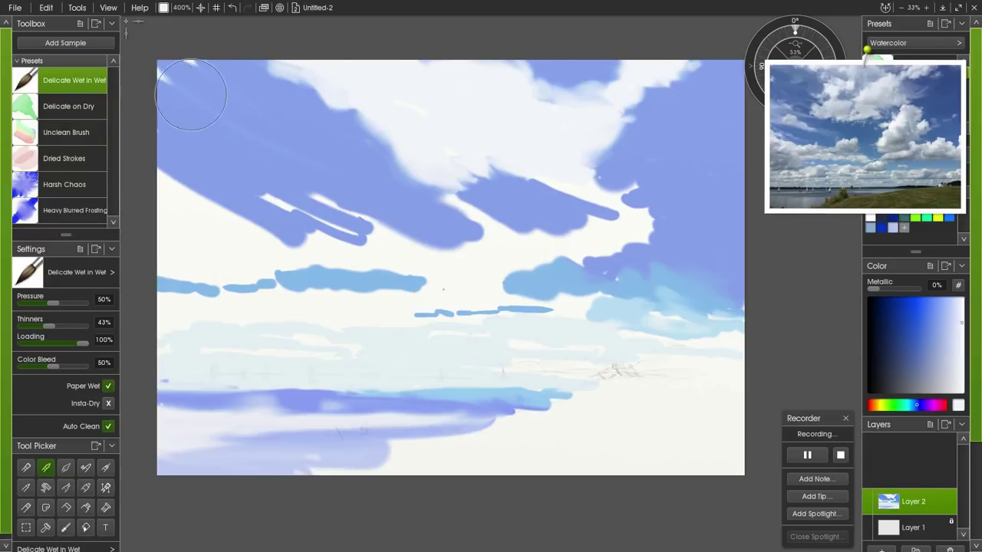
left_click_drag(219, 91, 286, 121)
left_click_drag(170, 65, 345, 158)
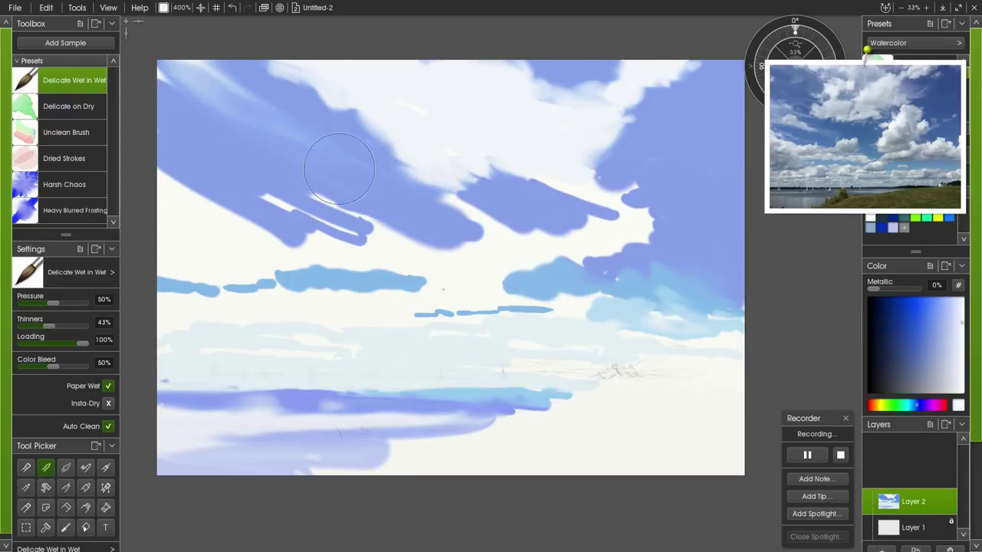
Sweep near-white diagonal strokes across the lower part of the left blue area, undoing and repainting the first one.
mouse_move(141, 127)
left_mouse_down()
mouse_move(216, 170)
mouse_move(430, 240)
left_mouse_up()
key("ctrl+z")
left_click_drag(138, 132, 391, 227)
mouse_move(163, 138)
left_mouse_down()
mouse_move(351, 219)
mouse_move(430, 240)
left_mouse_up()
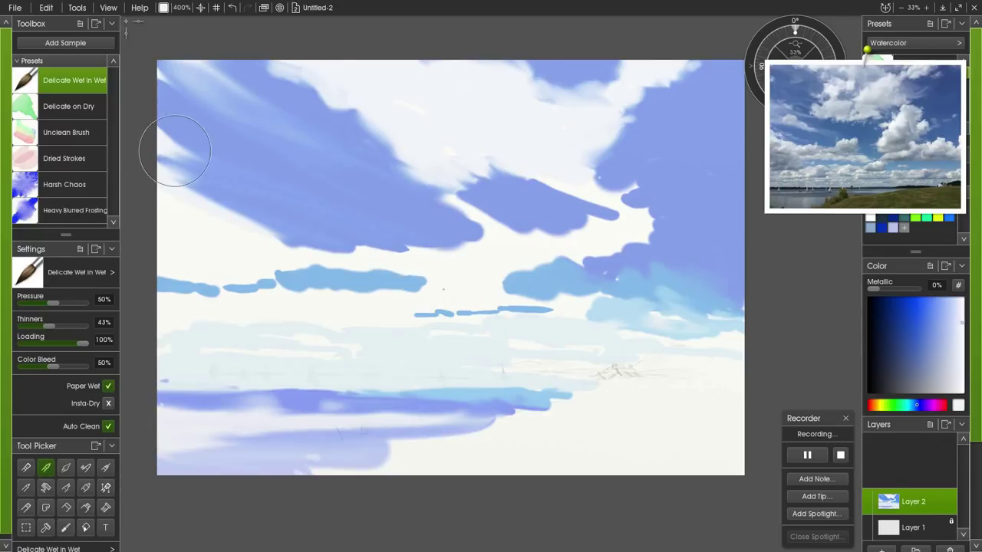
left_click_drag(166, 129, 498, 258)
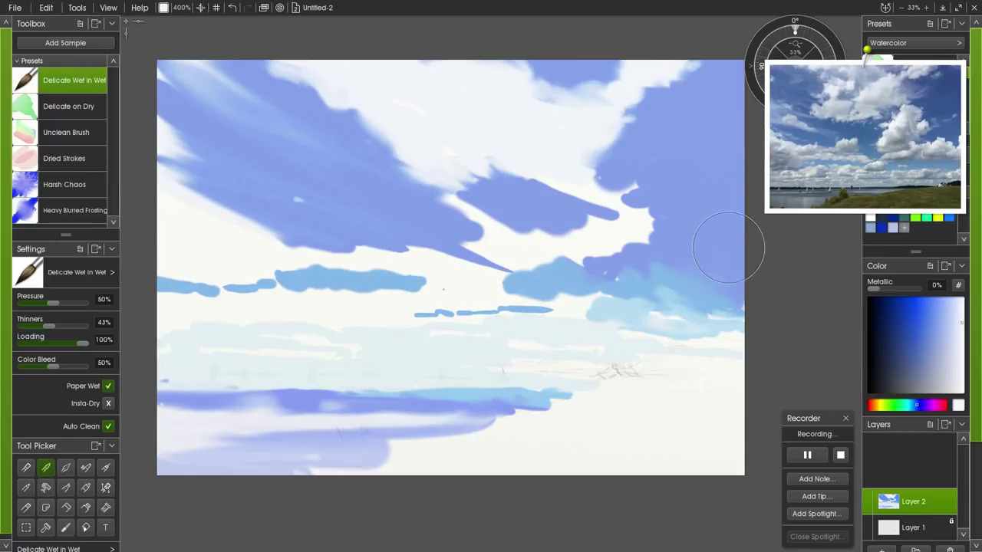
Build up the billowing white cloud on the right and blend its edges into the blue patches near the sky's centre.
left_click_drag(622, 213, 588, 227)
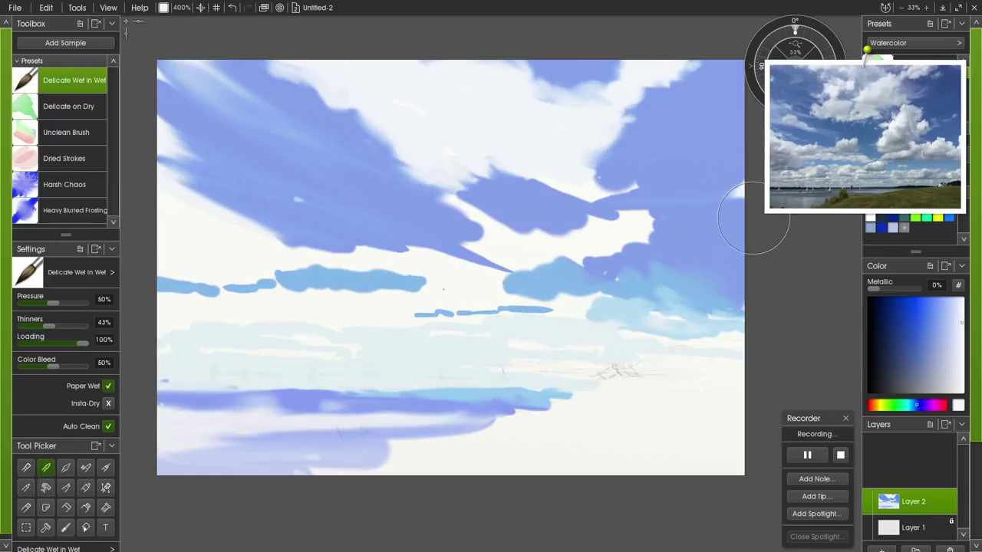
mouse_move(758, 225)
left_mouse_down()
mouse_move(648, 239)
mouse_move(753, 229)
mouse_move(678, 247)
left_mouse_up()
mouse_move(744, 252)
left_mouse_down()
mouse_move(736, 240)
mouse_move(606, 230)
mouse_move(645, 244)
mouse_move(577, 250)
mouse_move(591, 259)
mouse_move(691, 219)
mouse_move(687, 230)
mouse_move(728, 216)
mouse_move(745, 252)
mouse_move(656, 253)
mouse_move(618, 230)
mouse_move(633, 221)
mouse_move(577, 244)
left_mouse_up()
mouse_move(584, 184)
left_mouse_down()
mouse_move(583, 168)
mouse_move(596, 179)
mouse_move(605, 159)
mouse_move(628, 207)
mouse_move(532, 221)
mouse_move(594, 201)
mouse_move(571, 222)
mouse_move(555, 219)
mouse_move(568, 224)
left_mouse_up()
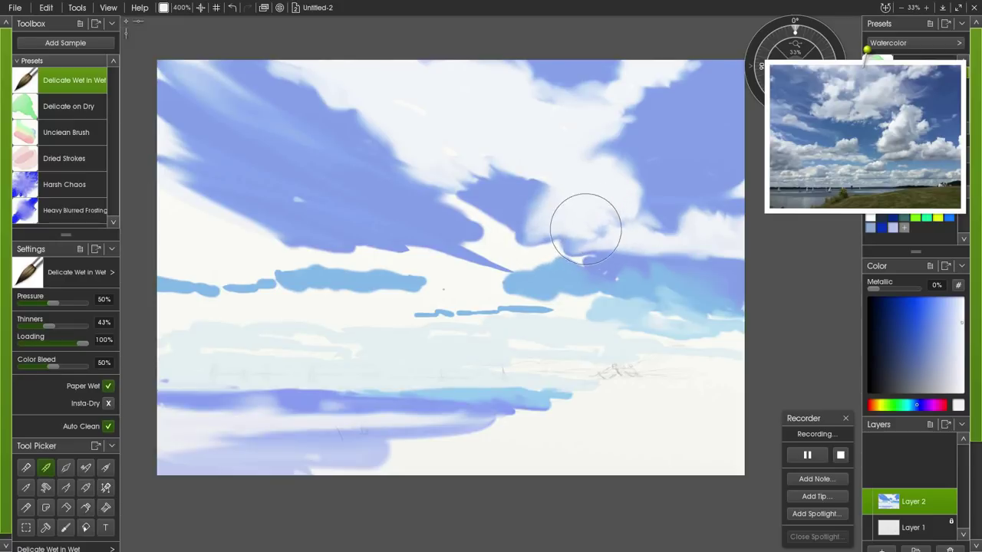
left_click_drag(606, 239, 528, 187)
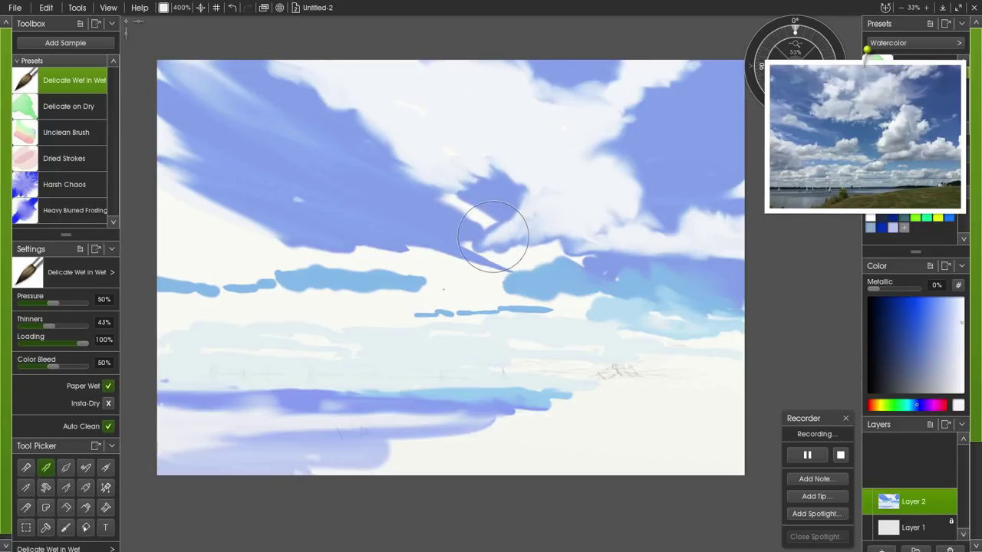
left_click_drag(495, 249, 474, 214)
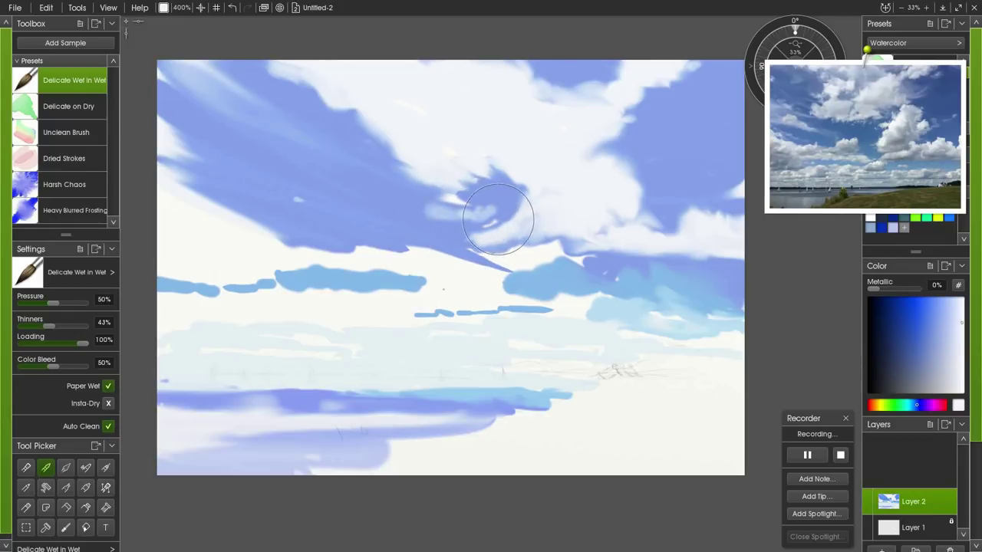
mouse_move(533, 238)
left_mouse_down()
mouse_move(563, 233)
mouse_move(543, 257)
mouse_move(551, 241)
mouse_move(610, 258)
mouse_move(553, 245)
mouse_move(492, 258)
mouse_move(511, 258)
mouse_move(357, 263)
mouse_move(514, 270)
mouse_move(460, 269)
left_mouse_up()
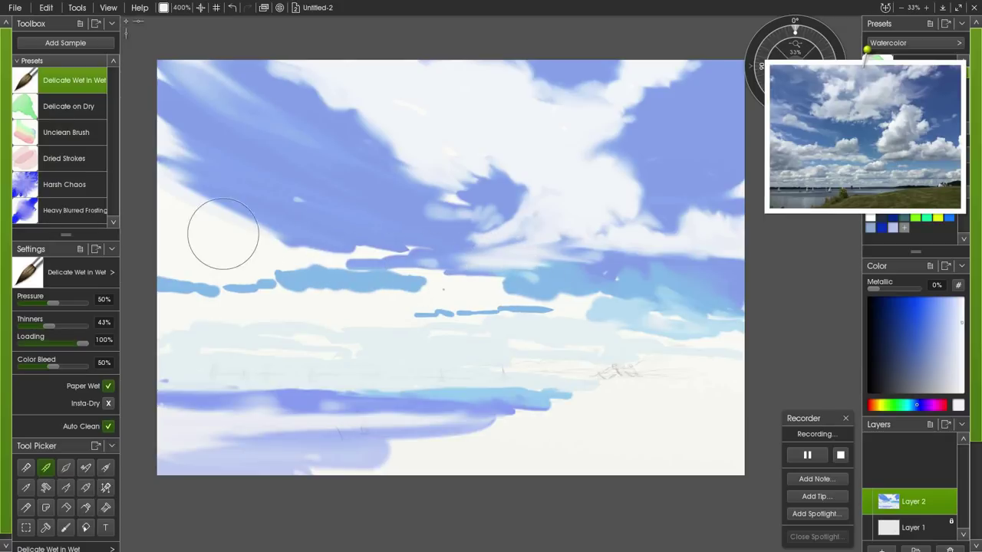
Paint the white cloud bank at the left and blend near-white strokes into the blue bands of the lower sky.
mouse_move(171, 193)
left_mouse_down()
mouse_move(292, 238)
mouse_move(331, 235)
mouse_move(218, 202)
mouse_move(268, 205)
mouse_move(273, 222)
mouse_move(306, 230)
mouse_move(256, 213)
mouse_move(335, 255)
mouse_move(250, 250)
mouse_move(278, 261)
mouse_move(195, 228)
left_mouse_up()
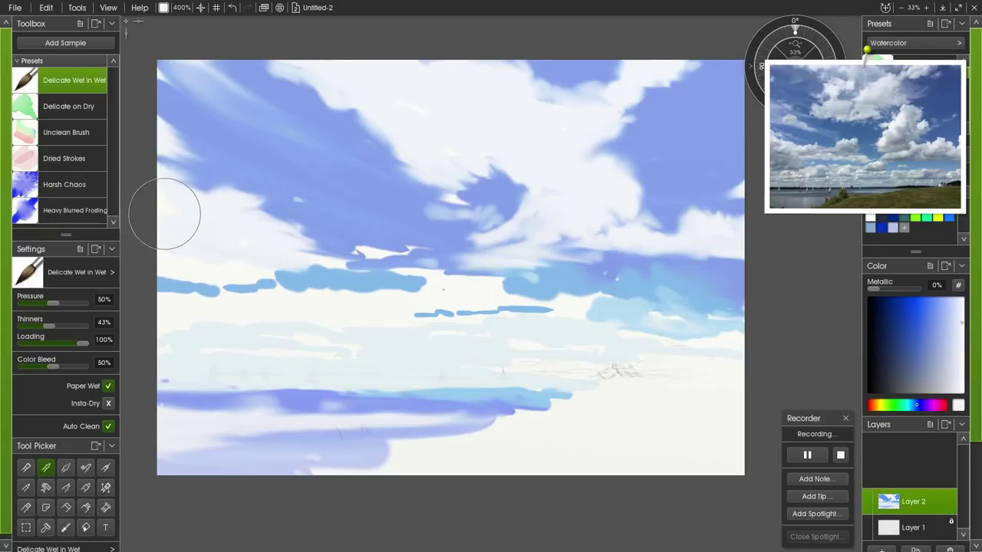
mouse_move(239, 252)
left_mouse_down()
mouse_move(292, 267)
mouse_move(342, 269)
mouse_move(290, 250)
mouse_move(351, 257)
mouse_move(389, 271)
mouse_move(333, 267)
mouse_move(382, 257)
mouse_move(346, 255)
mouse_move(377, 256)
mouse_move(382, 245)
mouse_move(375, 257)
mouse_move(400, 251)
mouse_move(445, 272)
mouse_move(439, 262)
mouse_move(409, 267)
mouse_move(515, 277)
mouse_move(483, 298)
mouse_move(492, 293)
mouse_move(411, 281)
mouse_move(493, 289)
mouse_move(236, 282)
mouse_move(257, 291)
mouse_move(309, 284)
mouse_move(202, 273)
mouse_move(212, 293)
mouse_move(253, 289)
mouse_move(156, 277)
mouse_move(299, 287)
mouse_move(222, 274)
mouse_move(271, 272)
mouse_move(174, 270)
mouse_move(201, 264)
mouse_move(161, 257)
mouse_move(155, 273)
mouse_move(167, 261)
mouse_move(201, 269)
mouse_move(158, 244)
mouse_move(178, 243)
mouse_move(257, 255)
mouse_move(165, 295)
mouse_move(219, 272)
mouse_move(136, 292)
mouse_move(197, 302)
mouse_move(252, 291)
mouse_move(413, 299)
left_mouse_up()
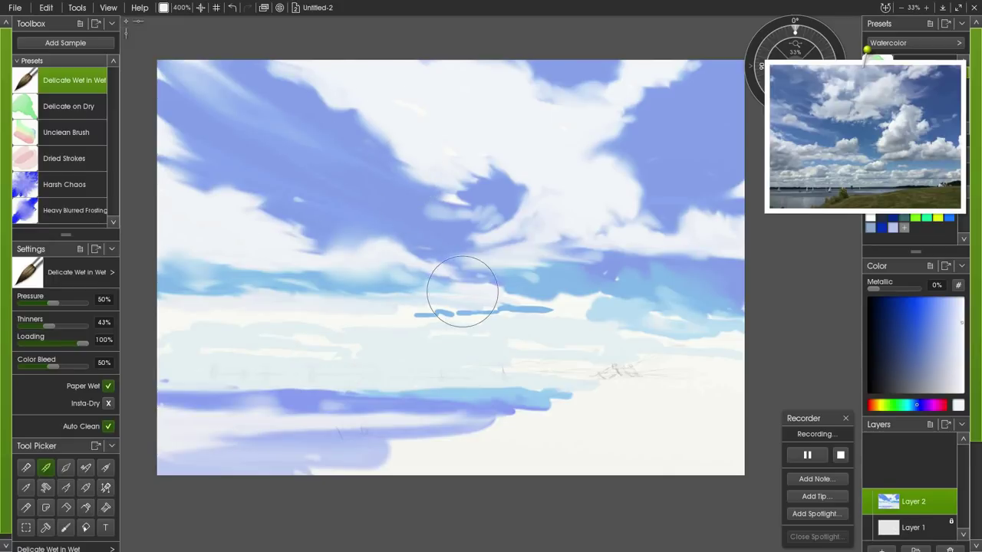
left_click_drag(460, 309, 270, 317)
mouse_move(421, 314)
left_mouse_down()
mouse_move(557, 302)
mouse_move(569, 304)
mouse_move(540, 307)
mouse_move(602, 313)
mouse_move(575, 299)
mouse_move(620, 302)
left_mouse_up()
mouse_move(561, 295)
left_mouse_down()
mouse_move(488, 296)
mouse_move(500, 287)
mouse_move(446, 299)
mouse_move(447, 284)
mouse_move(532, 287)
mouse_move(394, 297)
left_mouse_up()
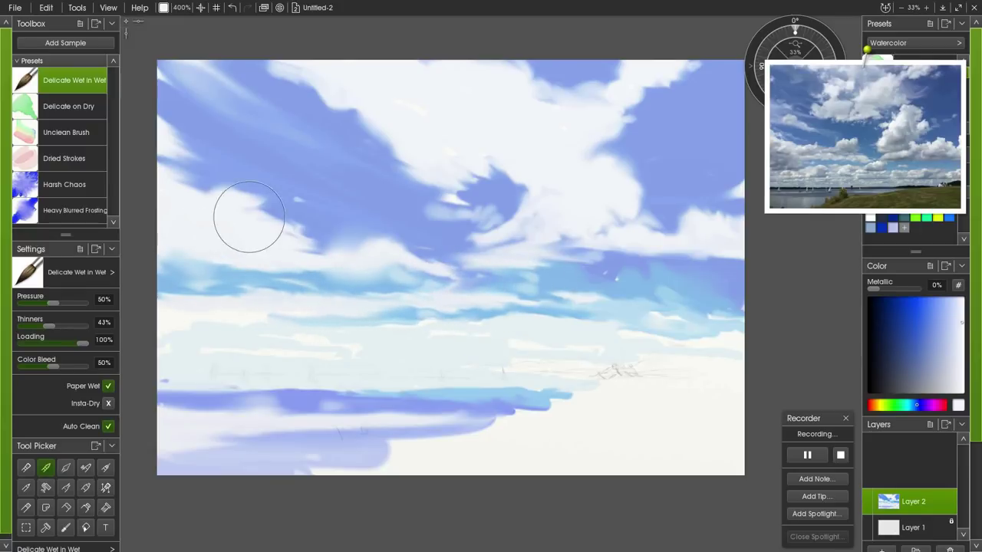
mouse_move(253, 216)
left_mouse_down()
mouse_move(285, 226)
mouse_move(341, 224)
mouse_move(306, 235)
mouse_move(319, 239)
mouse_move(344, 229)
left_mouse_up()
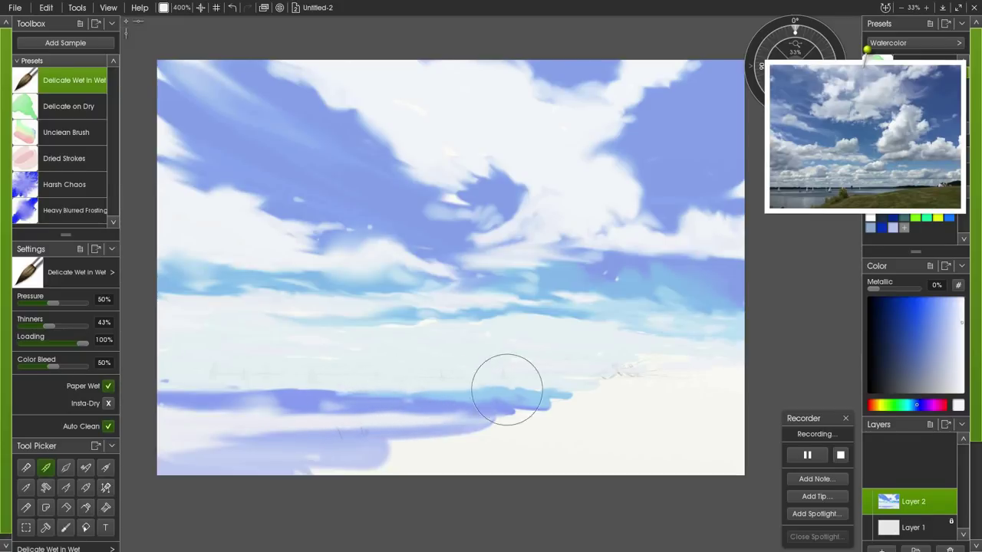
Blend near-white horizontal strokes through the lake's blue bands and extend the pale wash across the foreground shore.
mouse_move(526, 398)
left_mouse_down()
mouse_move(579, 404)
mouse_move(517, 390)
mouse_move(471, 401)
mouse_move(221, 396)
left_mouse_up()
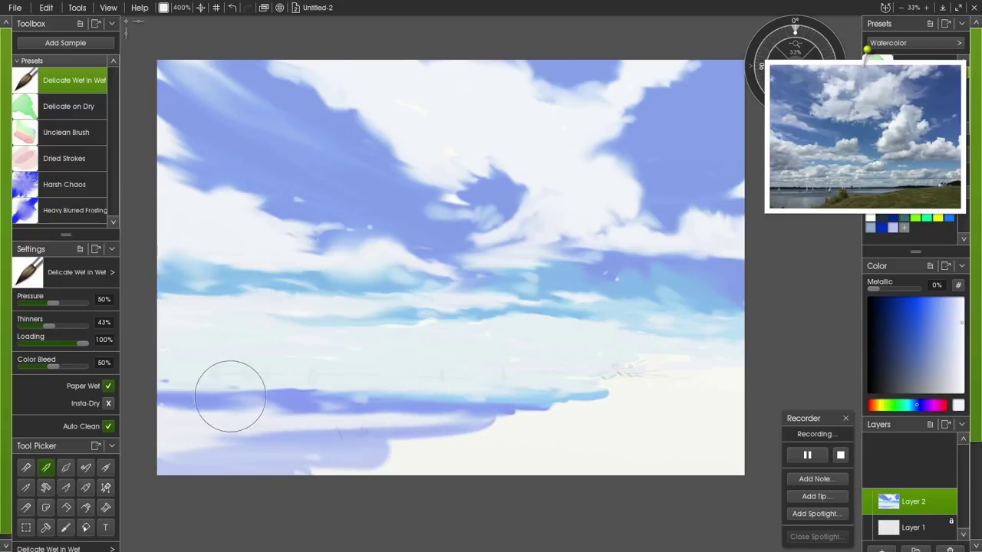
mouse_move(298, 384)
left_mouse_down()
mouse_move(240, 383)
mouse_move(385, 389)
mouse_move(360, 402)
mouse_move(144, 398)
mouse_move(408, 390)
left_mouse_up()
mouse_move(471, 389)
left_mouse_down()
mouse_move(522, 412)
mouse_move(181, 400)
mouse_move(475, 396)
mouse_move(576, 407)
mouse_move(127, 404)
mouse_move(184, 396)
mouse_move(142, 401)
mouse_move(525, 424)
mouse_move(350, 437)
mouse_move(389, 444)
mouse_move(180, 435)
left_mouse_up()
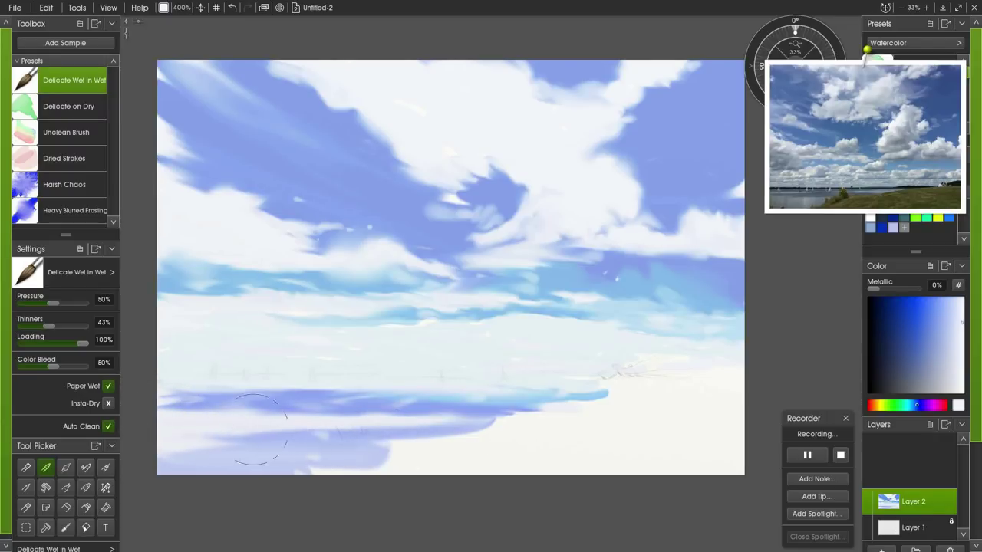
mouse_move(260, 451)
left_mouse_down()
mouse_move(469, 459)
mouse_move(430, 452)
mouse_move(422, 440)
mouse_move(510, 447)
mouse_move(286, 461)
mouse_move(334, 468)
mouse_move(294, 477)
mouse_move(551, 432)
mouse_move(643, 399)
left_mouse_up()
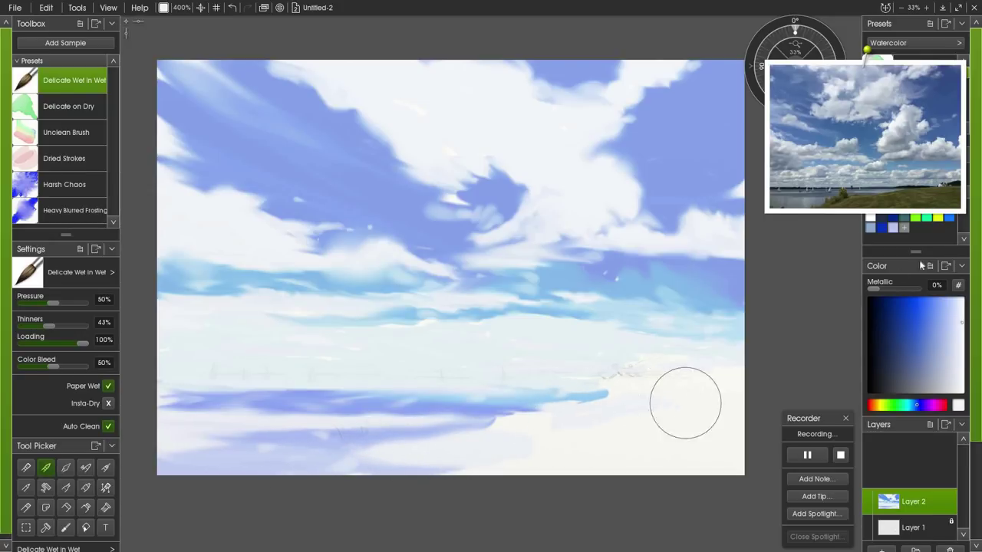
Move the reference photo off the colour samples and paint grey-teal and mint green strokes along the top of the right shore.
mouse_move(911, 109)
left_click_drag(911, 109, 823, 67)
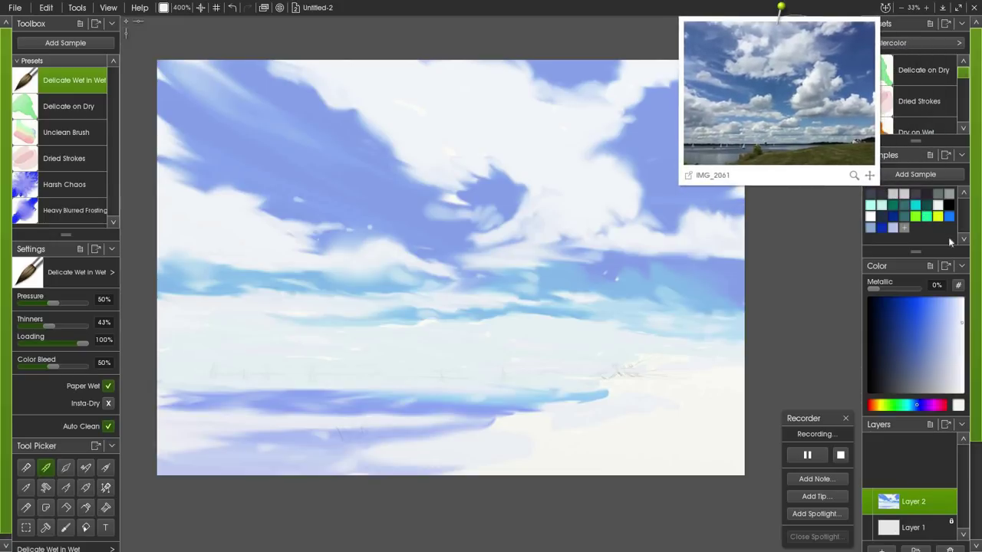
left_click(905, 218)
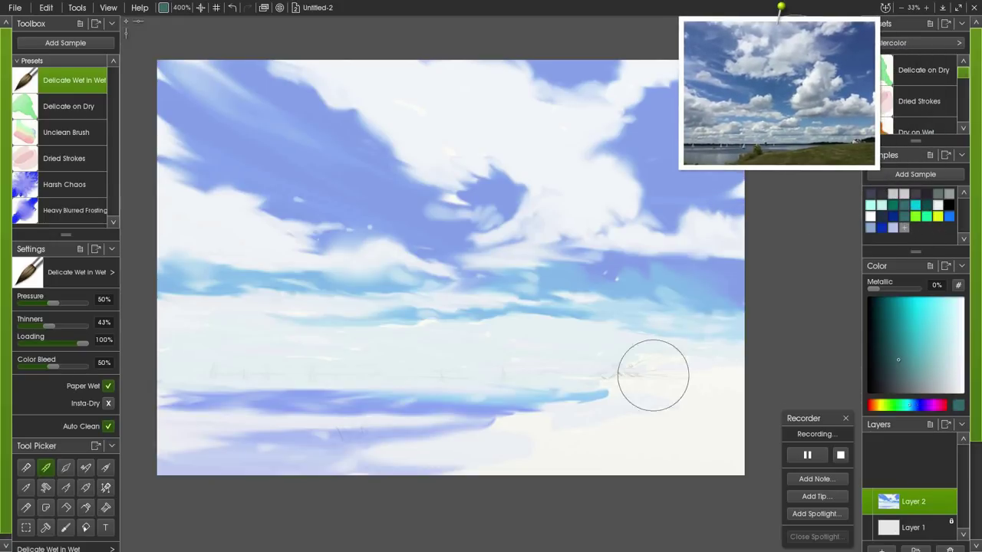
left_click_drag(619, 390, 717, 380)
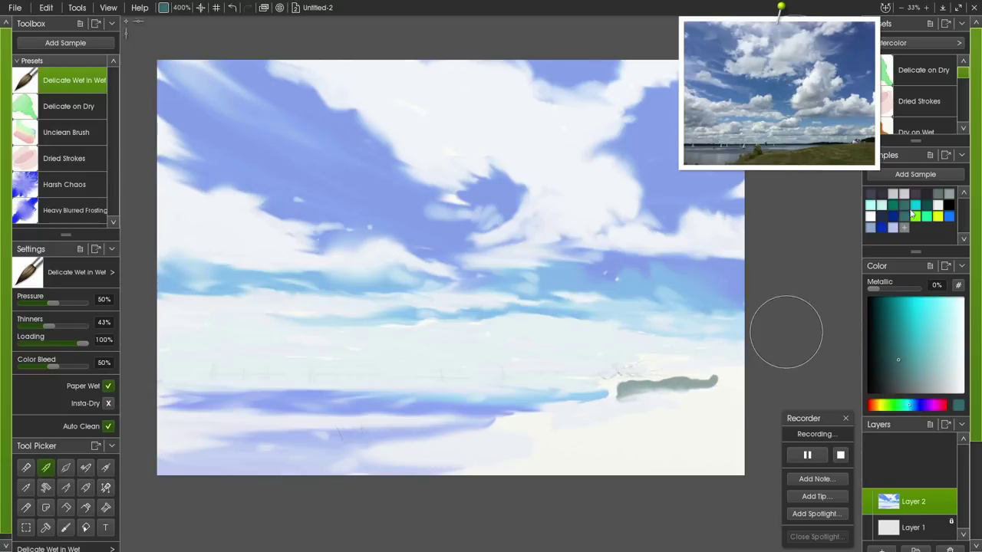
mouse_move(658, 396)
left_mouse_down()
mouse_move(582, 390)
mouse_move(572, 394)
mouse_move(577, 402)
mouse_move(607, 393)
mouse_move(519, 412)
left_mouse_up()
mouse_move(626, 389)
left_mouse_down()
mouse_move(706, 374)
mouse_move(651, 382)
mouse_move(713, 376)
left_mouse_up()
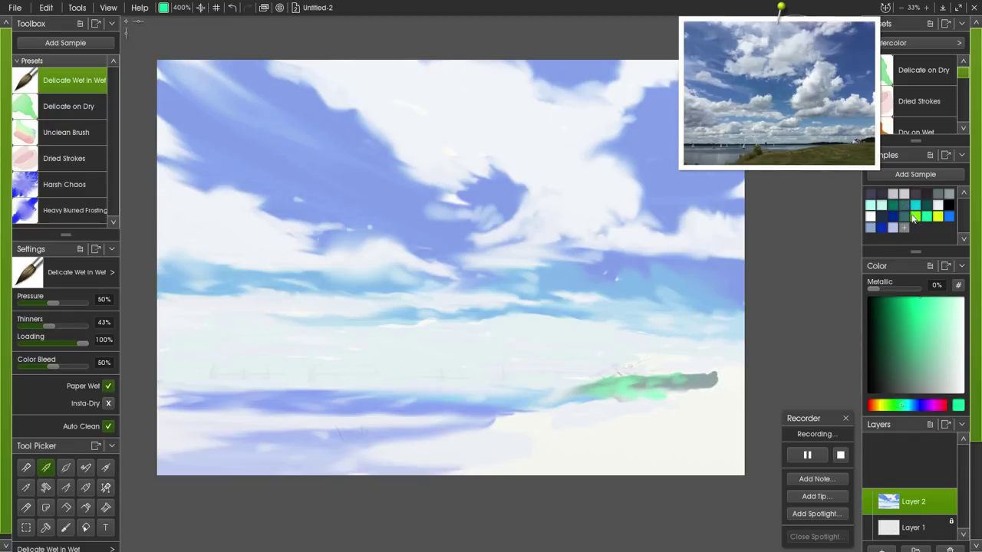
Paint a lime green band down the slope of the right shore and grey-teal shadow strokes beneath it.
left_click(927, 215)
mouse_move(636, 397)
left_mouse_down()
mouse_move(564, 398)
mouse_move(612, 402)
mouse_move(519, 406)
mouse_move(550, 406)
mouse_move(468, 425)
mouse_move(566, 402)
mouse_move(490, 419)
mouse_move(518, 423)
mouse_move(437, 429)
mouse_move(613, 384)
mouse_move(660, 395)
left_mouse_up()
left_click(939, 193)
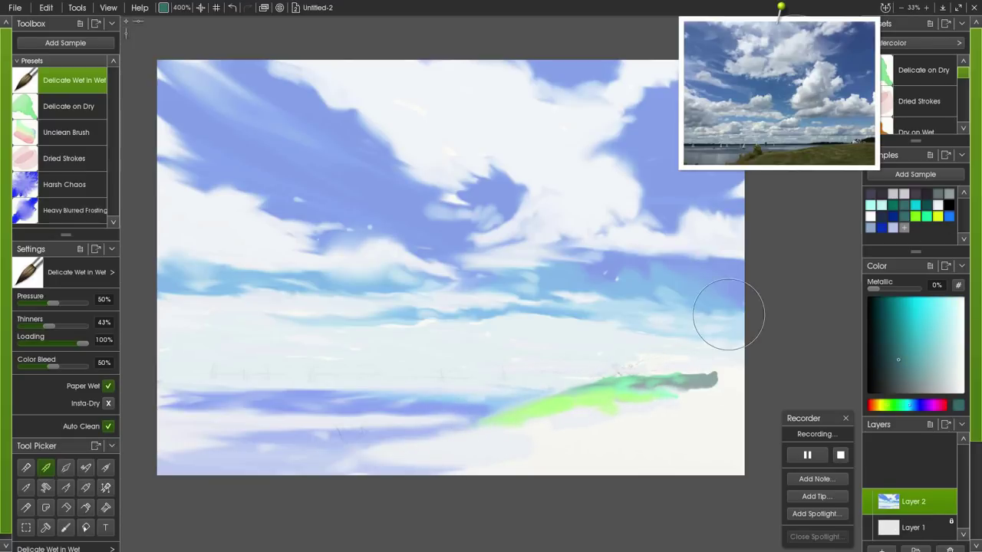
mouse_move(587, 427)
left_mouse_down()
mouse_move(646, 414)
mouse_move(521, 425)
mouse_move(537, 418)
mouse_move(455, 440)
mouse_move(506, 424)
mouse_move(453, 432)
mouse_move(563, 408)
mouse_move(405, 445)
mouse_move(449, 449)
mouse_move(398, 447)
mouse_move(429, 456)
mouse_move(380, 454)
left_mouse_up()
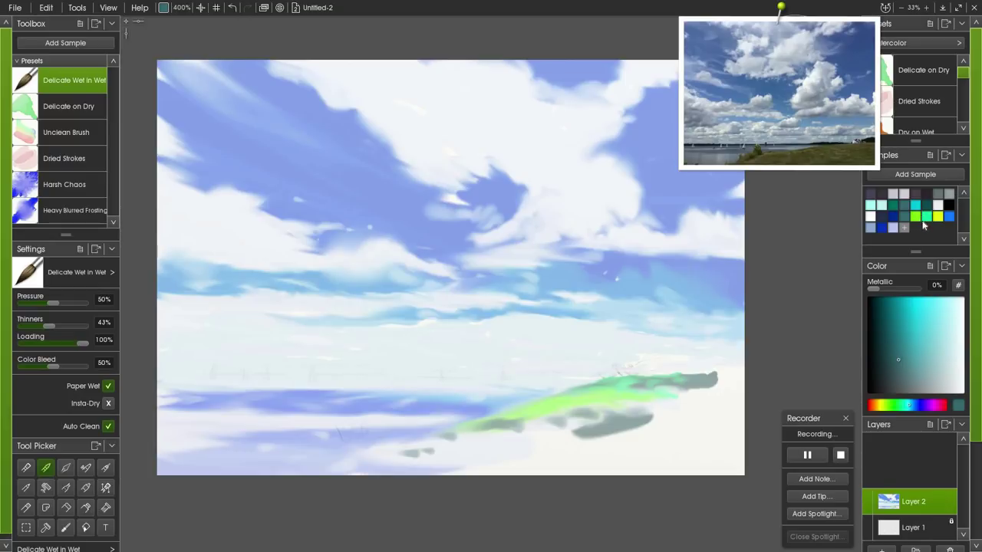
Extend the shore toward the lower left of the painting with lime green grass strokes over the lake's edge.
left_click(924, 222)
left_click_drag(343, 445, 420, 438)
left_click_drag(328, 454, 307, 450)
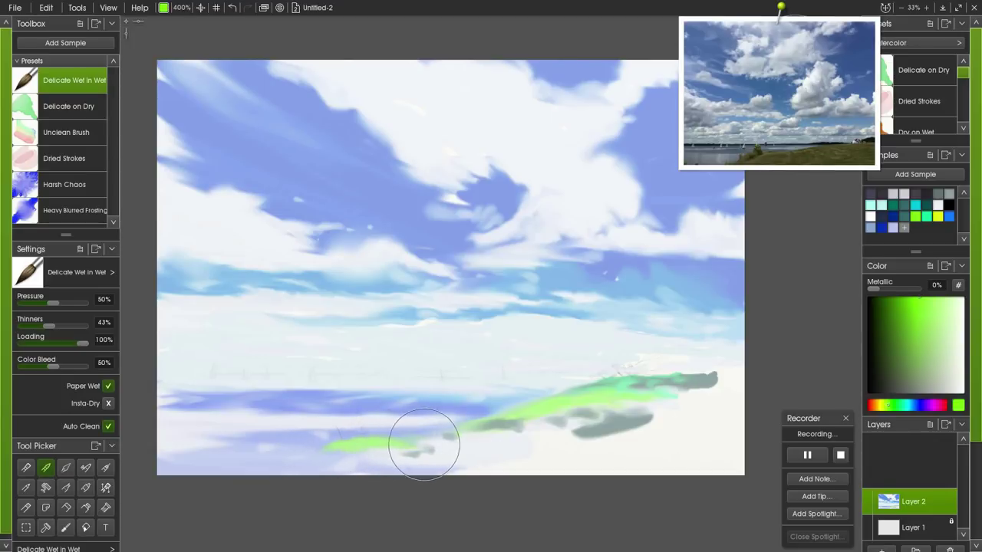
left_click_drag(436, 444, 469, 442)
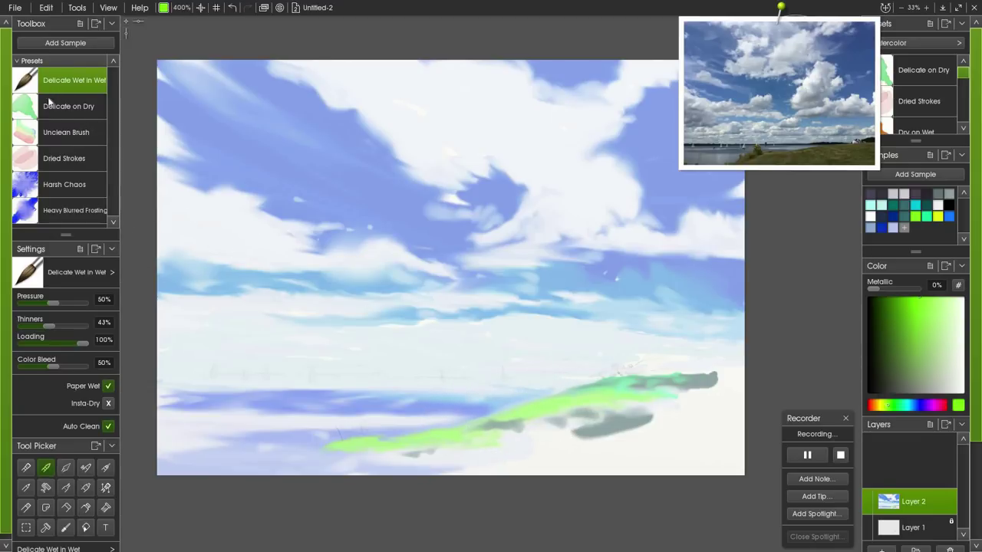
Smudge the edges of the green and grey shore strokes with the Harsh Chaos knife at 200% size.
left_click(46, 188)
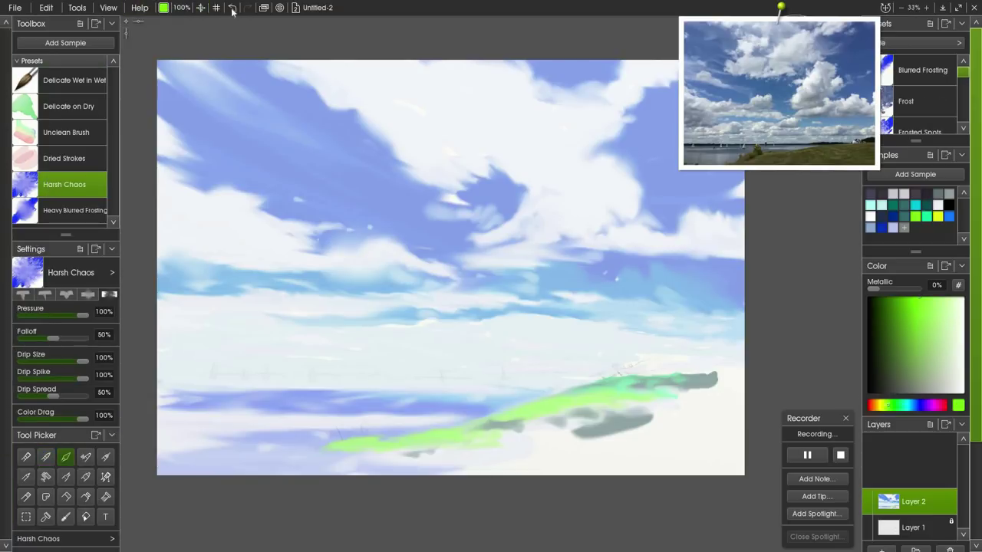
left_click(182, 10)
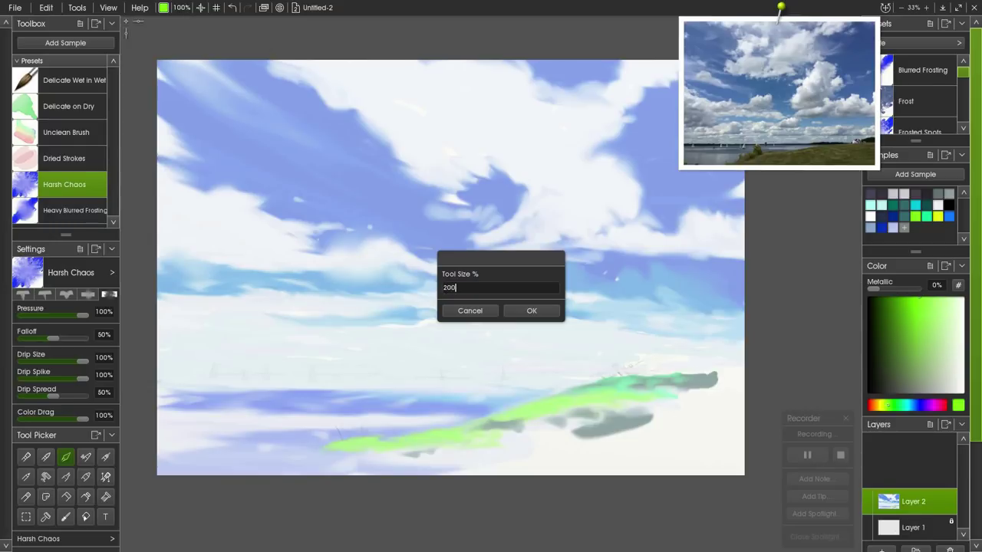
key("Return")
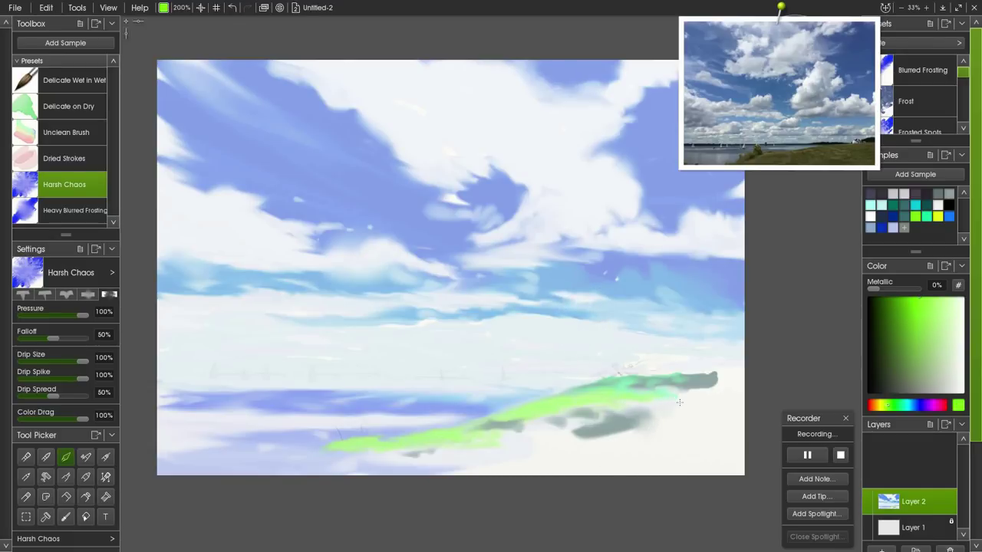
mouse_move(722, 385)
left_mouse_down()
mouse_move(713, 377)
mouse_move(722, 376)
left_mouse_up()
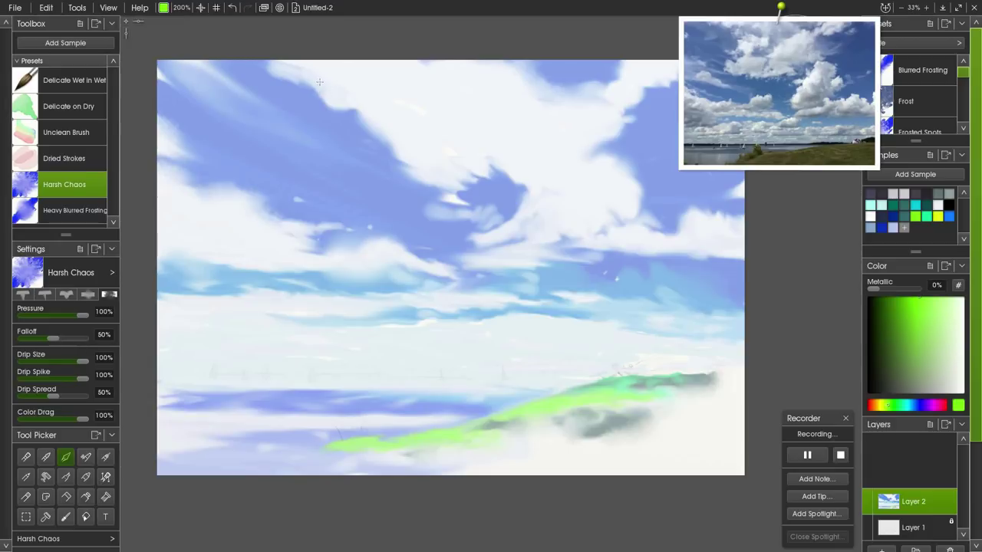
Soften the cloud edges across the sky and roughen the hill's crest with the Harsh Chaos knife, moving the reference photo off the canvas.
mouse_move(328, 98)
left_mouse_down()
mouse_move(374, 135)
mouse_move(358, 112)
mouse_move(374, 123)
mouse_move(381, 143)
mouse_move(429, 182)
mouse_move(471, 210)
left_mouse_up()
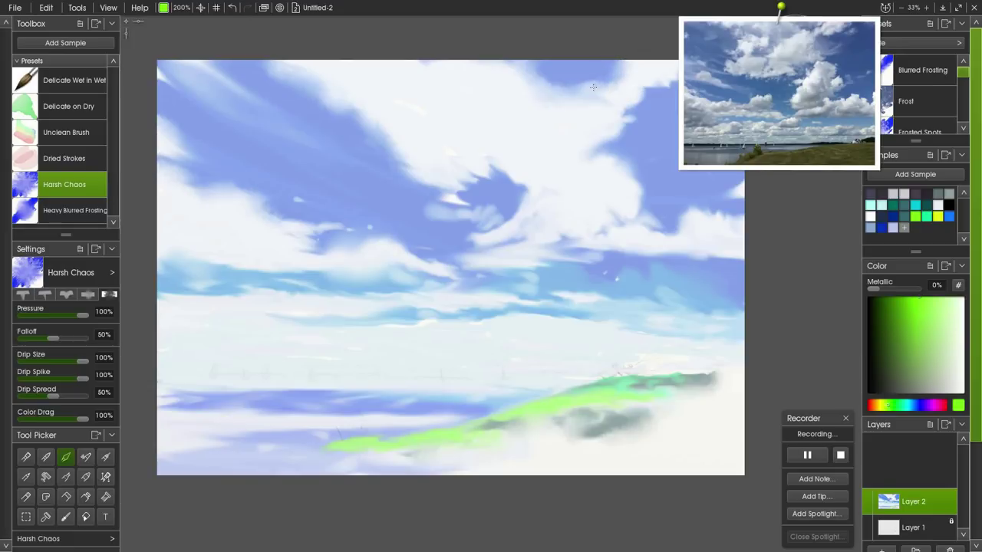
left_click_drag(767, 92, 836, 136)
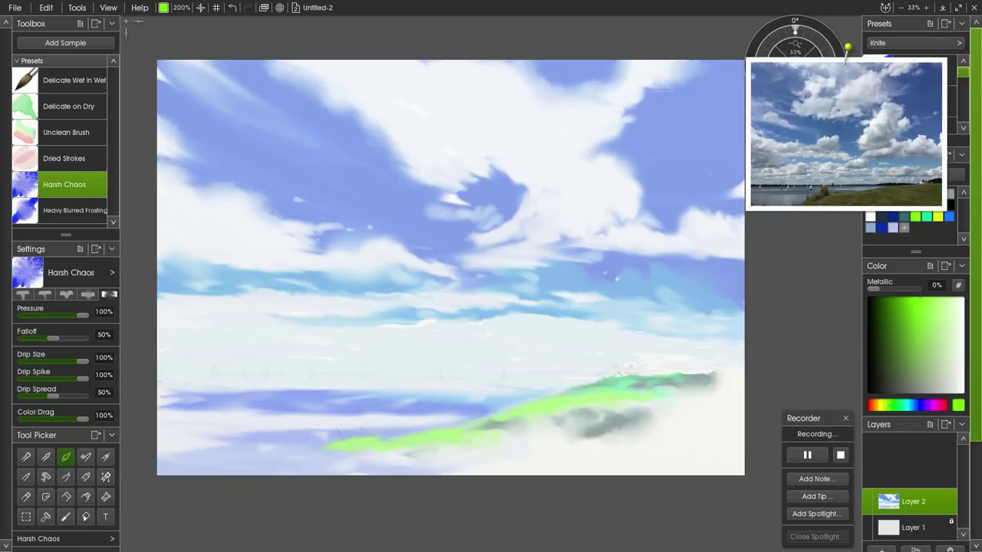
mouse_move(671, 207)
left_mouse_down()
mouse_move(646, 218)
mouse_move(607, 189)
left_mouse_up()
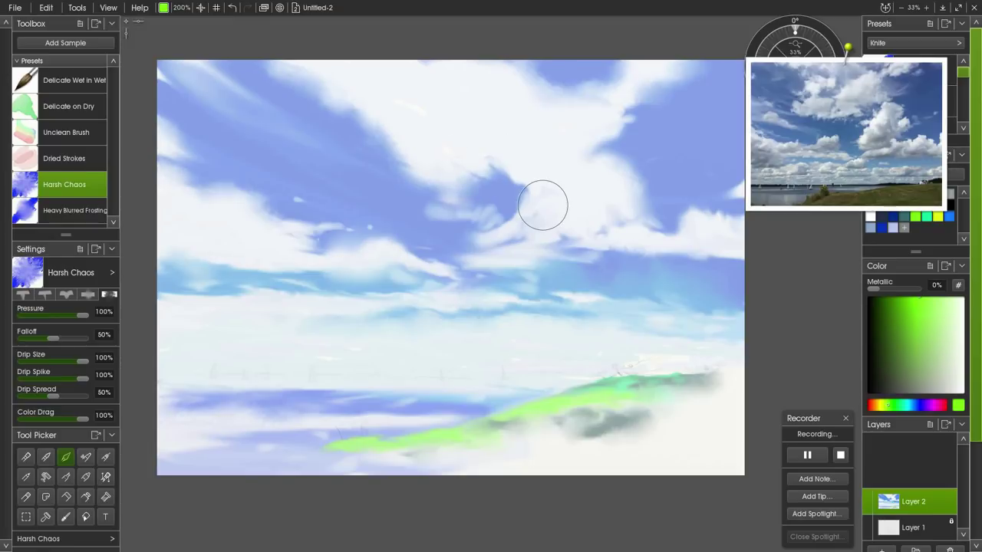
mouse_move(812, 115)
left_click_drag(613, 364, 636, 376)
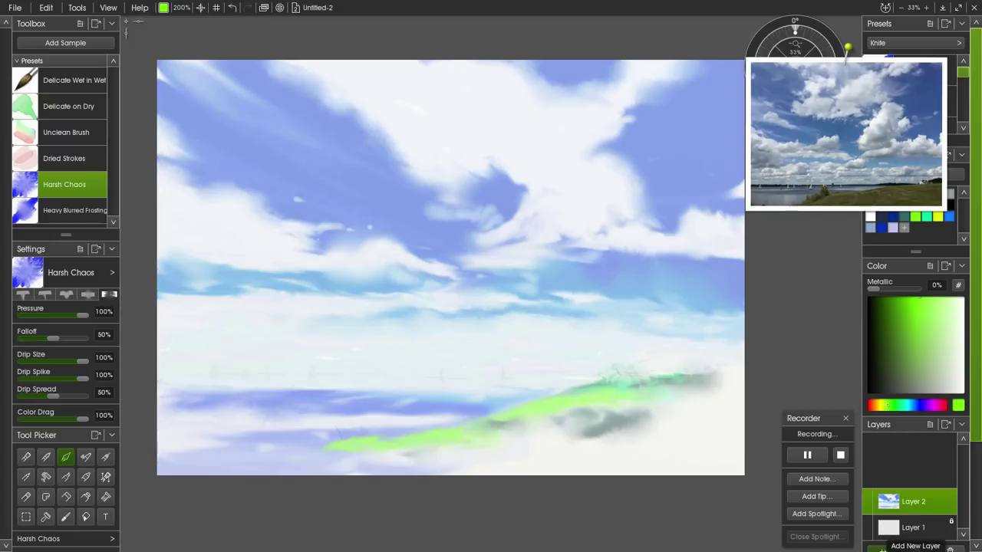
Add a new layer above Layer 2 and lock Layer 2.
left_click(882, 547)
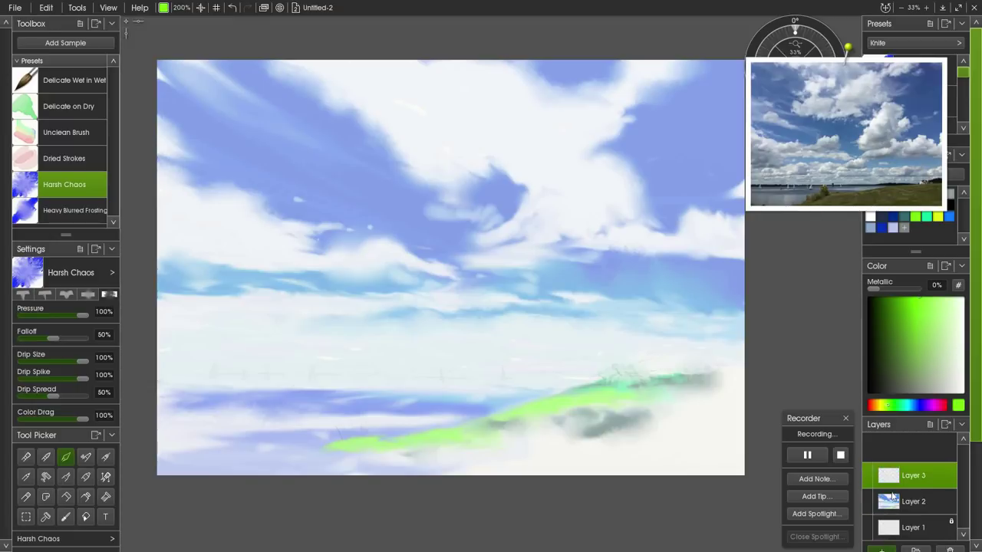
left_click(951, 498)
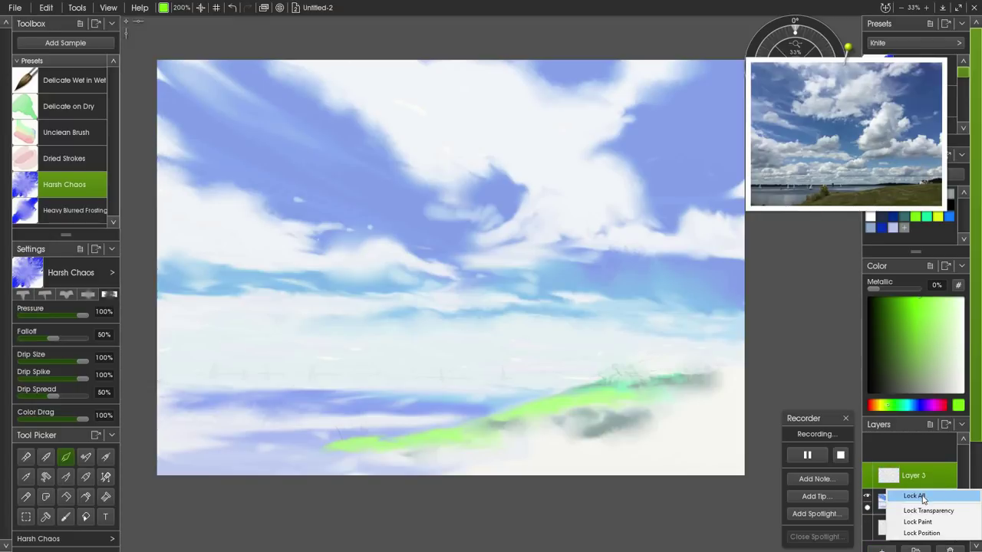
left_click(917, 511)
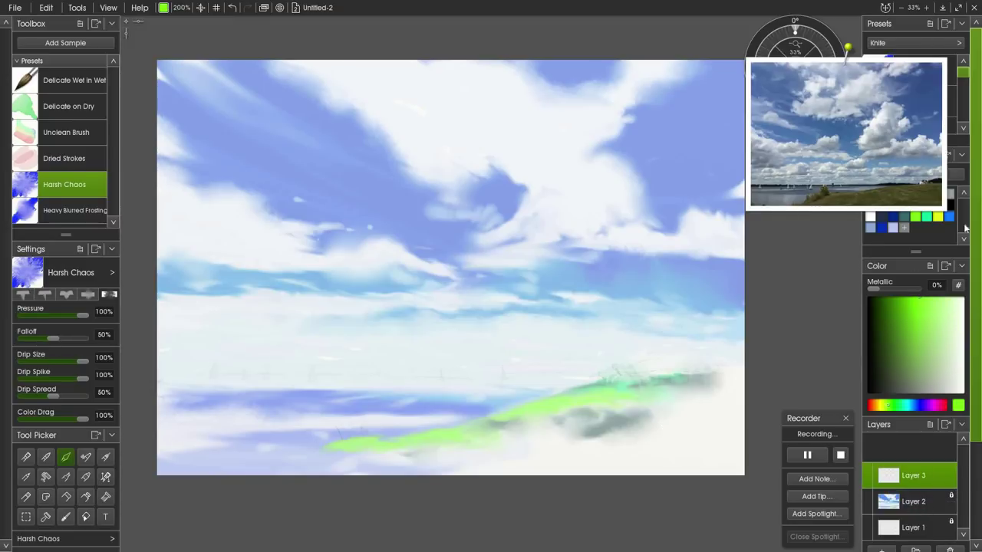
Try a light grey shadow in the upper white cloud with Delicate Wet in Wet at 200% size, smudged with Harsh Chaos.
mouse_move(847, 71)
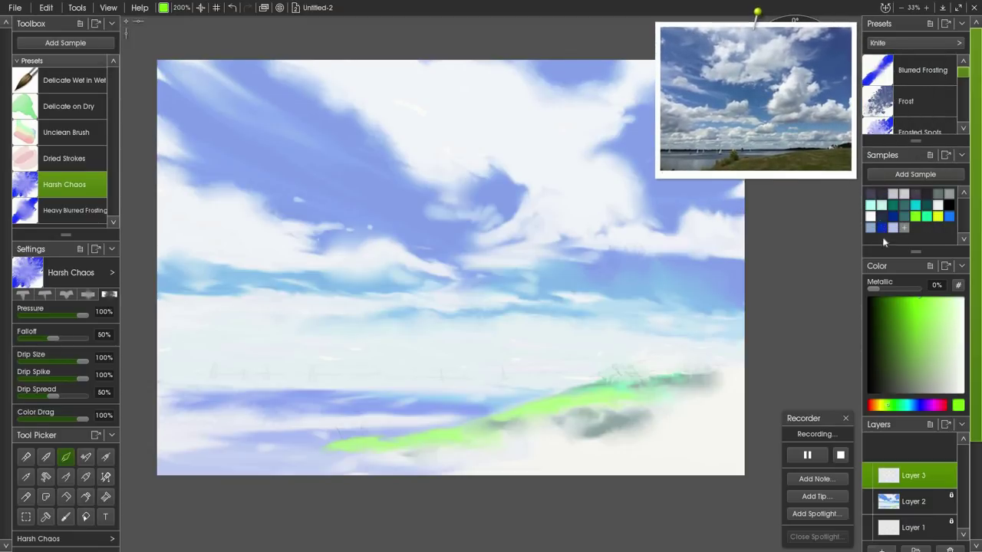
left_click(894, 195)
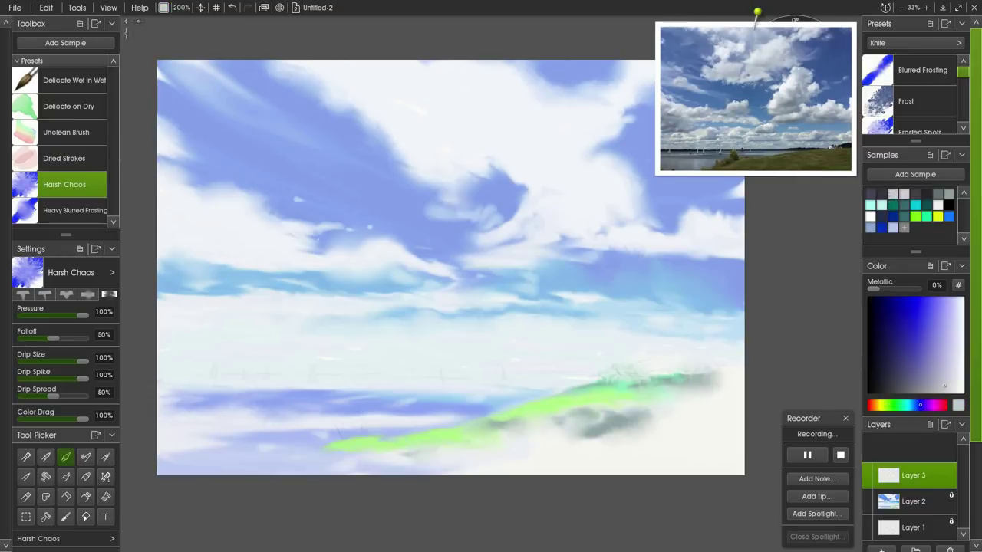
left_click(32, 86)
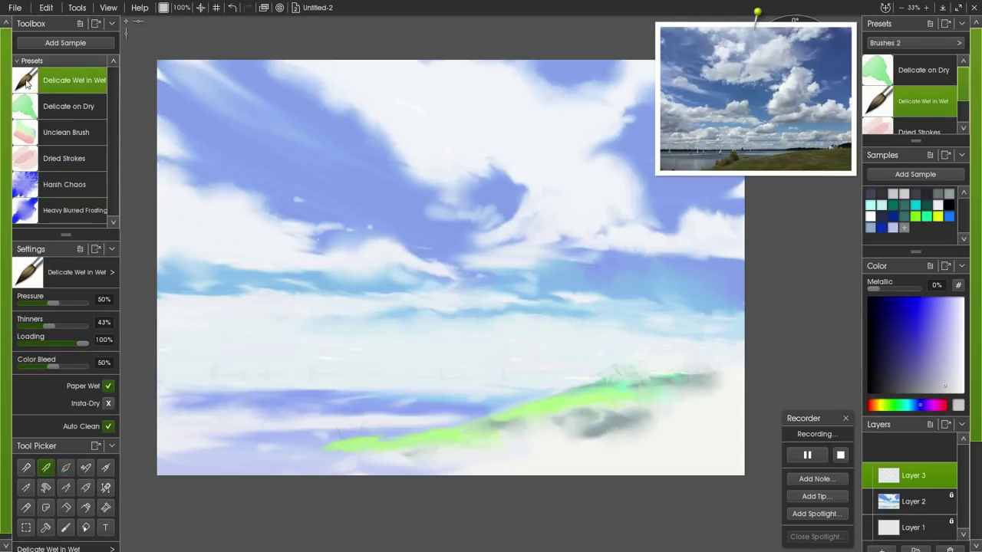
left_click(182, 9)
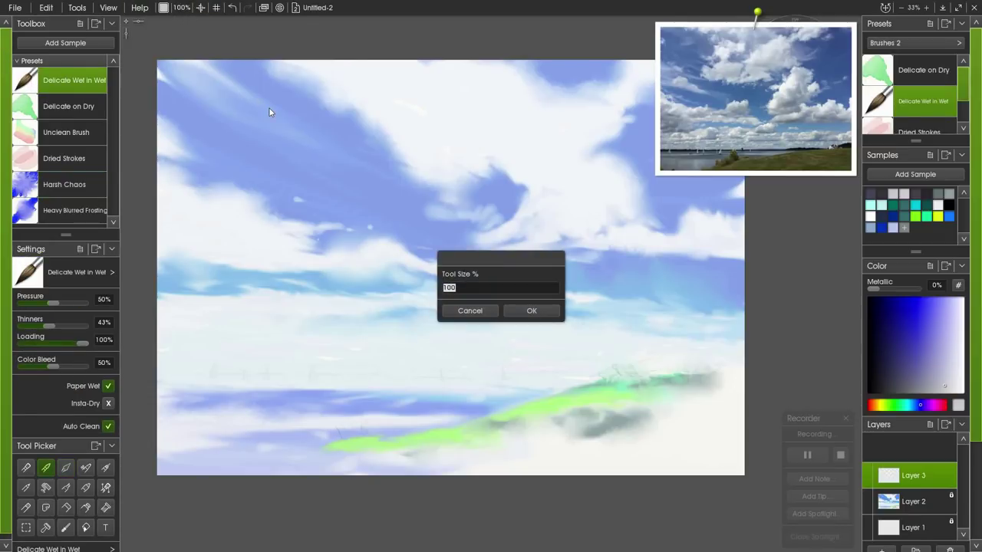
type("200")
key("Return")
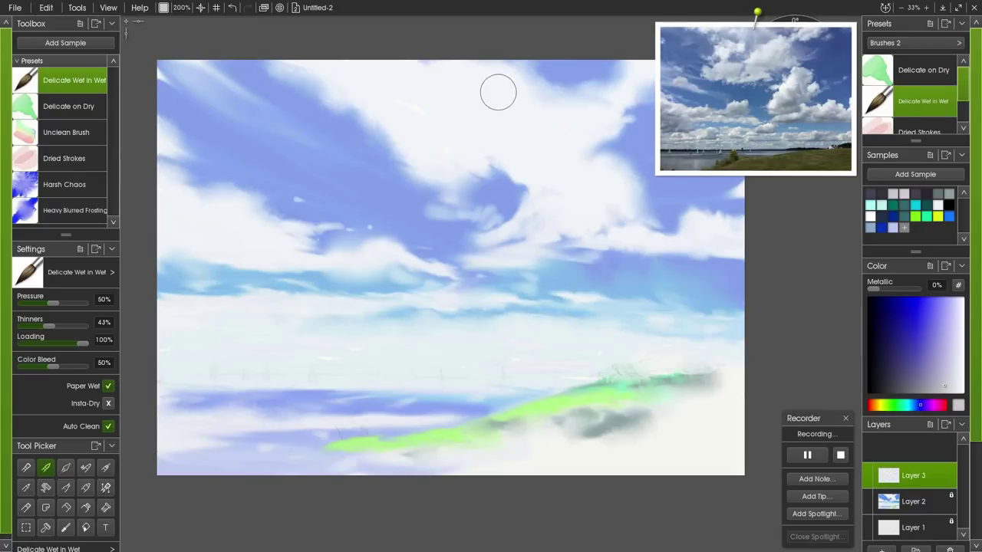
mouse_move(513, 99)
left_mouse_down()
mouse_move(491, 87)
mouse_move(505, 88)
mouse_move(501, 81)
mouse_move(480, 103)
mouse_move(485, 97)
mouse_move(471, 92)
mouse_move(464, 106)
mouse_move(457, 99)
mouse_move(472, 105)
mouse_move(461, 91)
mouse_move(448, 113)
mouse_move(493, 106)
mouse_move(493, 96)
mouse_move(515, 101)
mouse_move(483, 104)
mouse_move(472, 128)
mouse_move(438, 151)
mouse_move(456, 123)
mouse_move(446, 145)
mouse_move(425, 144)
mouse_move(445, 143)
mouse_move(452, 123)
mouse_move(485, 124)
mouse_move(478, 118)
mouse_move(506, 102)
mouse_move(556, 105)
left_mouse_up()
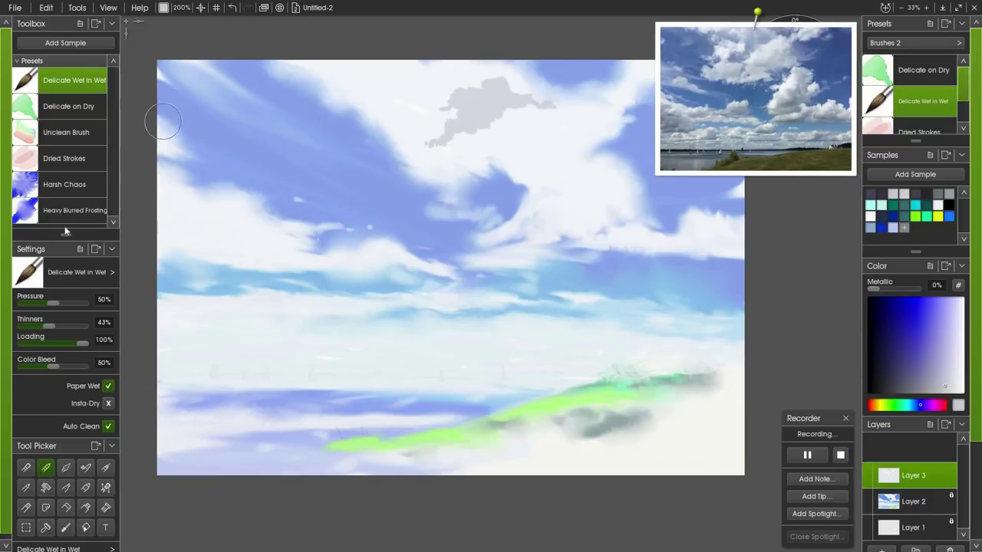
left_click(65, 185)
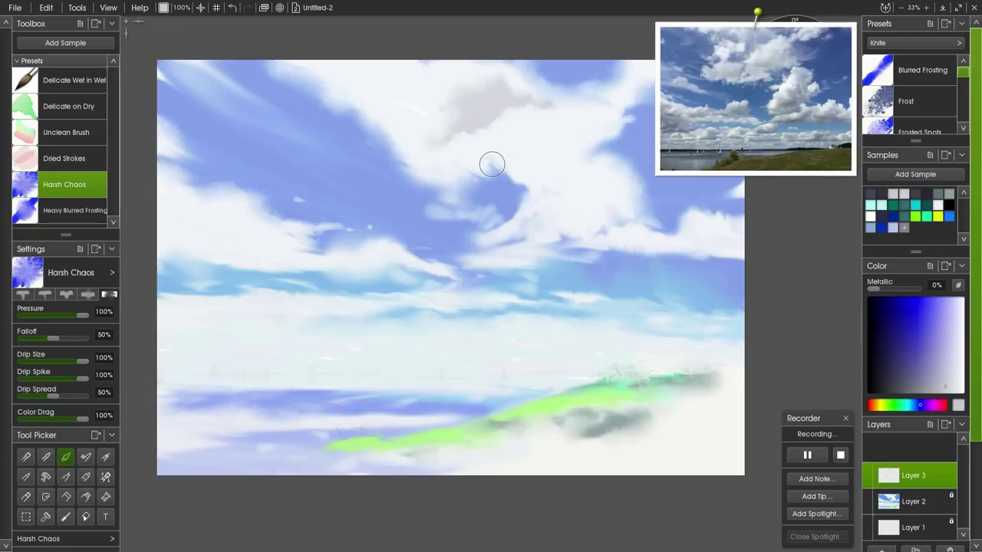
Undo all the light grey shadow strokes and smudges in the upper cloud.
key("ctrl+z")
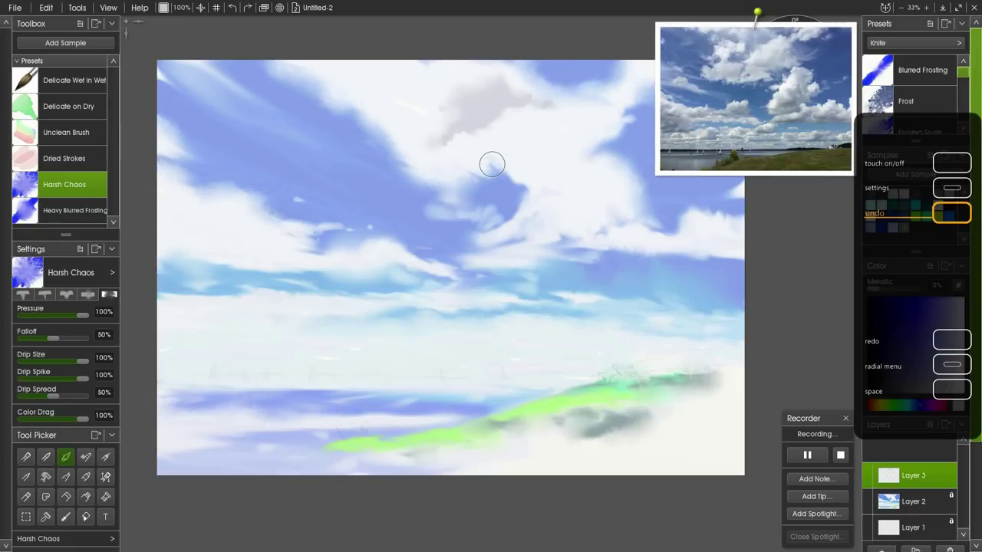
key("ctrl+z")
key("ctrl+z")
key("ctrl+z")
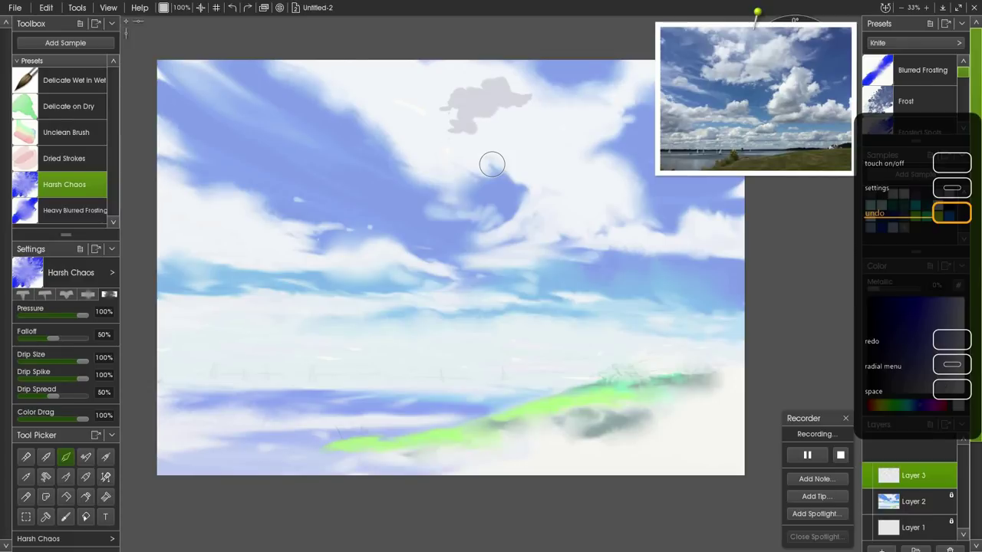
key("ctrl+z")
key("ctrl+z")
key("ctrl+z")
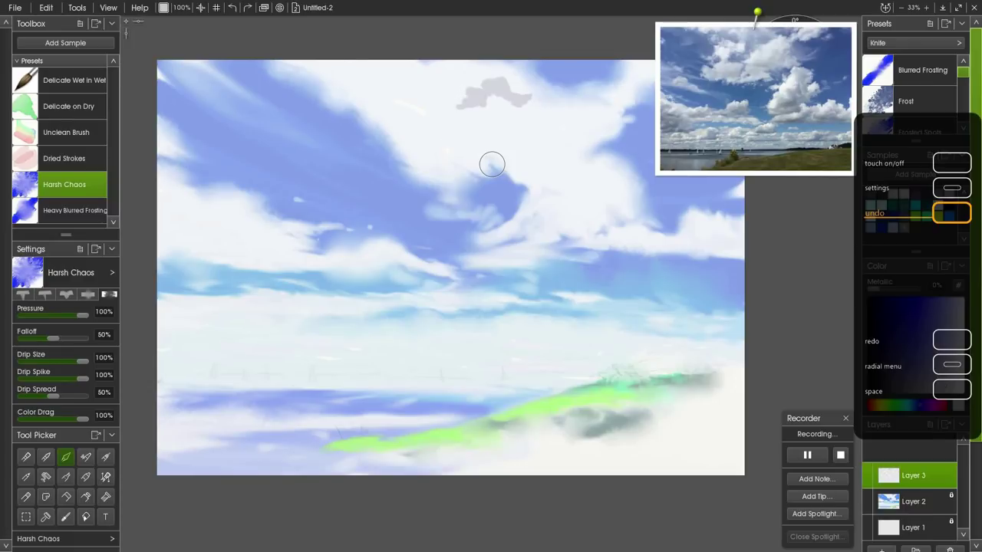
key("ctrl+z")
key("ctrl+z")
key("ctrl+z")
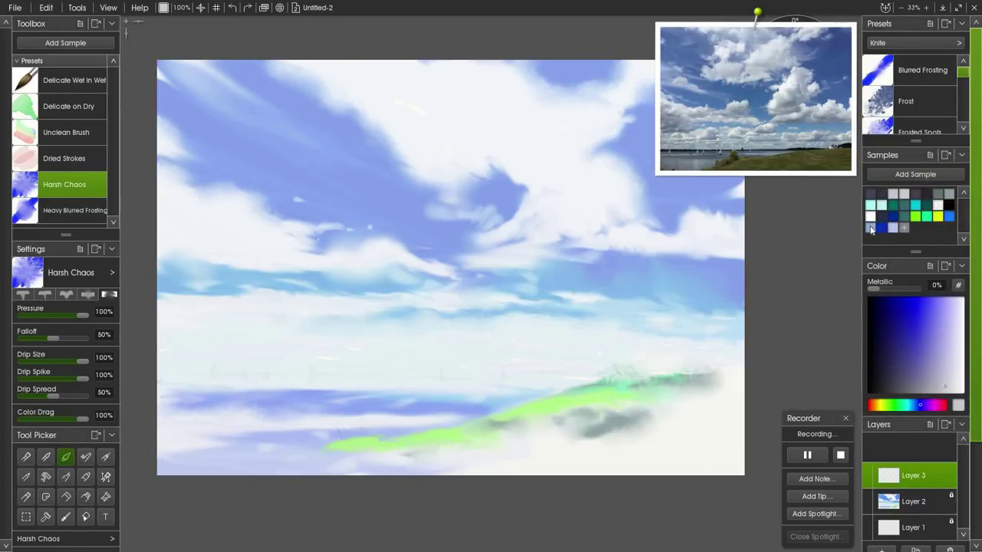
Paint a muted blue-grey shadow stroke in the upper cloud with the Delicate Wet in Wet brush at 200% size.
left_click(872, 229)
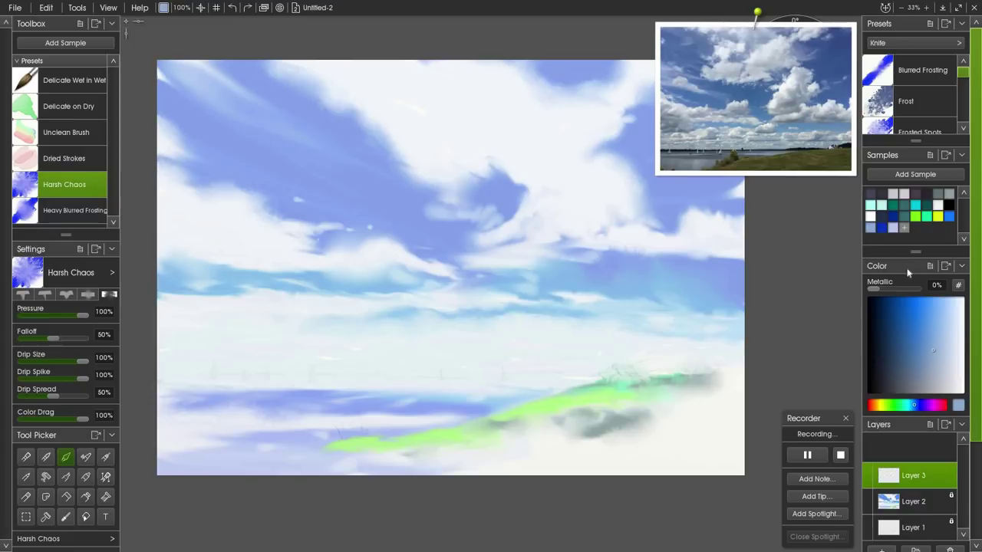
left_click(929, 368)
left_click(77, 80)
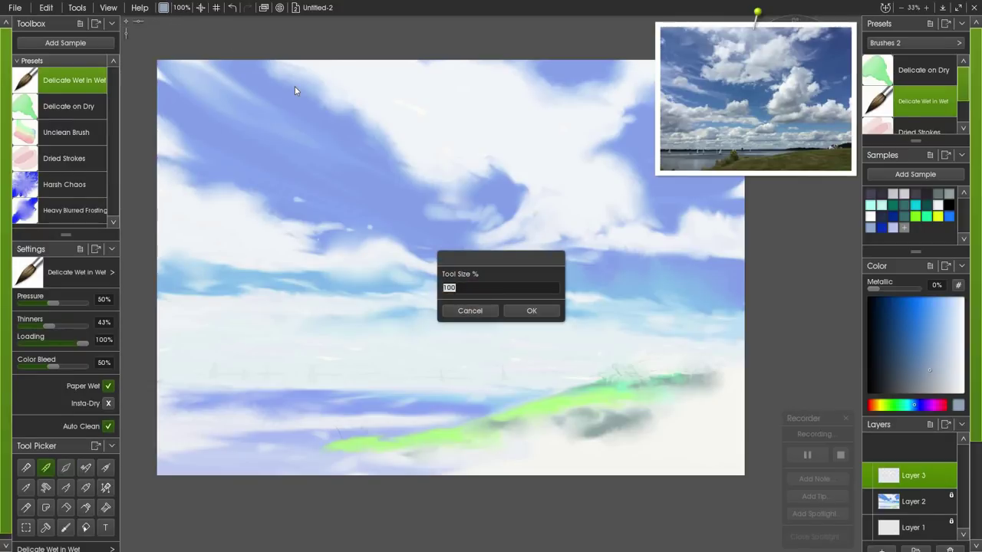
type("200")
key("Return")
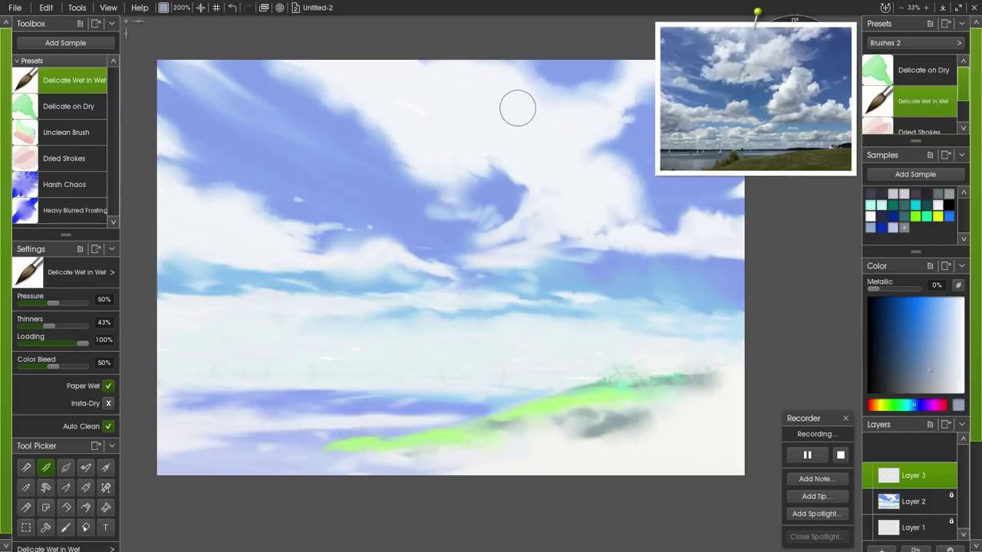
mouse_move(514, 113)
left_mouse_down()
mouse_move(540, 101)
mouse_move(498, 122)
mouse_move(491, 141)
left_mouse_up()
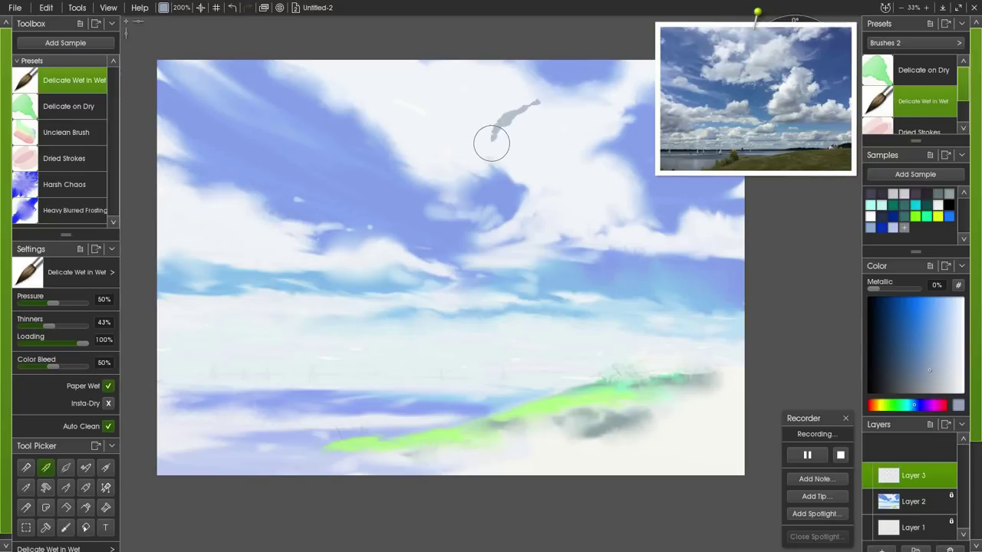
Build the upper cloud's shadow outward with progressively lighter grey strokes.
left_click(933, 379)
mouse_move(504, 115)
left_mouse_down()
mouse_move(518, 101)
mouse_move(529, 105)
left_mouse_up()
left_click(948, 381)
mouse_move(487, 99)
left_mouse_down()
mouse_move(533, 98)
mouse_move(489, 129)
mouse_move(496, 120)
mouse_move(486, 115)
mouse_move(496, 128)
mouse_move(482, 134)
mouse_move(494, 139)
mouse_move(450, 150)
mouse_move(482, 107)
mouse_move(484, 128)
mouse_move(458, 130)
mouse_move(477, 133)
mouse_move(467, 132)
mouse_move(468, 112)
mouse_move(413, 87)
mouse_move(485, 112)
mouse_move(421, 96)
left_mouse_up()
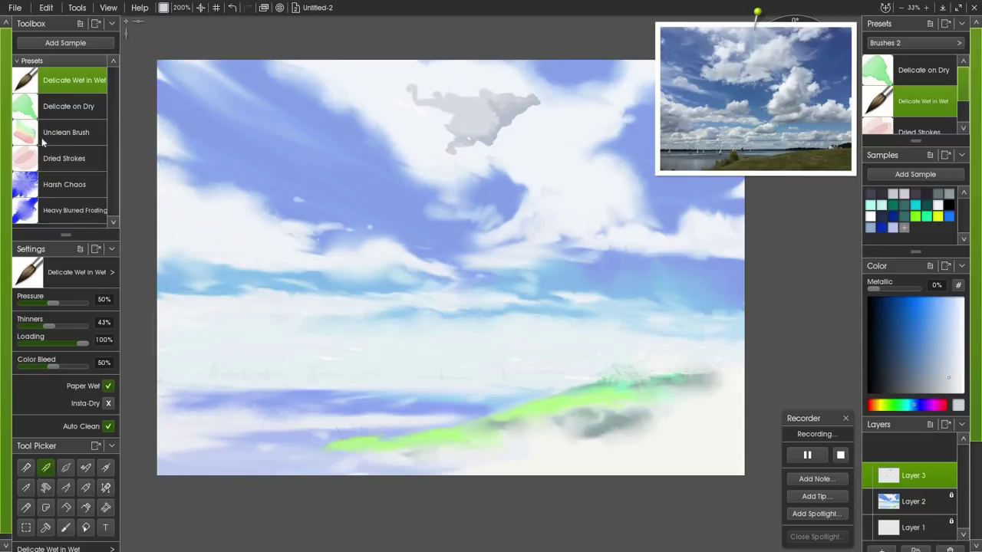
Blend the grey shadow in the upper cloud into the white with the Harsh Chaos knife at 200% size.
left_click(48, 188)
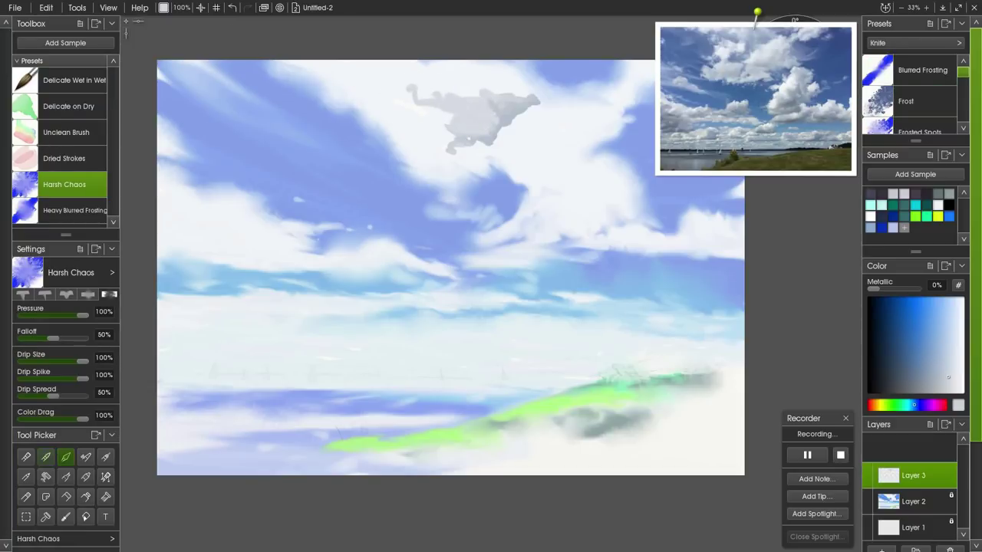
left_click(181, 8)
type("200")
key("Return")
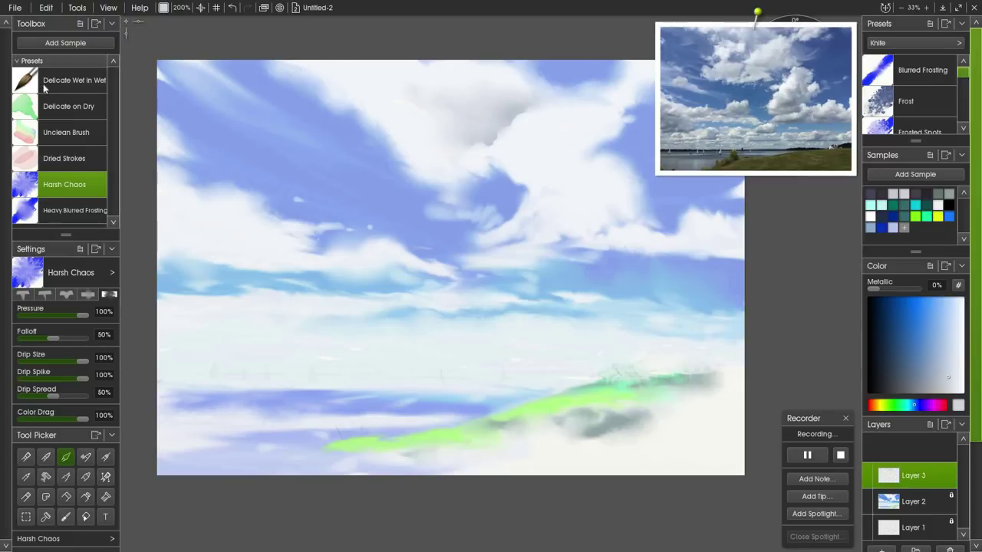
Paint light grey shadows in the large right-hand cloud and slightly darker grey along its underside with Delicate Wet in Wet at 200% size.
left_click(87, 76)
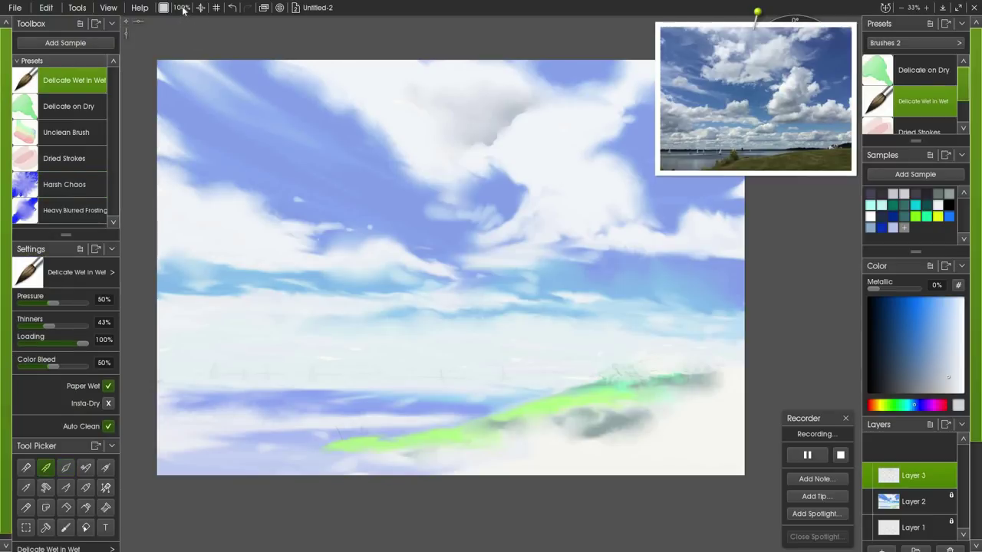
left_click(181, 8)
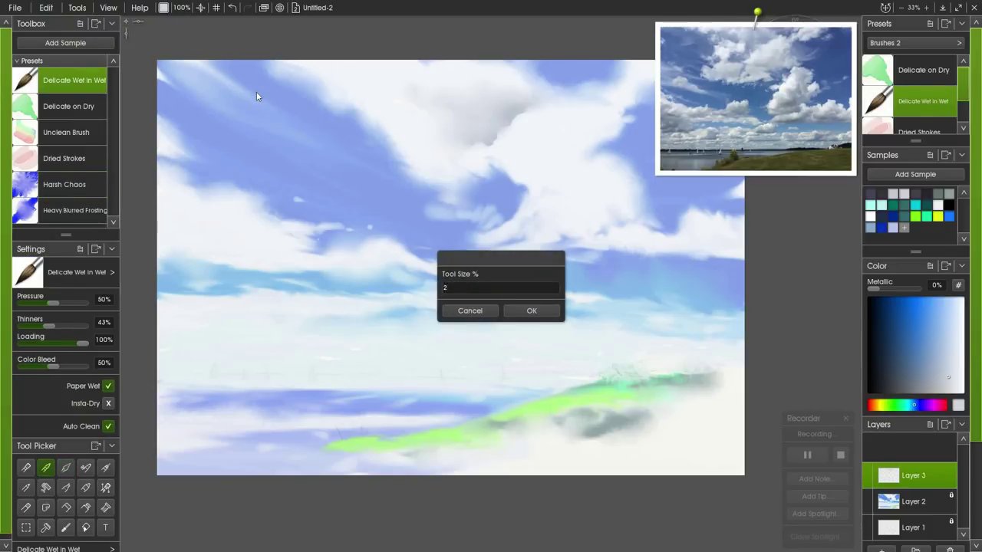
key("Return")
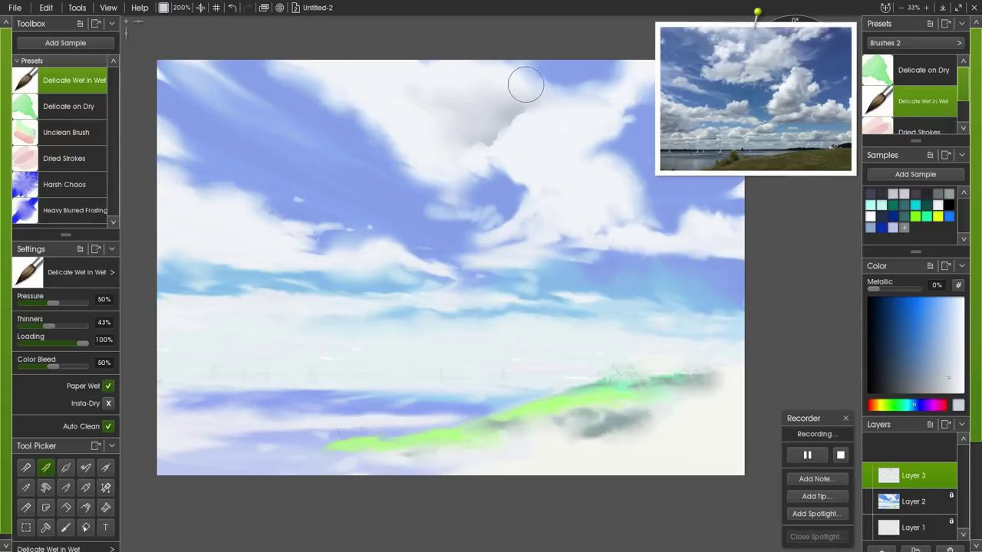
mouse_move(581, 120)
left_mouse_down()
mouse_move(611, 129)
mouse_move(557, 141)
mouse_move(548, 159)
mouse_move(565, 158)
mouse_move(562, 168)
mouse_move(547, 152)
mouse_move(532, 163)
mouse_move(556, 177)
mouse_move(551, 164)
mouse_move(538, 159)
mouse_move(568, 197)
mouse_move(542, 198)
mouse_move(547, 188)
mouse_move(540, 195)
mouse_move(586, 189)
mouse_move(592, 175)
mouse_move(589, 202)
mouse_move(573, 198)
mouse_move(603, 215)
mouse_move(534, 221)
mouse_move(537, 203)
mouse_move(558, 205)
mouse_move(509, 241)
mouse_move(550, 224)
mouse_move(578, 258)
mouse_move(666, 252)
mouse_move(559, 226)
mouse_move(634, 258)
mouse_move(685, 248)
left_mouse_up()
left_click(941, 376)
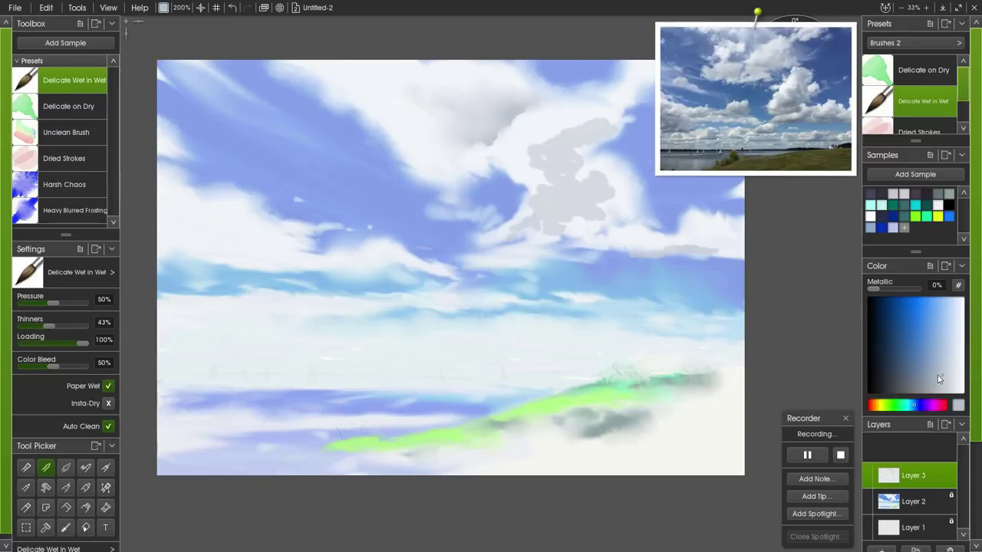
mouse_move(752, 269)
left_mouse_down()
mouse_move(721, 248)
mouse_move(643, 256)
mouse_move(614, 241)
mouse_move(568, 248)
left_mouse_up()
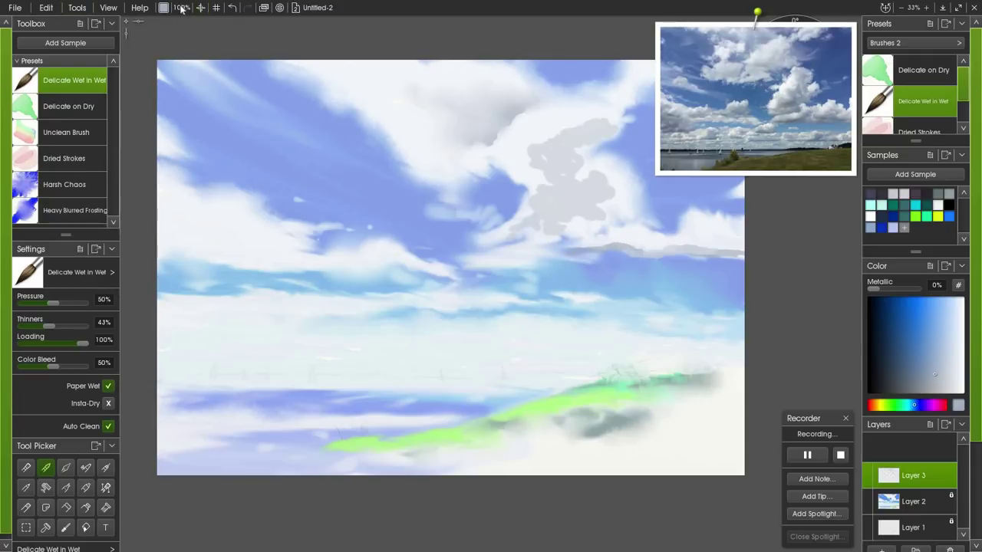
Soften the new grey shadows in the large right-hand cloud and along its underside with Harsh Chaos.
left_click_drag(184, 10, 179, 10)
left_click(72, 186)
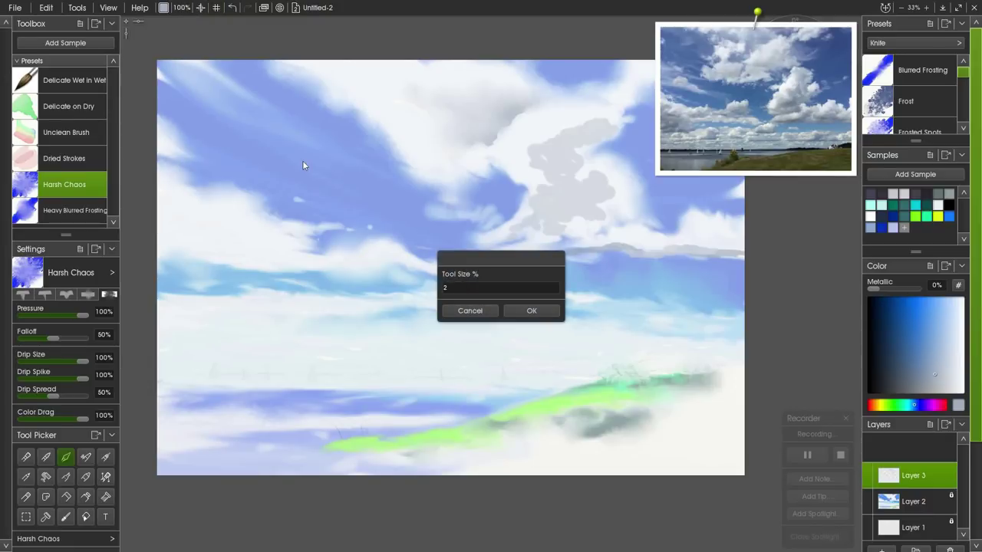
key("Return")
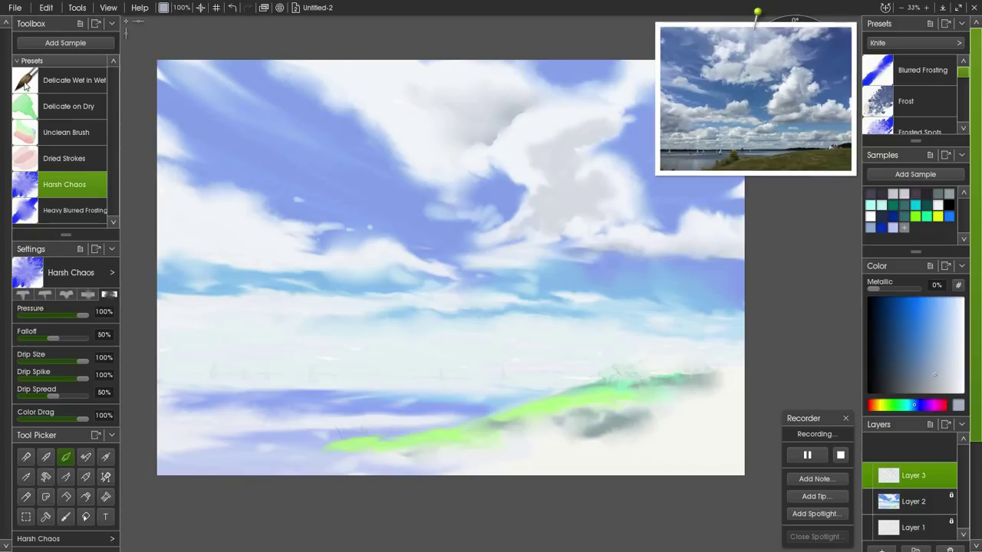
Add a lighter grey Delicate Wet in Wet stroke to the upper part of the large right-hand cloud's shadow.
left_click(73, 80)
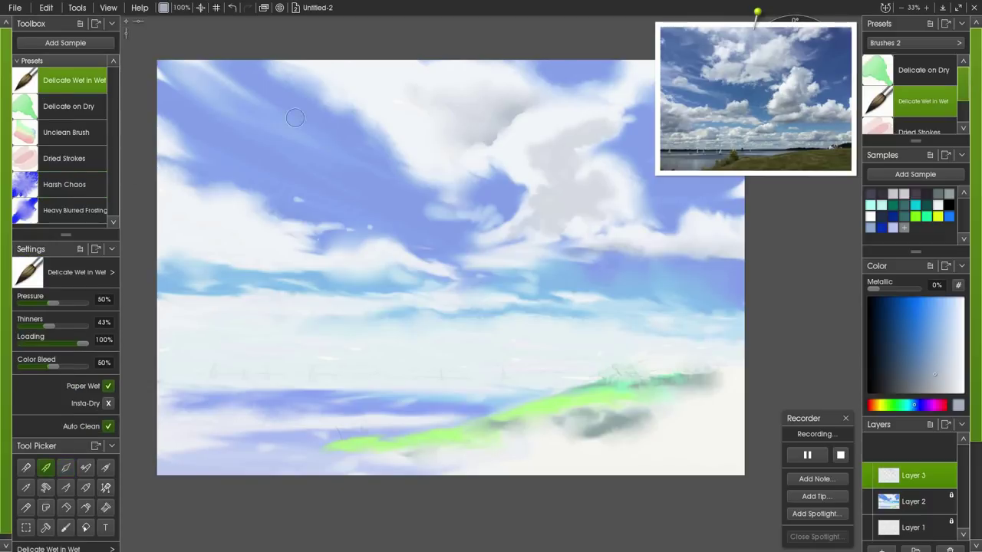
left_click_drag(573, 116, 585, 121)
key("ctrl+z")
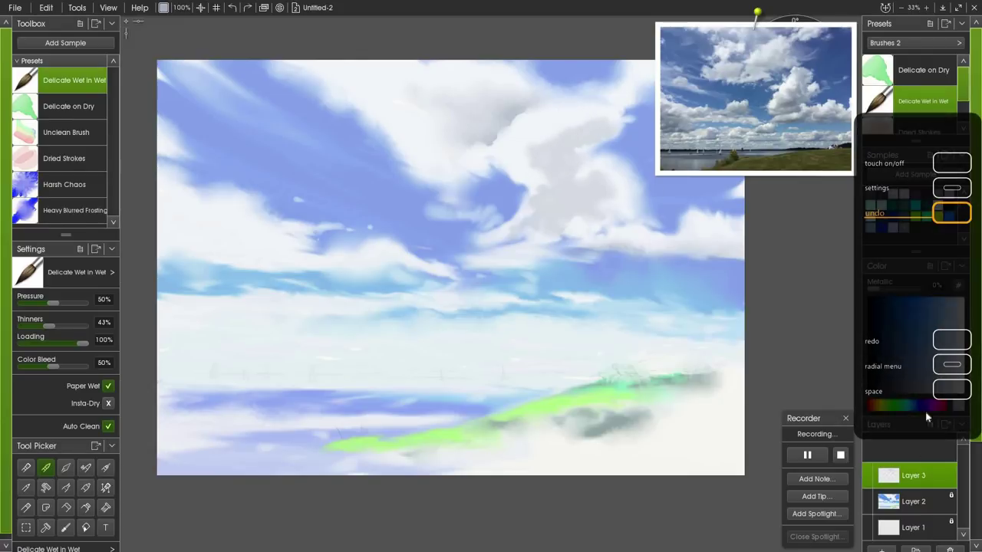
left_click(949, 378)
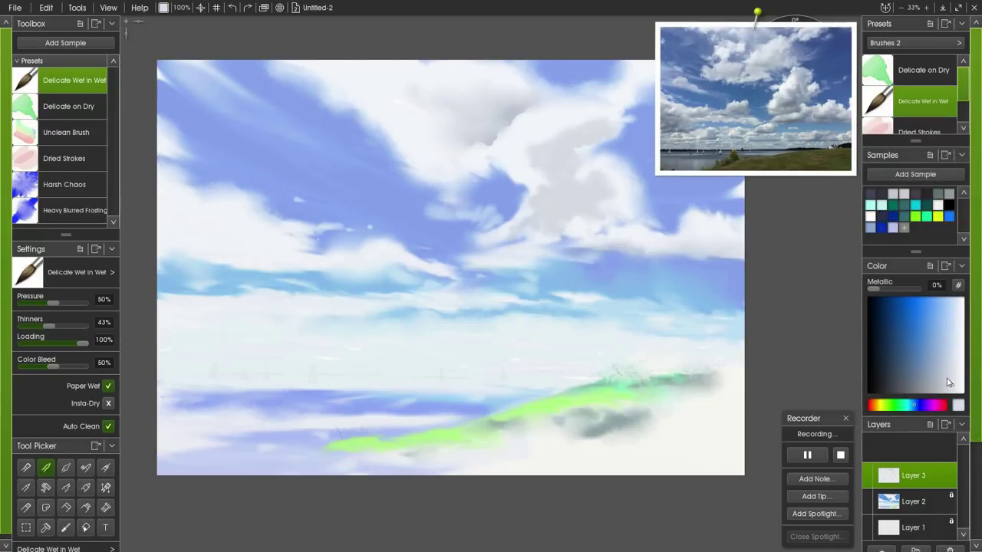
mouse_move(592, 120)
left_mouse_down()
mouse_move(568, 109)
mouse_move(593, 119)
mouse_move(576, 118)
mouse_move(571, 128)
mouse_move(583, 131)
mouse_move(565, 131)
mouse_move(596, 116)
left_mouse_up()
With the reference photo shifted farther off the cloud, extend the light grey shadow to the cloud's edges and blend it with Harsh Chaos.
mouse_move(763, 37)
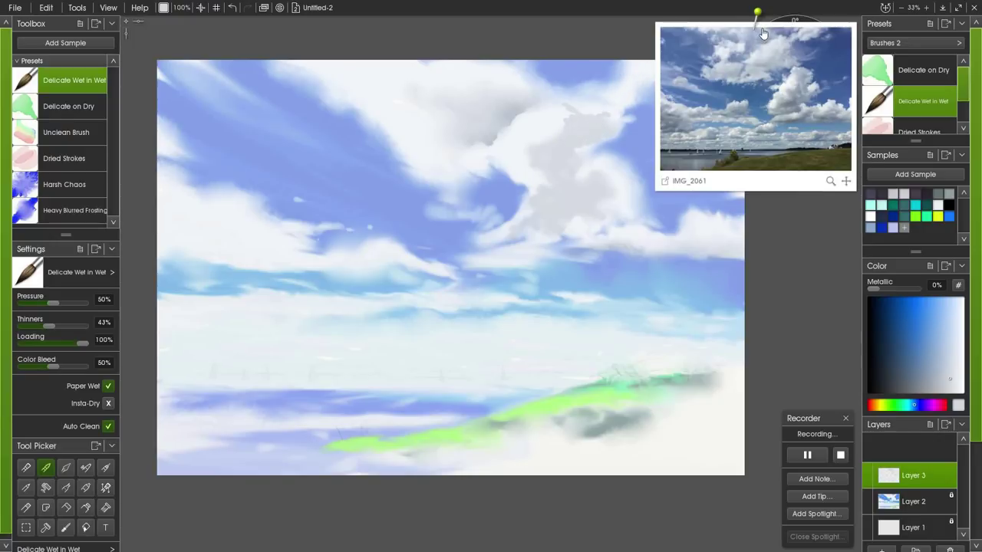
left_click_drag(759, 21, 785, 21)
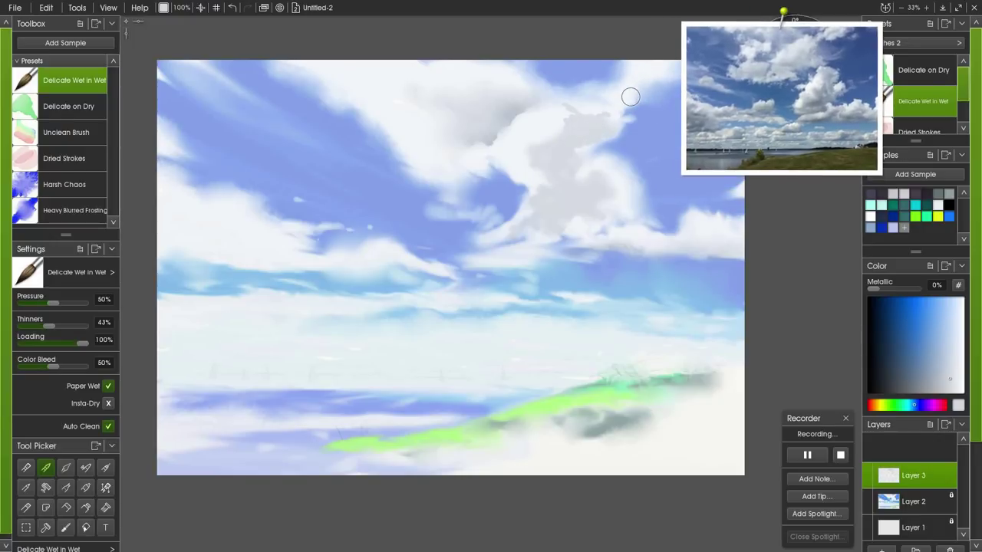
mouse_move(621, 105)
left_mouse_down()
mouse_move(584, 114)
mouse_move(603, 117)
mouse_move(581, 126)
mouse_move(567, 119)
mouse_move(575, 122)
mouse_move(501, 204)
mouse_move(541, 192)
mouse_move(527, 175)
mouse_move(534, 165)
mouse_move(508, 166)
mouse_move(530, 164)
mouse_move(525, 171)
mouse_move(544, 176)
mouse_move(456, 161)
mouse_move(526, 168)
mouse_move(499, 169)
left_mouse_up()
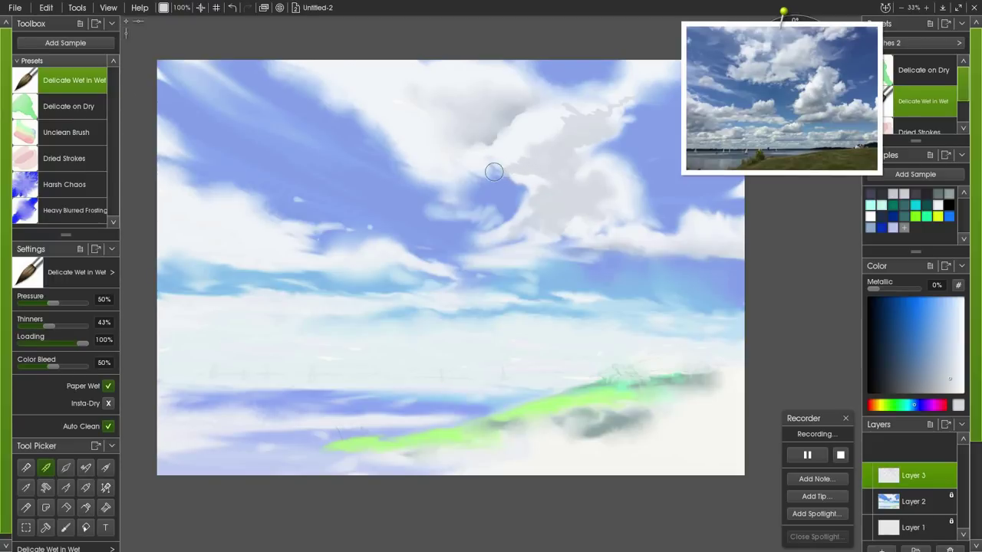
left_click(27, 190)
mouse_move(538, 110)
left_mouse_down()
mouse_move(580, 138)
mouse_move(582, 113)
left_mouse_up()
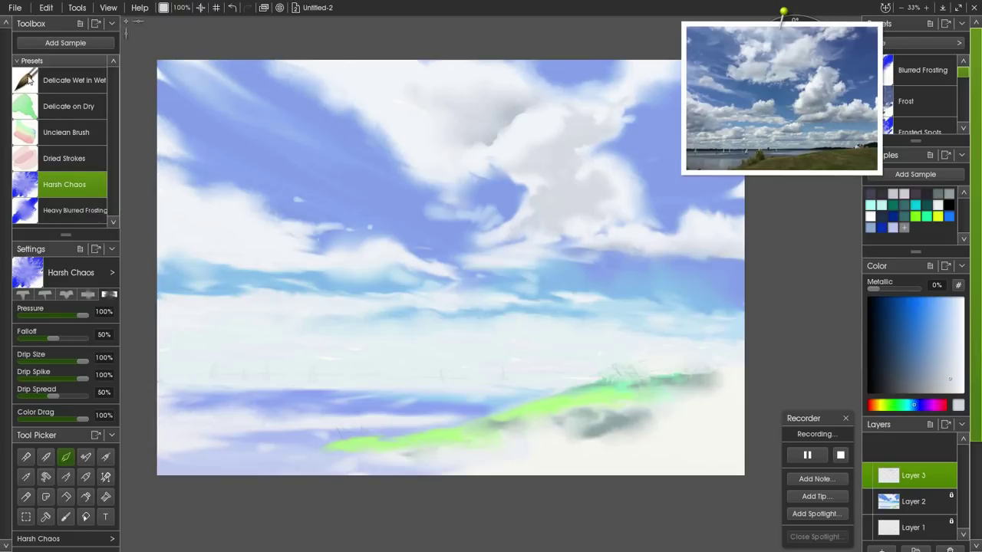
Paint darker grey Delicate Wet in Wet shadows in the low cloud at the canvas's right edge and blend them with Harsh Chaos.
left_click(63, 92)
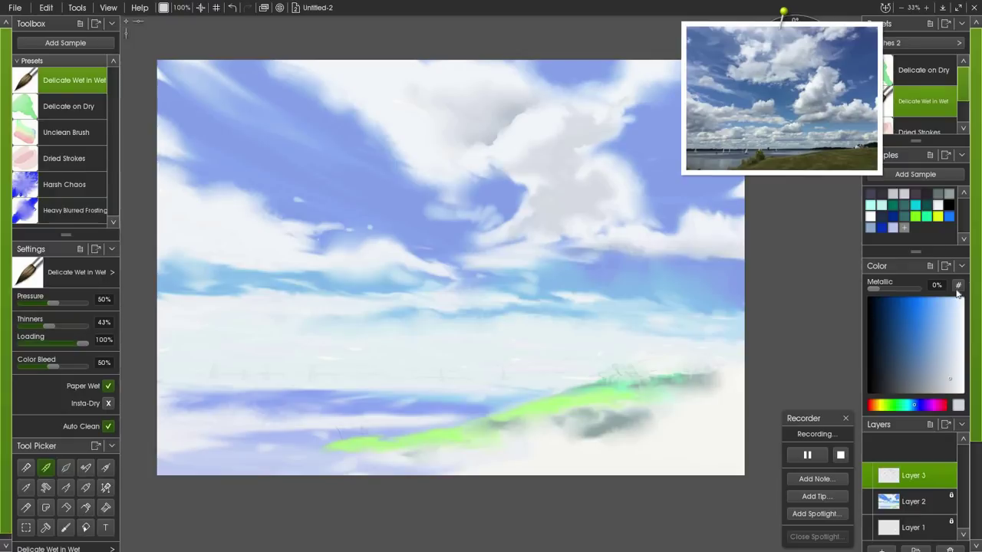
left_click(935, 377)
mouse_move(642, 248)
left_mouse_down()
mouse_move(615, 247)
mouse_move(694, 268)
mouse_move(685, 237)
left_mouse_up()
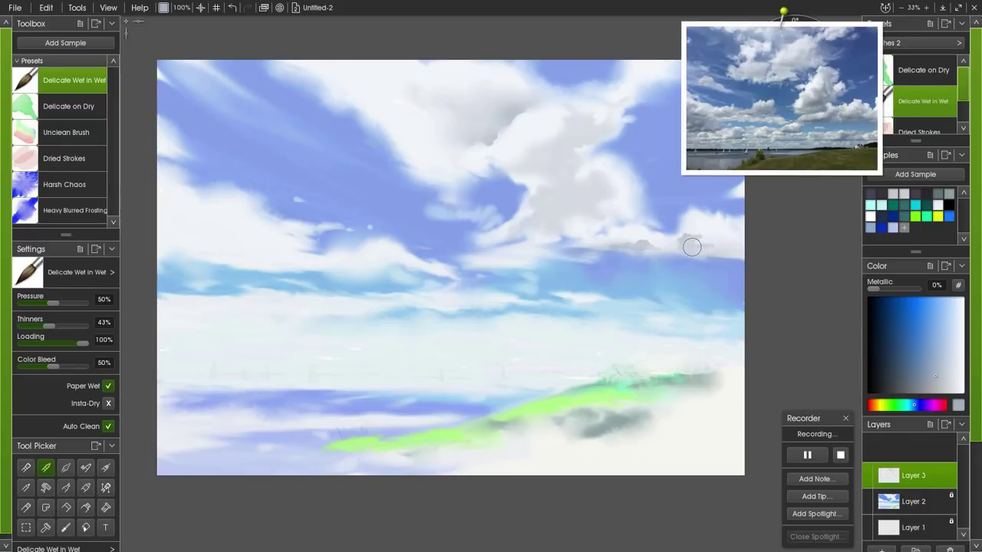
mouse_move(695, 238)
left_mouse_down()
mouse_move(706, 225)
mouse_move(735, 247)
left_mouse_up()
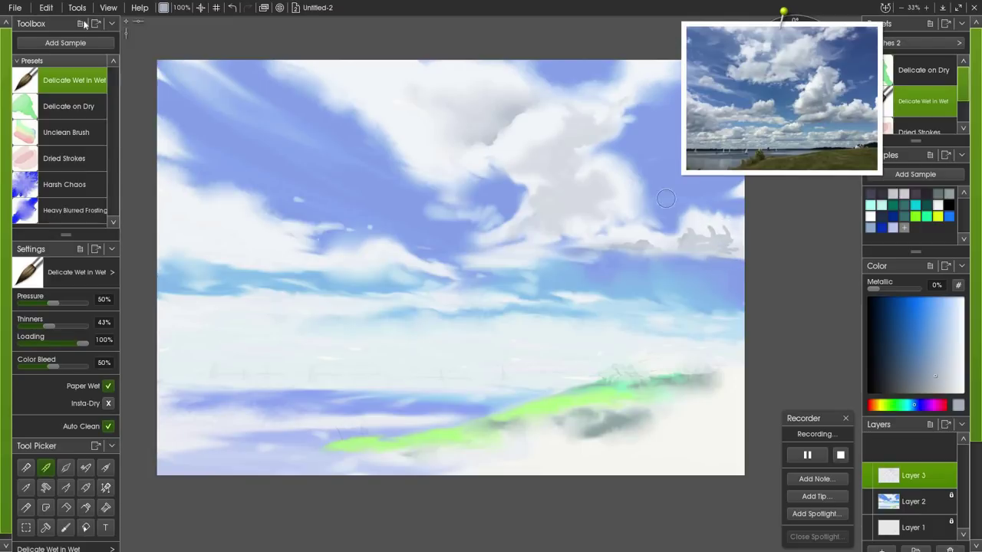
left_click(33, 183)
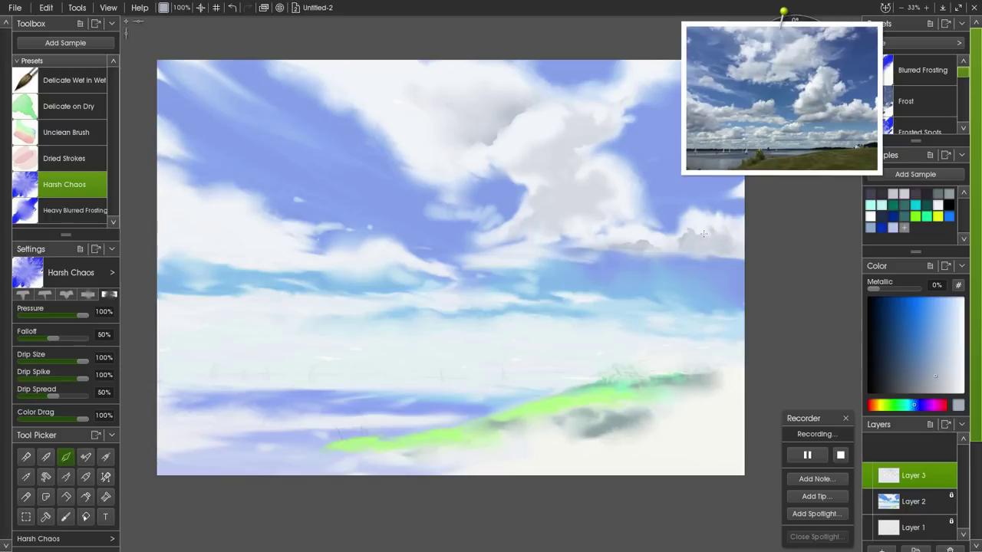
mouse_move(698, 234)
left_mouse_down()
mouse_move(679, 230)
mouse_move(686, 234)
mouse_move(669, 251)
left_mouse_up()
left_click_drag(642, 252, 643, 244)
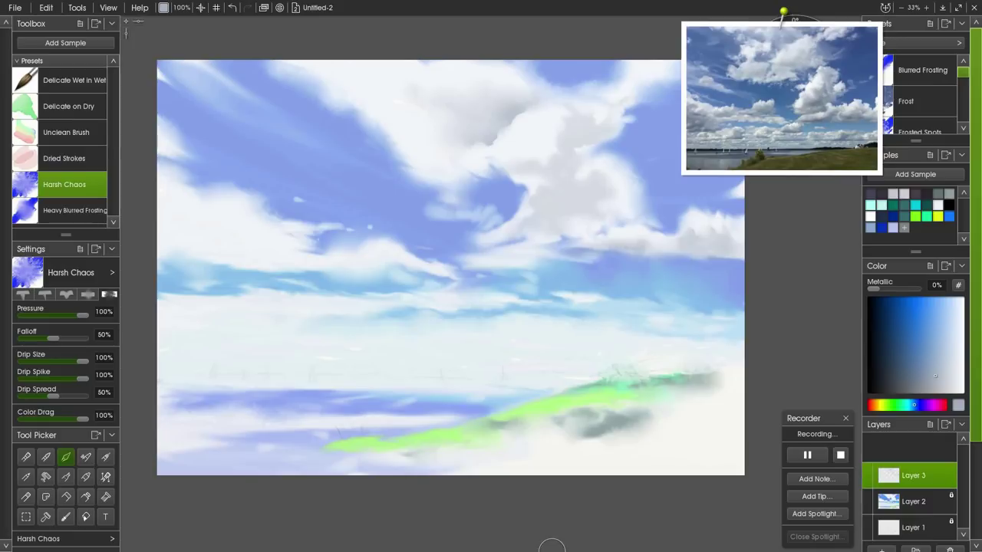
Paint a thin grey shadow under the central cloud's lower wisp and blend it with Harsh Chaos.
left_click(31, 87)
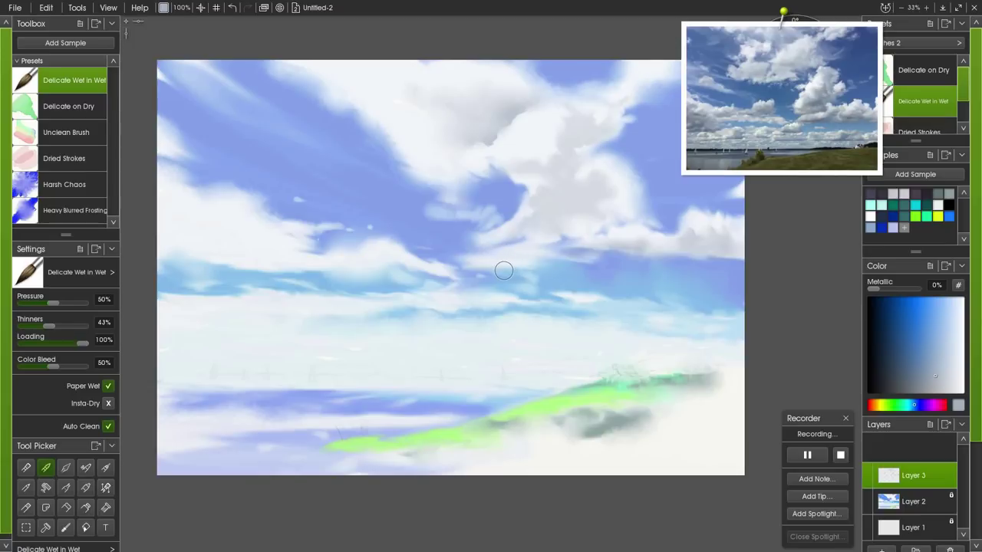
mouse_move(506, 267)
left_mouse_down()
mouse_move(519, 265)
mouse_move(465, 266)
mouse_move(555, 258)
left_mouse_up()
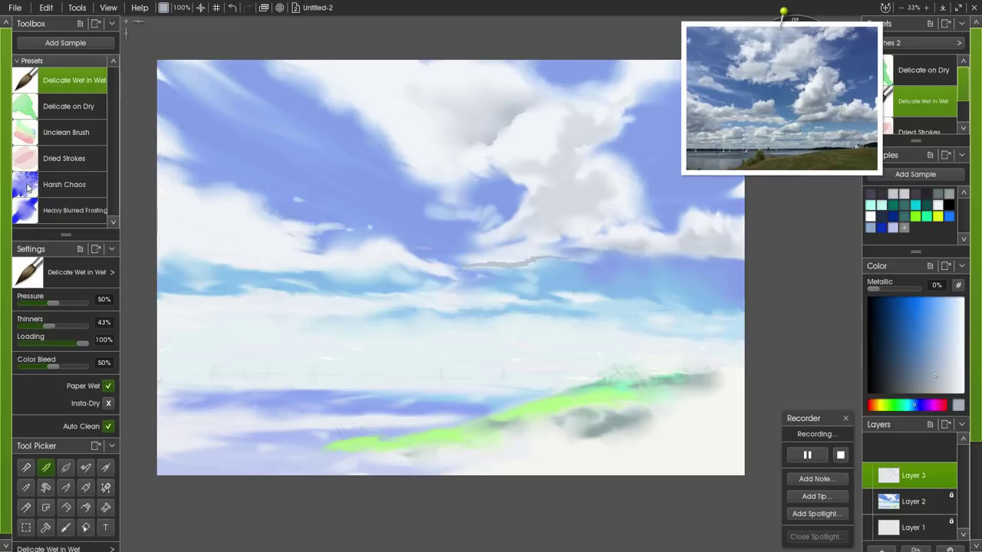
left_click(27, 188)
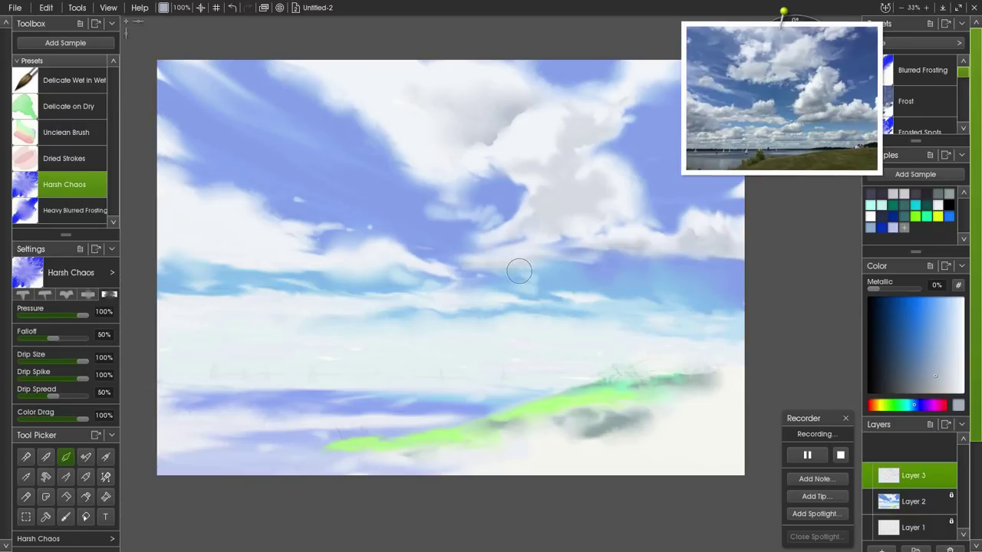
Paint grey shadows through the left-hand clouds and along their bases with Delicate Wet in Wet, and blend them with Harsh Chaos.
left_click(27, 78)
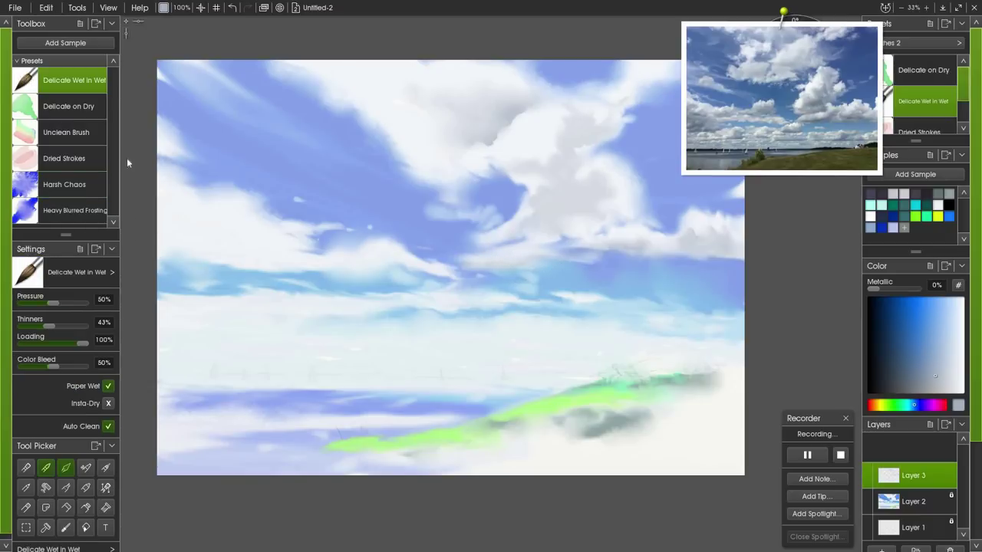
mouse_move(158, 220)
left_mouse_down()
mouse_move(151, 204)
mouse_move(177, 205)
mouse_move(165, 229)
mouse_move(179, 237)
mouse_move(228, 241)
mouse_move(213, 238)
mouse_move(226, 220)
mouse_move(219, 231)
mouse_move(252, 244)
mouse_move(300, 242)
mouse_move(259, 235)
mouse_move(233, 245)
left_mouse_up()
mouse_move(135, 263)
left_mouse_down()
mouse_move(177, 254)
mouse_move(325, 268)
left_mouse_up()
mouse_move(384, 260)
left_mouse_down()
mouse_move(413, 266)
mouse_move(338, 269)
left_mouse_up()
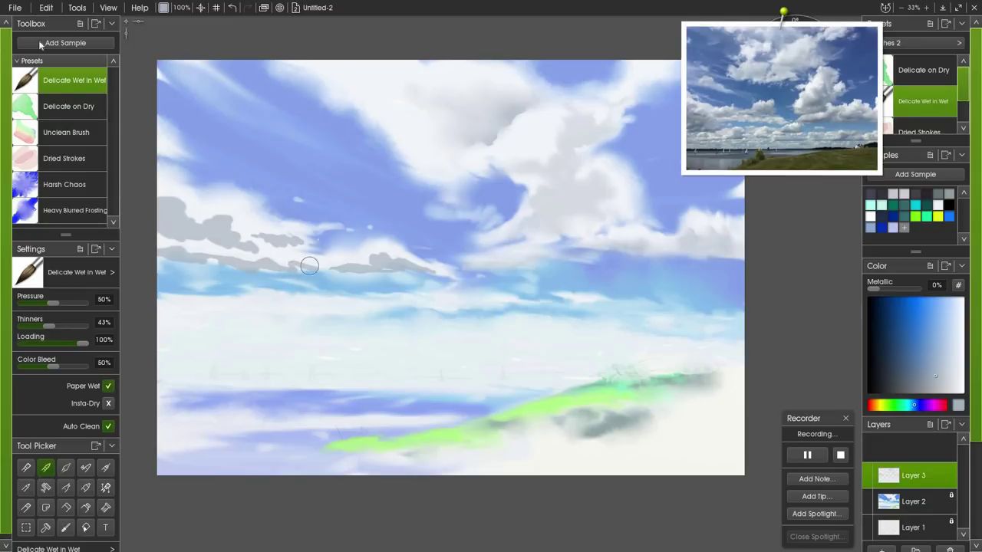
left_click(26, 189)
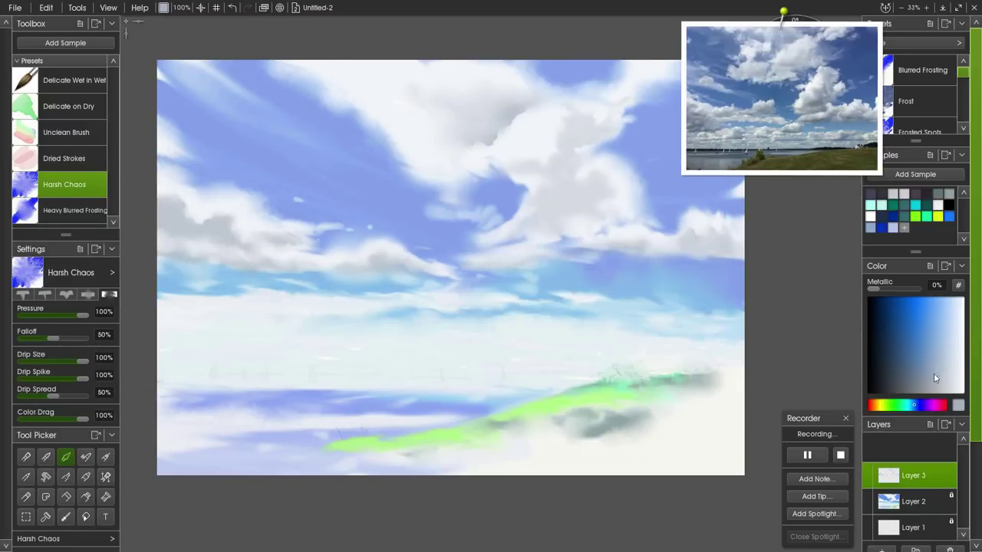
Paint a row of pale blue-grey shadow patches across the low white cloud band with Delicate Wet in Wet.
left_click(944, 352)
left_click(949, 347)
left_click(29, 83)
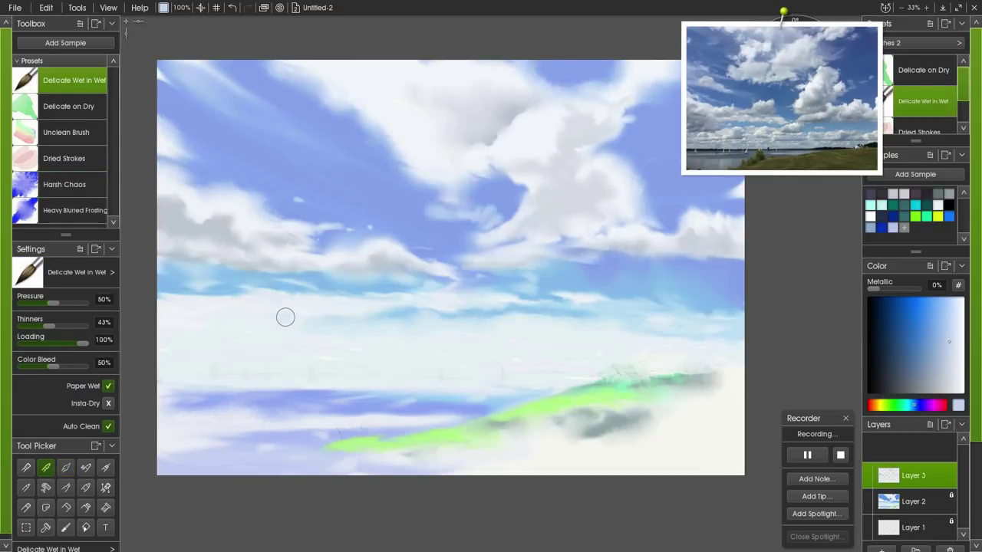
mouse_move(287, 320)
left_mouse_down()
mouse_move(263, 340)
mouse_move(300, 328)
mouse_move(247, 335)
mouse_move(279, 329)
left_mouse_up()
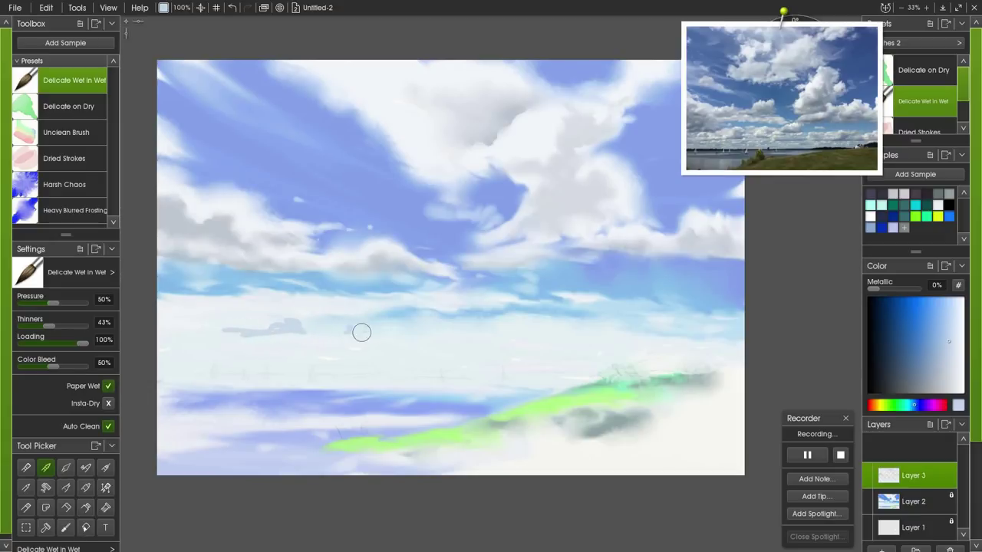
mouse_move(355, 325)
left_mouse_down()
mouse_move(402, 327)
mouse_move(316, 333)
mouse_move(341, 332)
left_mouse_up()
mouse_move(436, 326)
left_mouse_down()
mouse_move(580, 331)
mouse_move(593, 318)
mouse_move(605, 323)
mouse_move(589, 329)
mouse_move(672, 326)
left_mouse_up()
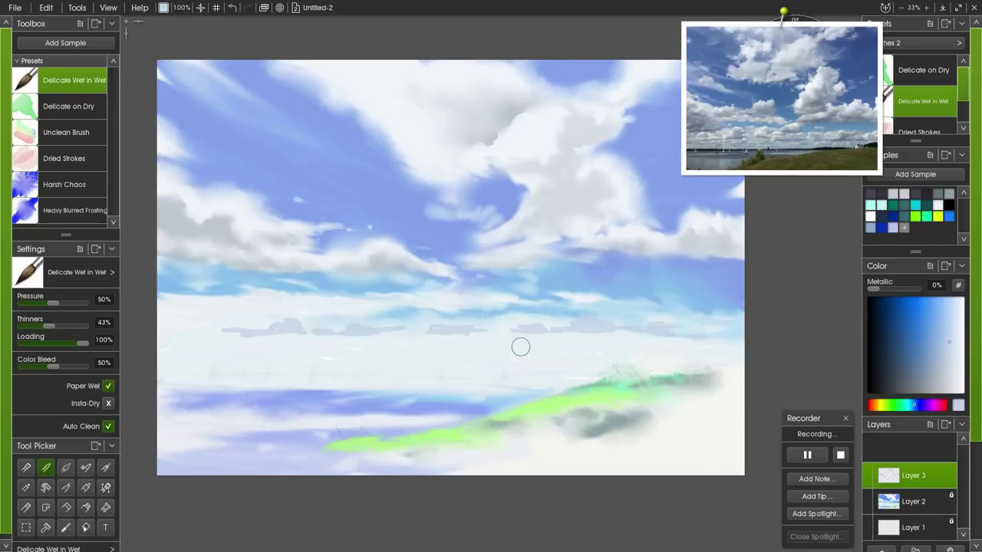
Add a second row of thin pale blue-grey strokes beneath the first and blend both rows with Harsh Chaos.
left_click_drag(496, 345, 648, 341)
mouse_move(412, 346)
left_mouse_down()
mouse_move(429, 340)
mouse_move(401, 340)
mouse_move(466, 344)
left_mouse_up()
left_click_drag(334, 345, 297, 343)
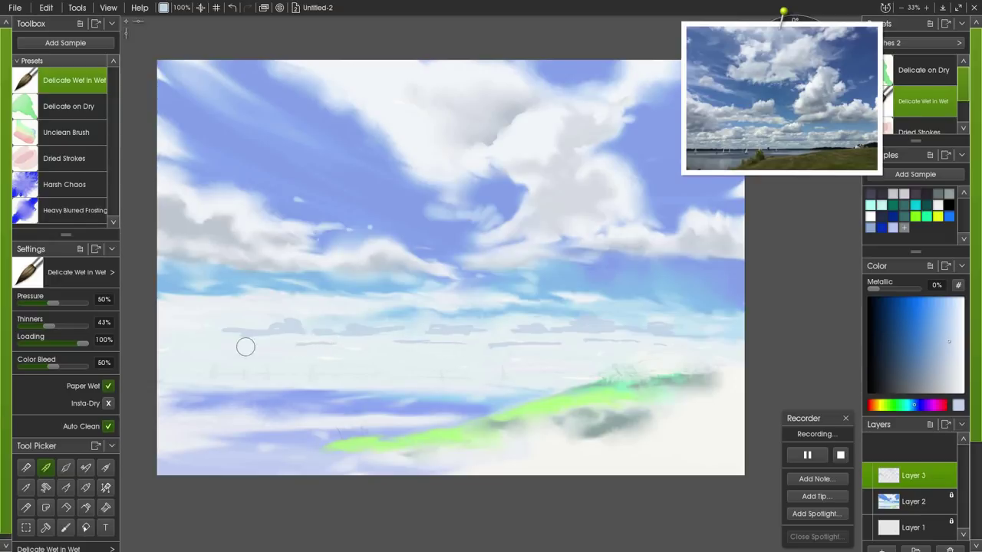
left_click_drag(226, 342, 191, 340)
left_click(38, 196)
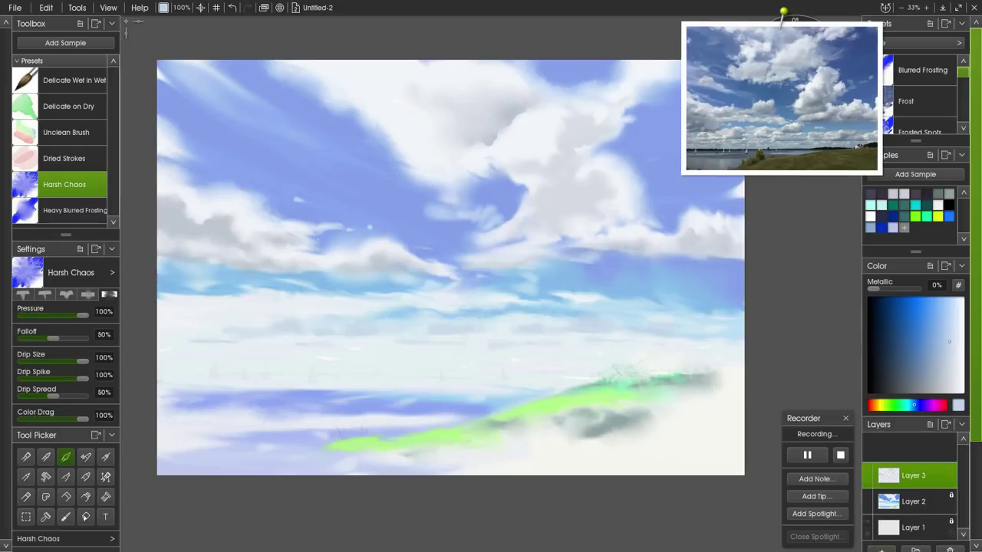
Add a layer above Layer 3, paint white puffs along the low cloud band with Delicate Wet in Wet, and blend them with Harsh Chaos.
left_click(882, 549)
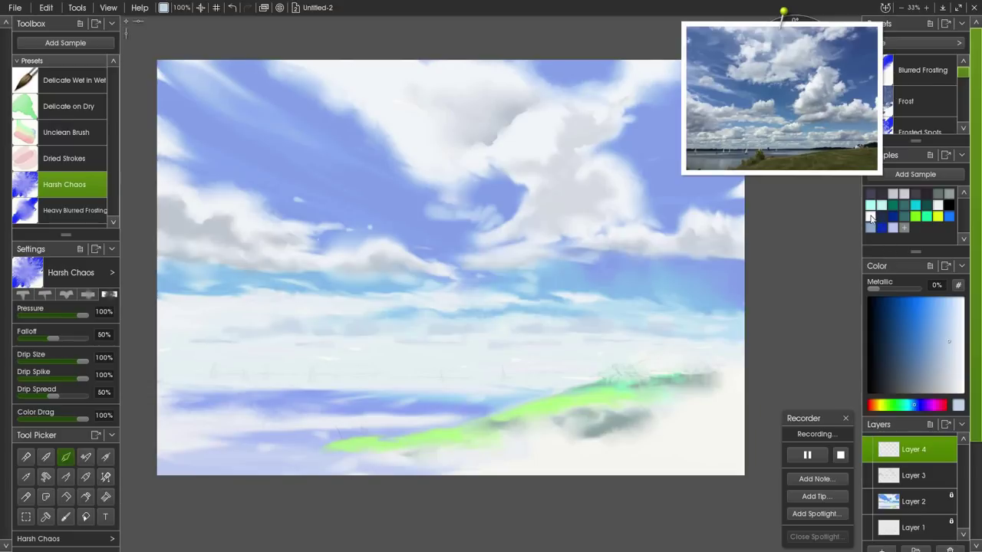
left_click(871, 219)
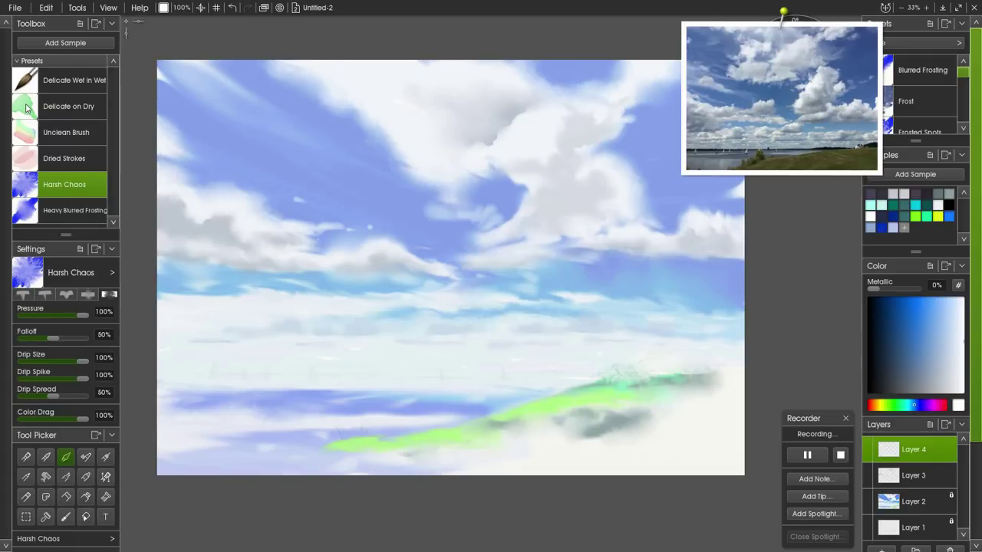
left_click(52, 81)
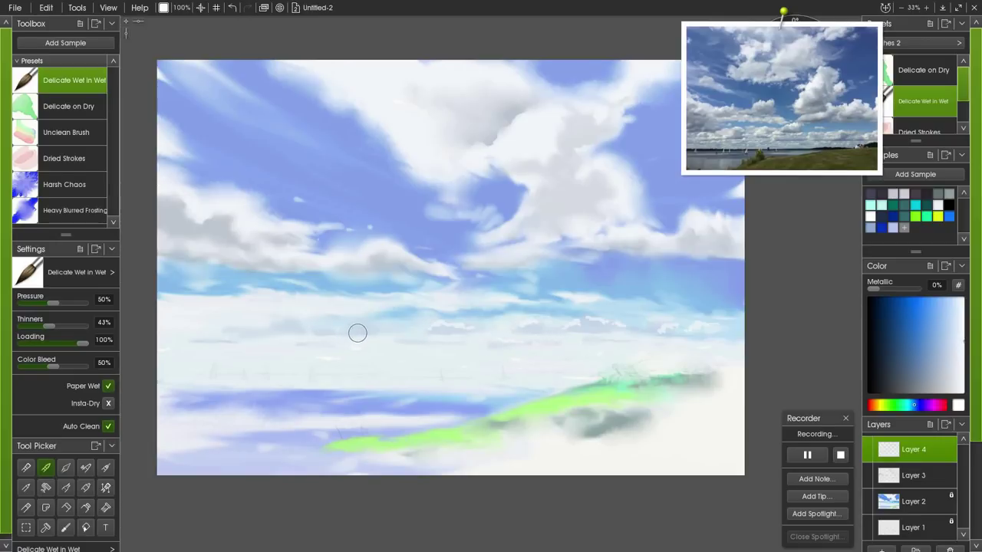
left_click_drag(343, 331, 383, 329)
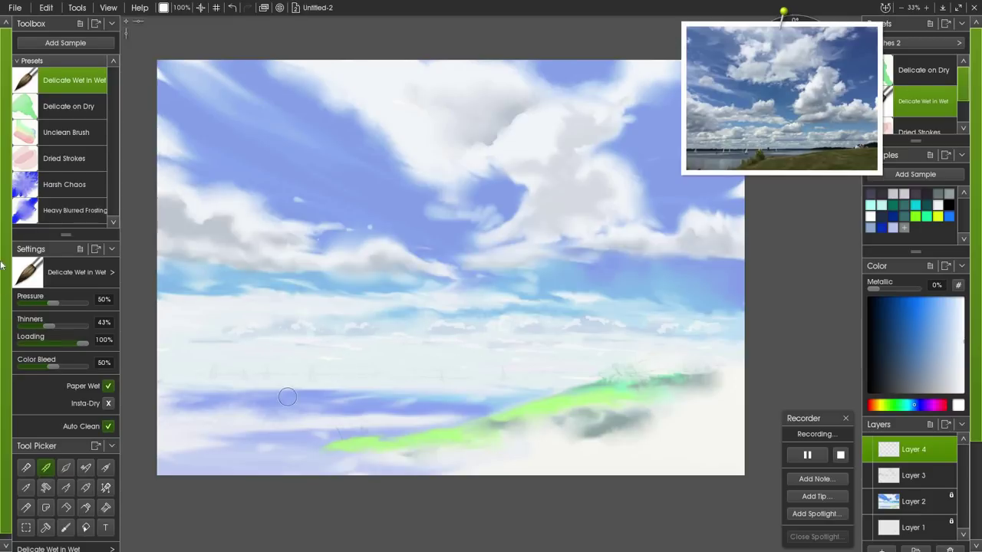
left_click(27, 188)
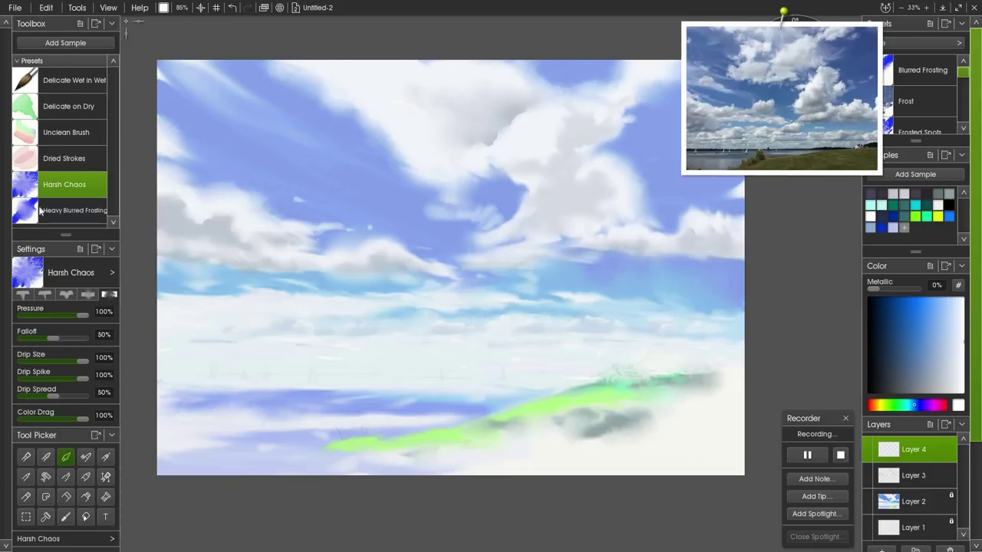
Paint white highlights along the upper right lobe of the central cloud with Delicate Wet in Wet and blend them with Harsh Chaos.
left_click(50, 78)
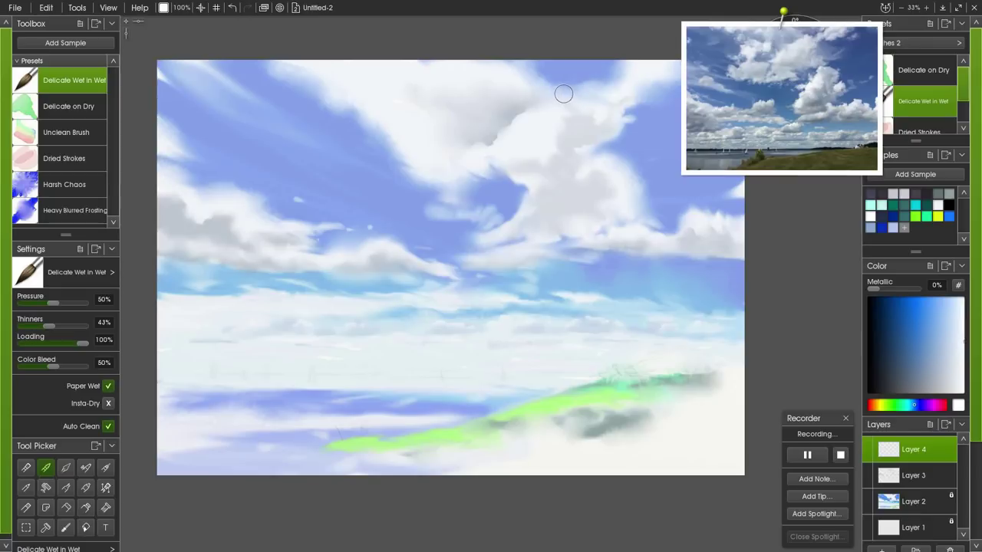
mouse_move(577, 92)
left_mouse_down()
mouse_move(603, 88)
mouse_move(595, 88)
mouse_move(612, 99)
mouse_move(582, 104)
left_mouse_up()
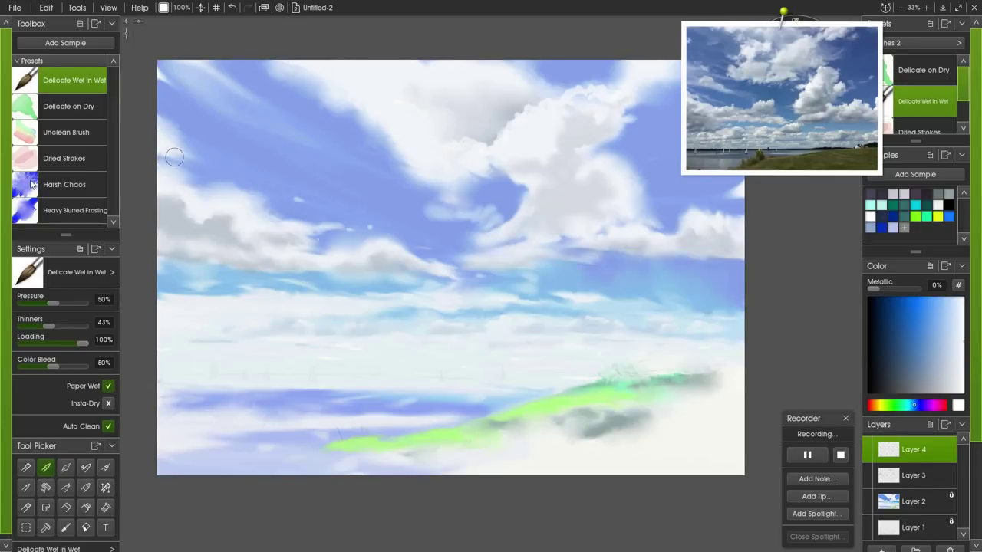
left_click(84, 188)
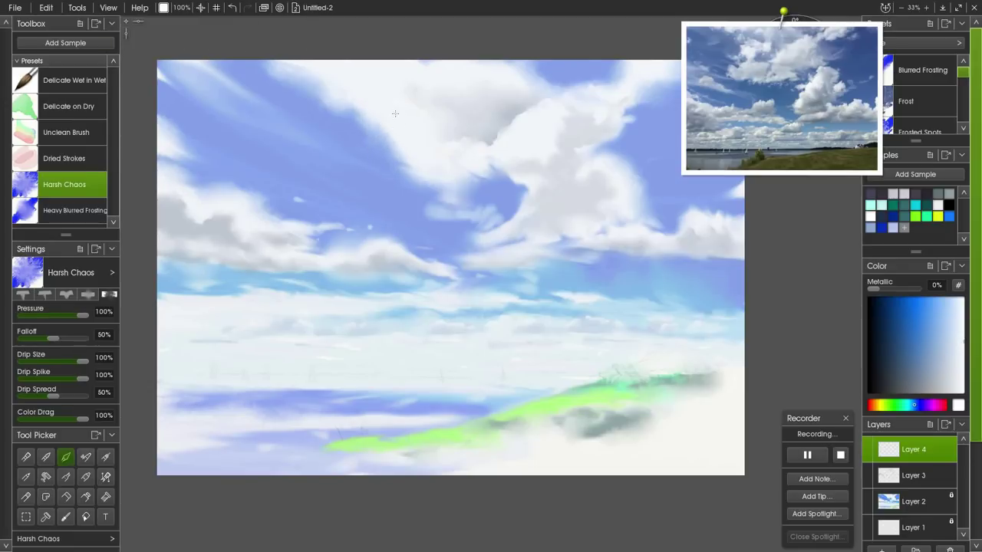
Extend a white wisp from the central cloud's left edge into the blue sky with Delicate Wet in Wet and soften it with Harsh Chaos.
left_click(48, 79)
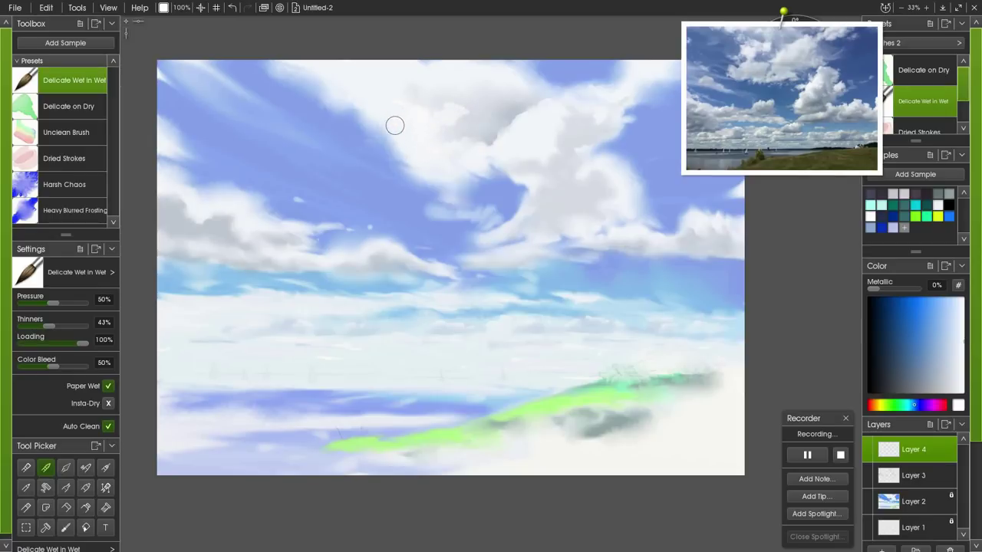
mouse_move(391, 125)
left_mouse_down()
mouse_move(359, 147)
mouse_move(333, 135)
mouse_move(316, 141)
left_mouse_up()
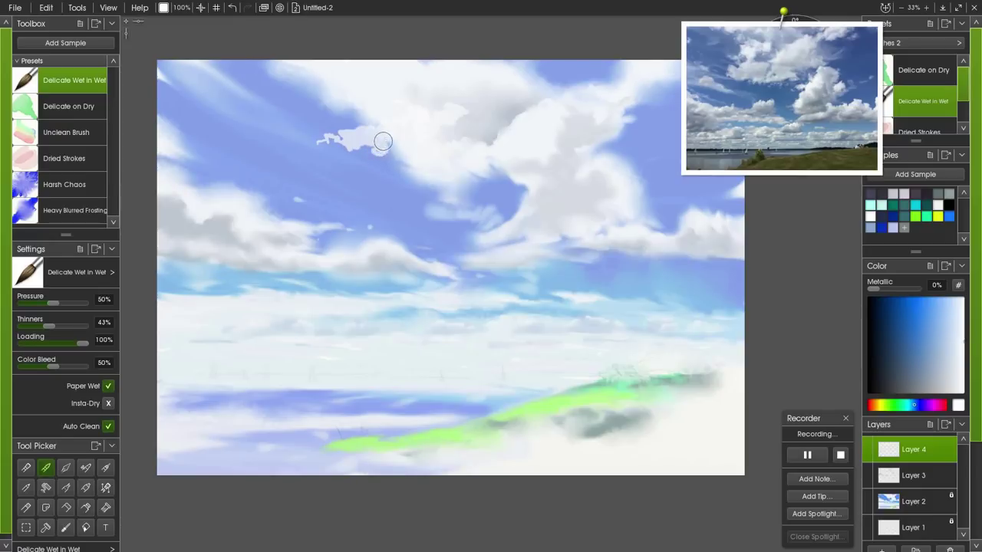
left_click(29, 187)
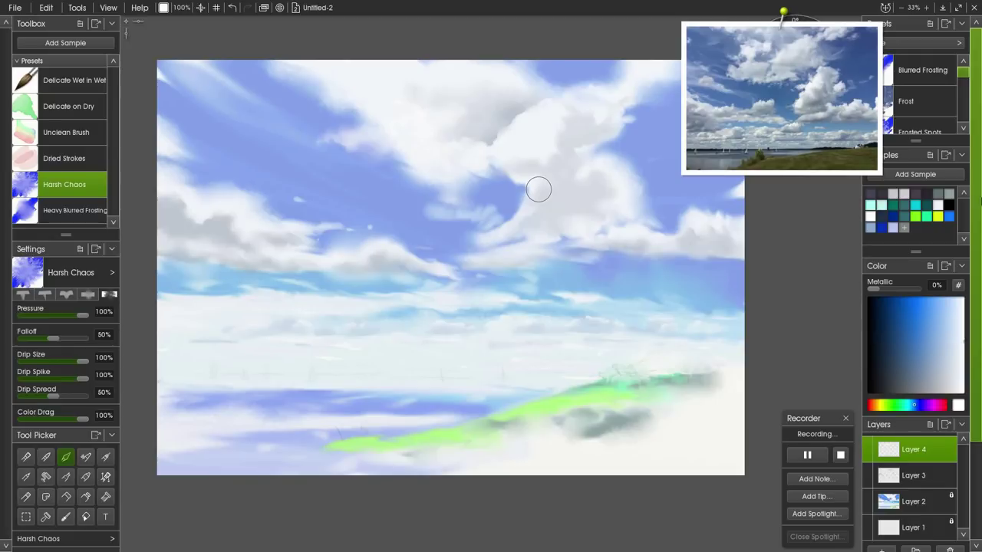
Choose a bright blue, adjust it by sampling the sky's saturation, and test it with Delicate Wet in Wet on the central cloud's left edge.
left_click(914, 303)
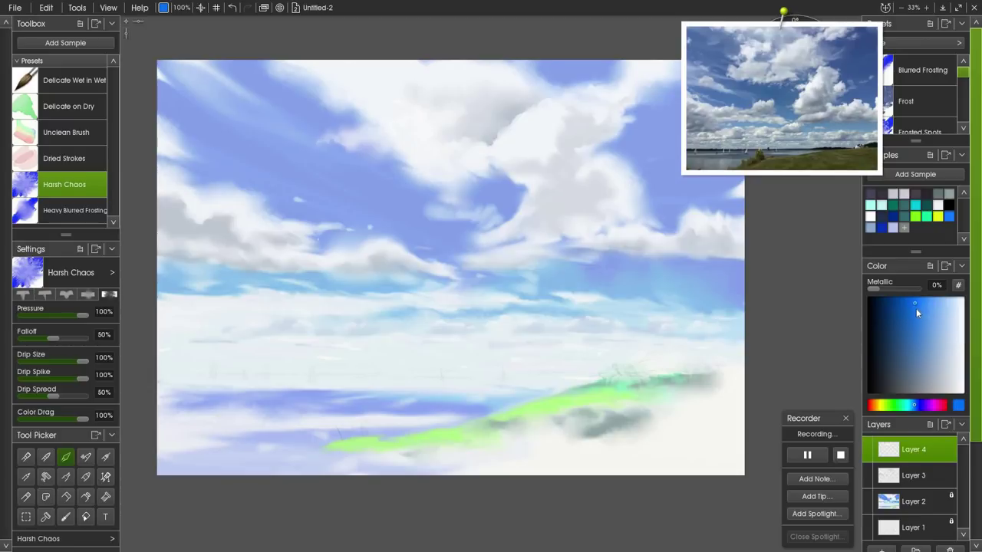
left_click(38, 82)
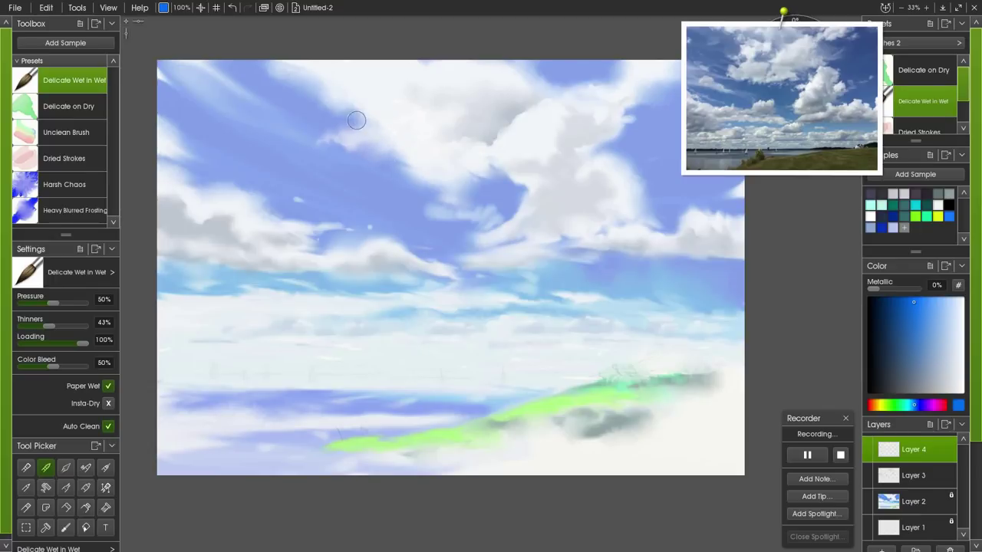
left_click_drag(355, 120, 367, 118)
key("ctrl+z")
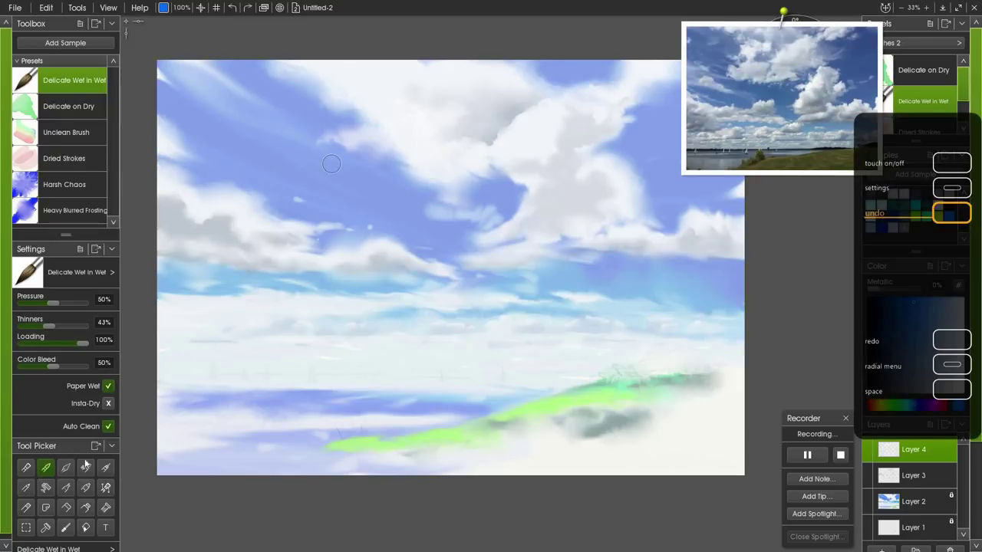
left_click(65, 528)
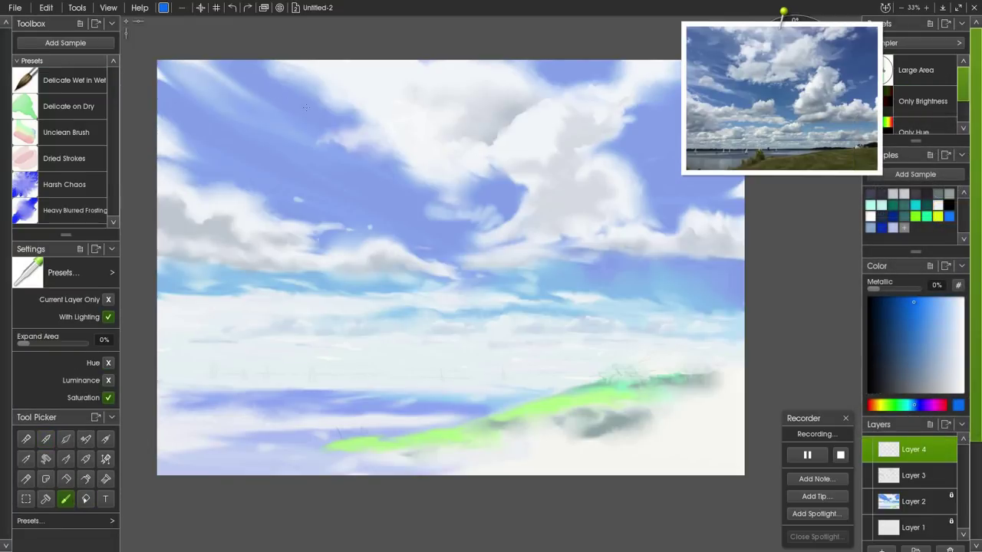
left_click(36, 86)
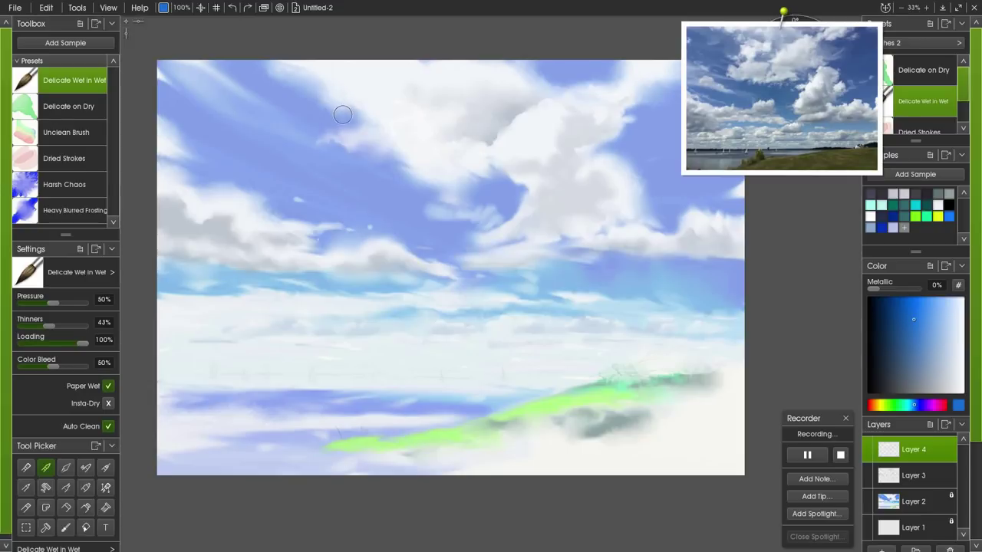
left_click_drag(369, 117, 366, 116)
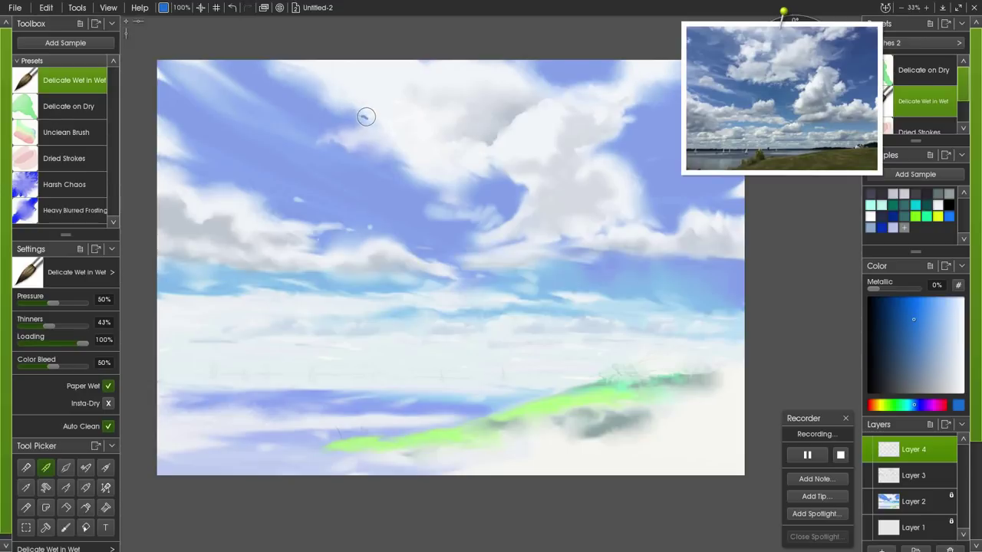
Set Thinners to 82%, paint faint blue shadows on the central cloud's left edge, and blend them with Harsh Chaos.
left_click(73, 327)
mouse_move(368, 110)
left_mouse_down()
mouse_move(353, 116)
mouse_move(361, 116)
left_mouse_up()
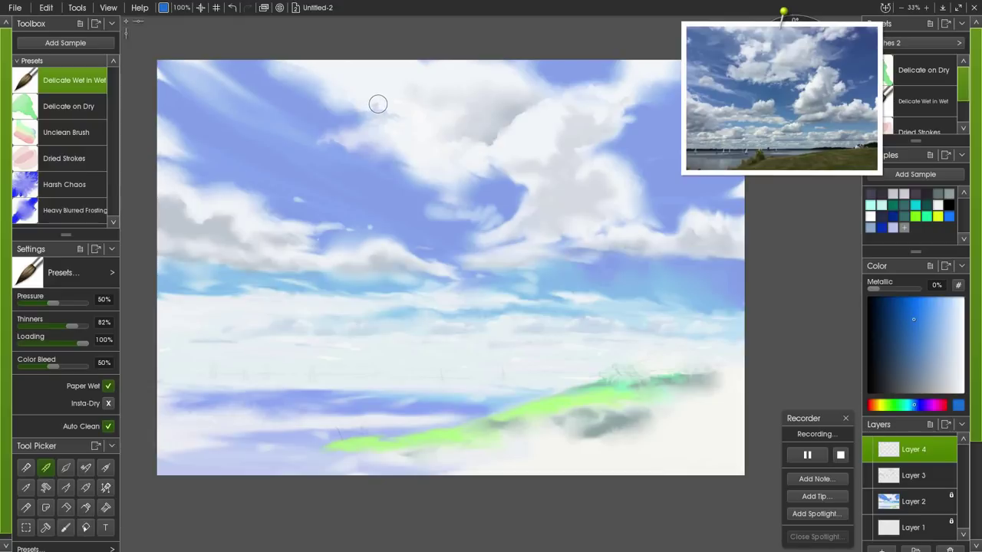
mouse_move(379, 100)
left_mouse_down()
mouse_move(351, 105)
mouse_move(356, 118)
left_mouse_up()
left_click(43, 190)
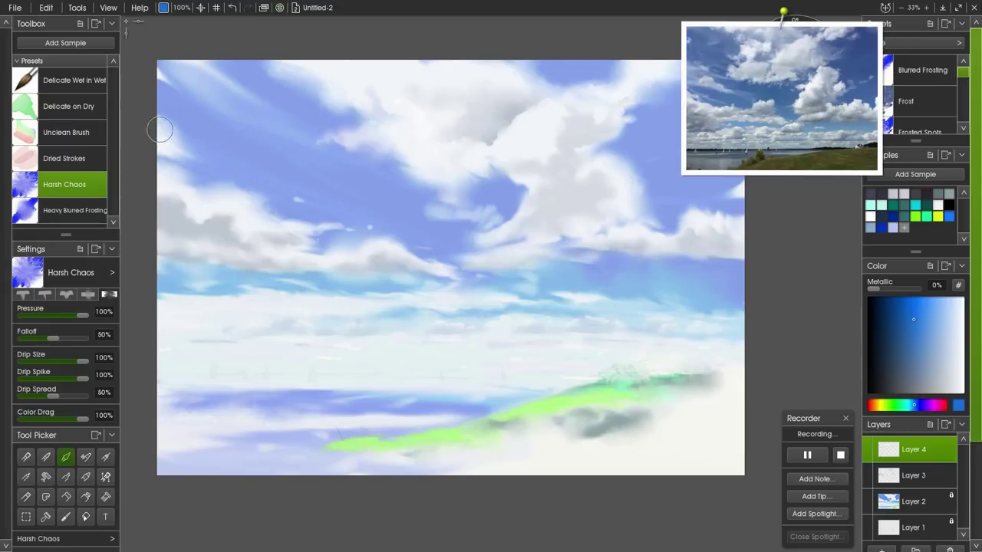
Paint blue-grey shadows through the left-hand clouds using Delicate Wet in Wet with Thinners at 79%, and blend them with Harsh Chaos.
left_click(29, 84)
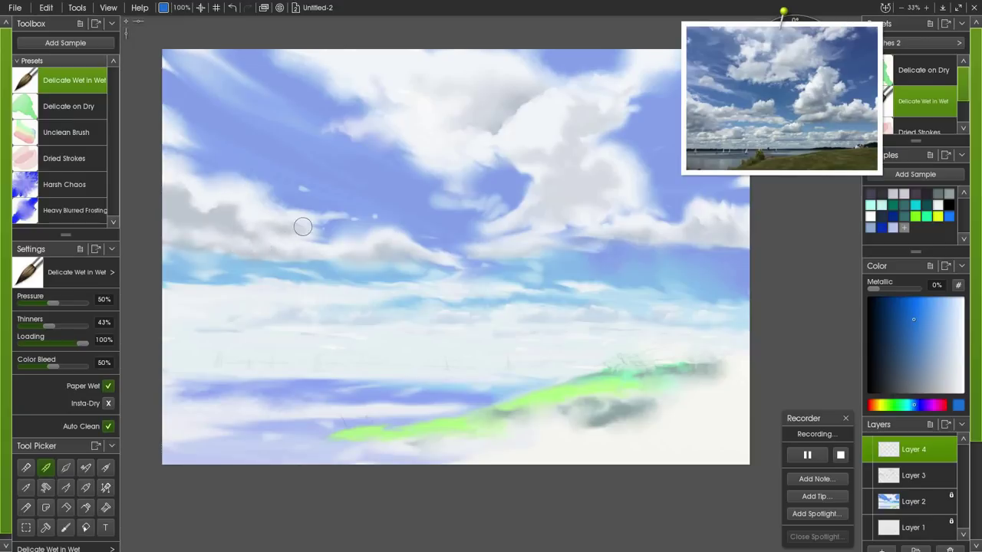
left_click(299, 226)
left_click(69, 326)
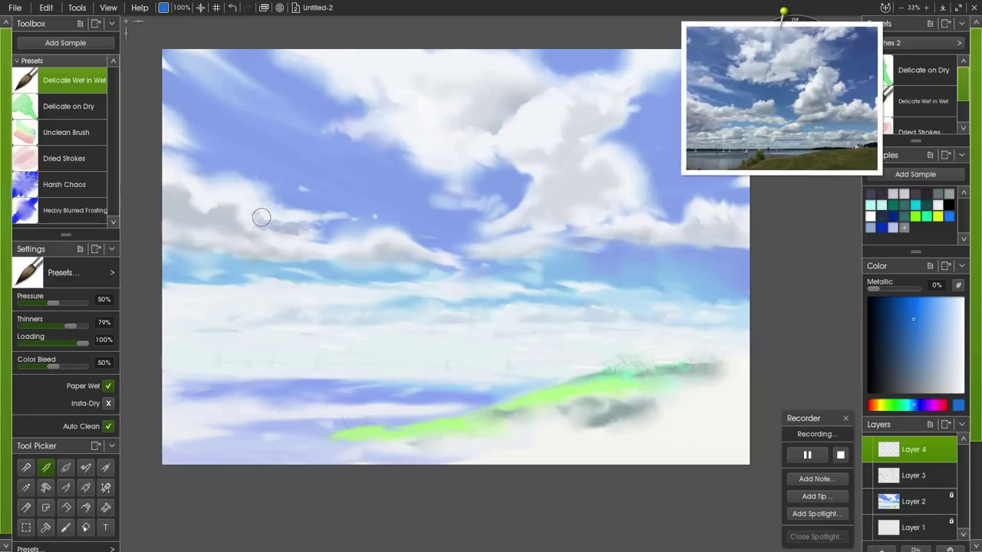
mouse_move(254, 228)
left_mouse_down()
mouse_move(237, 228)
mouse_move(259, 228)
mouse_move(248, 233)
left_mouse_up()
mouse_move(176, 220)
left_mouse_down()
mouse_move(198, 202)
mouse_move(197, 215)
mouse_move(219, 217)
mouse_move(178, 206)
mouse_move(170, 221)
mouse_move(256, 233)
mouse_move(143, 244)
mouse_move(173, 236)
mouse_move(222, 253)
left_mouse_up()
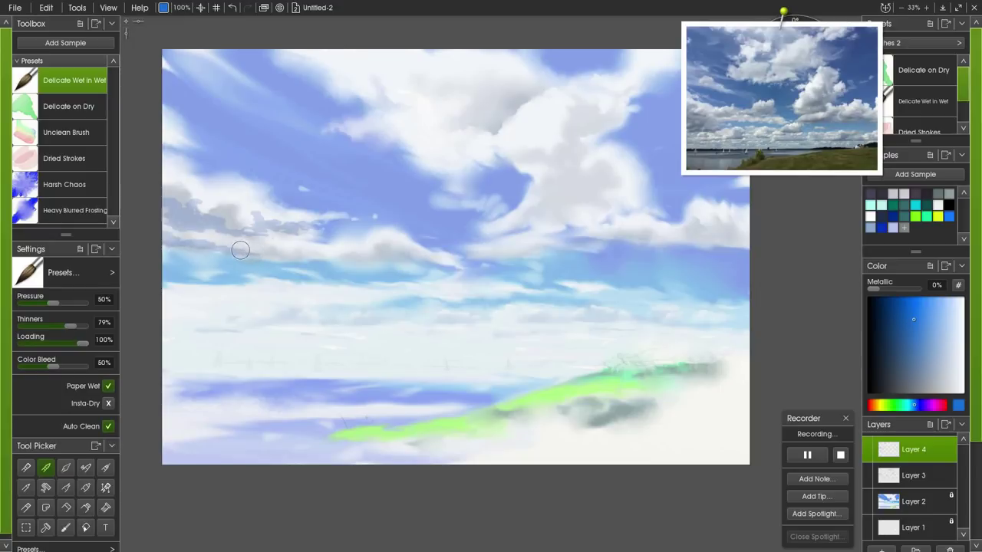
left_click(27, 189)
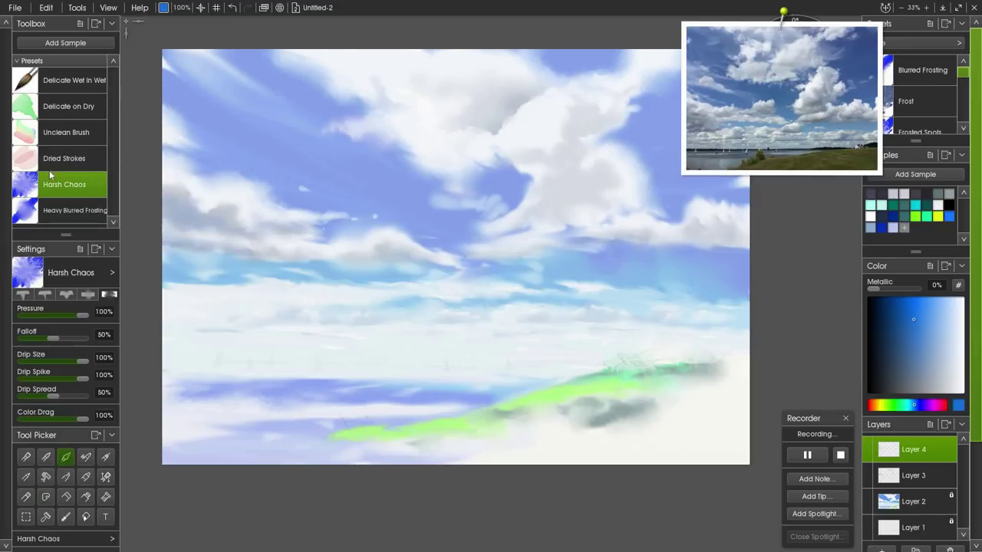
Paint a blue-grey shadow down the central cloud's right-hand mass using Delicate Wet in Wet with Thinners at 82%, and blend it with Harsh Chaos.
key("w")
left_click(72, 322)
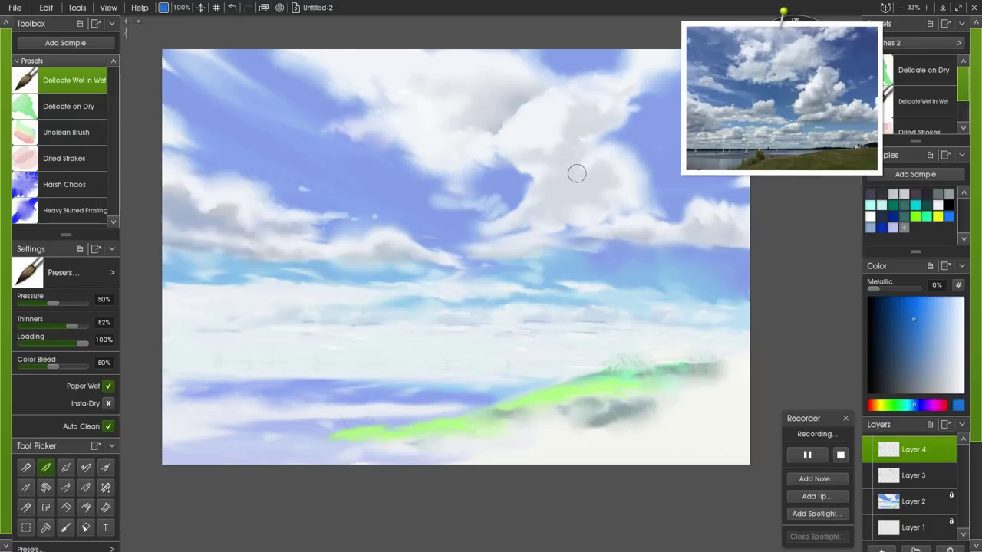
mouse_move(575, 166)
left_mouse_down()
mouse_move(599, 180)
mouse_move(609, 173)
mouse_move(591, 184)
mouse_move(612, 187)
mouse_move(567, 205)
mouse_move(590, 203)
mouse_move(595, 189)
mouse_move(634, 193)
mouse_move(608, 207)
mouse_move(586, 208)
mouse_move(601, 200)
mouse_move(587, 198)
mouse_move(550, 209)
mouse_move(597, 189)
mouse_move(526, 215)
mouse_move(592, 199)
mouse_move(576, 145)
left_mouse_up()
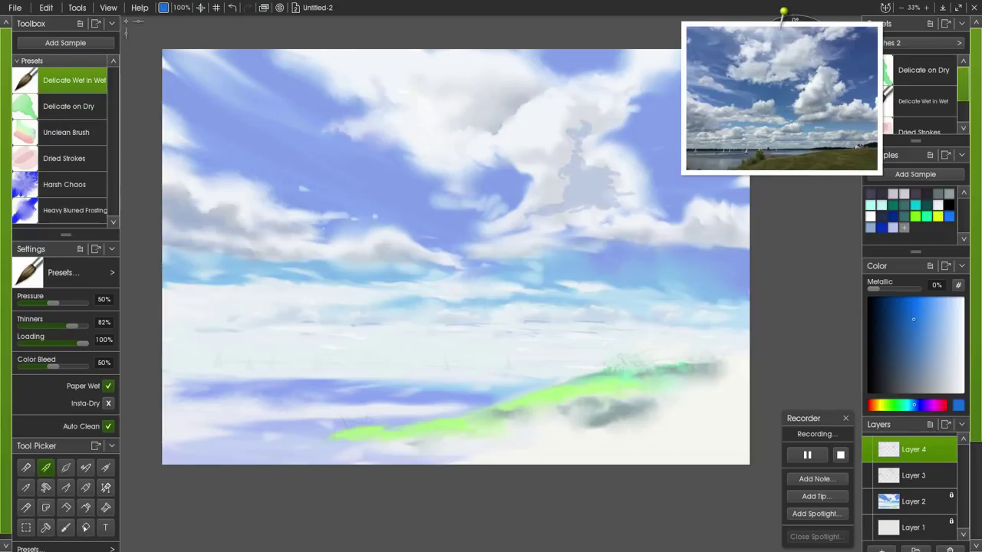
left_click(101, 185)
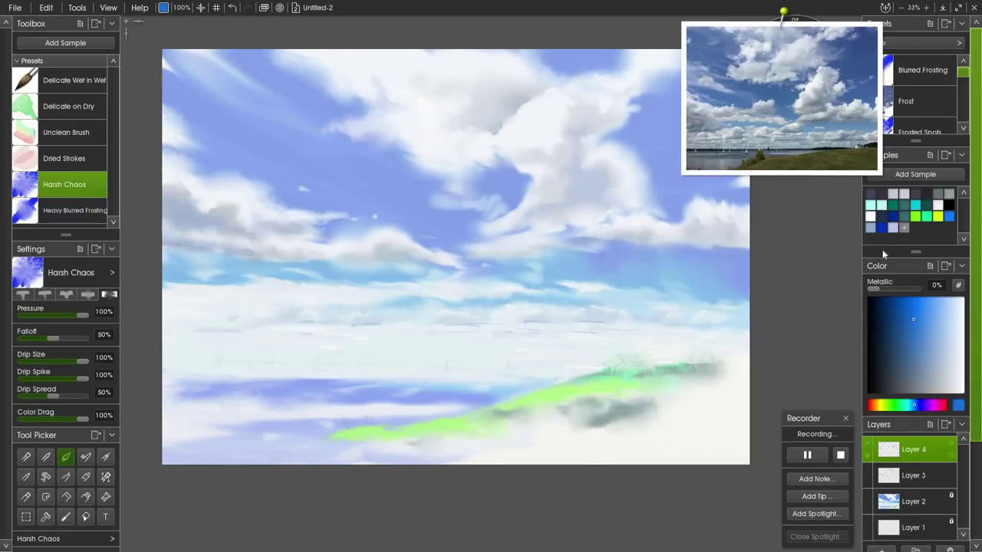
Touch up the central cloud's right-hand mass with white using Delicate Wet in Wet, and blend it with Harsh Chaos.
left_click(870, 218)
left_click(26, 80)
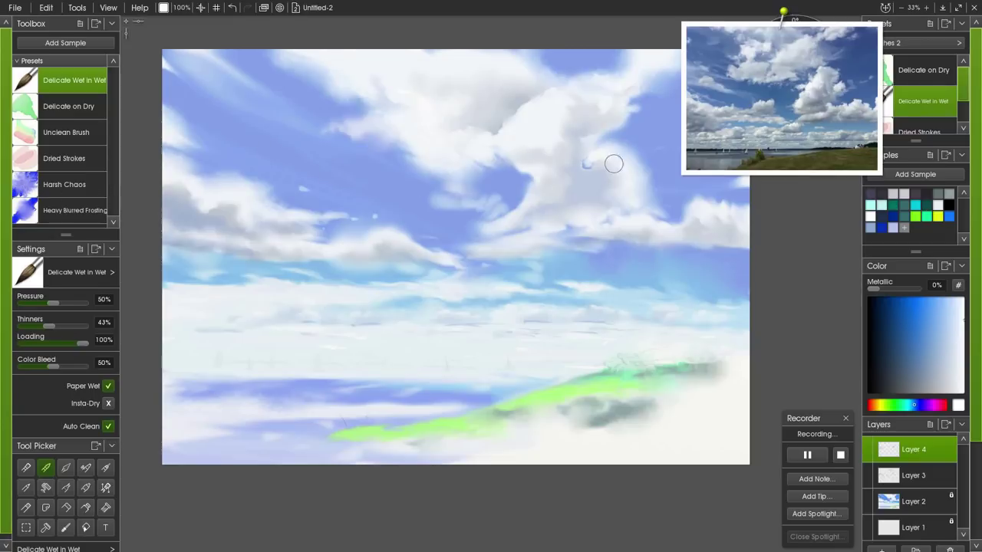
left_click(23, 185)
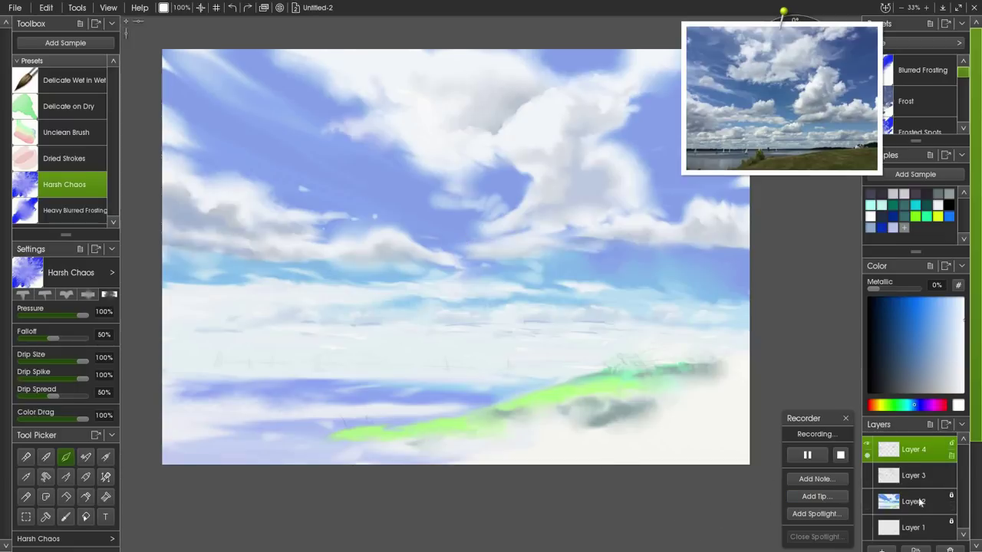
Merge Layer 4 down into Layer 3 and add a new empty layer on top.
left_click(952, 456)
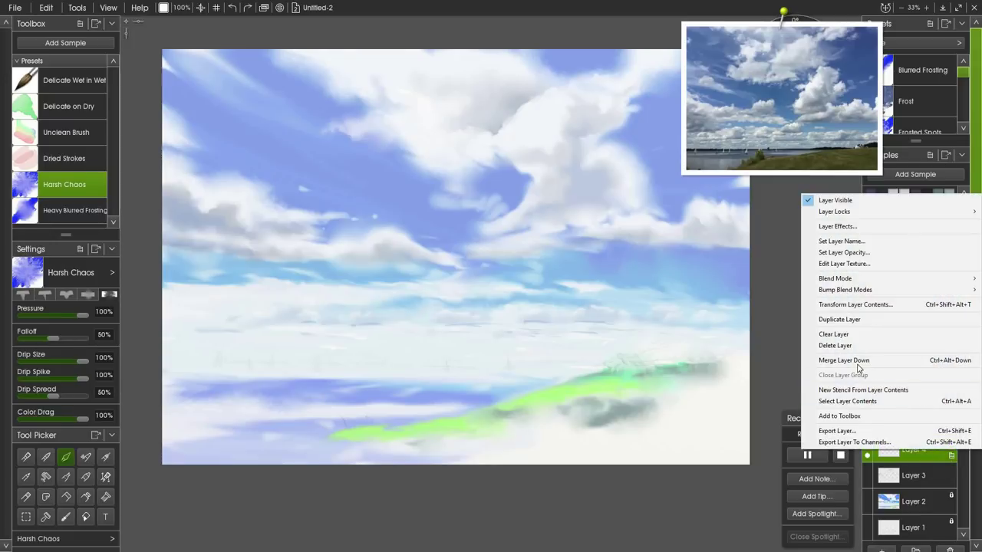
left_click(858, 363)
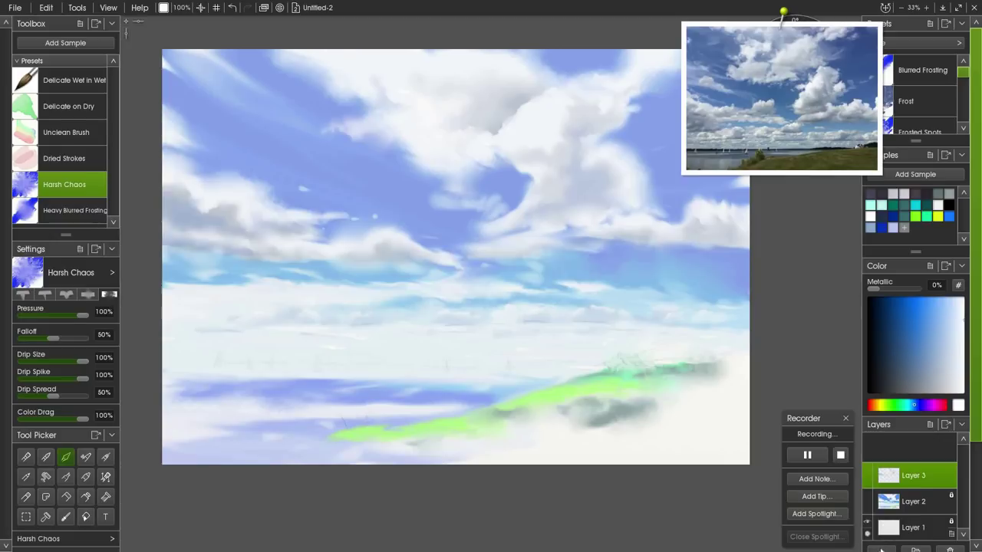
left_click(881, 550)
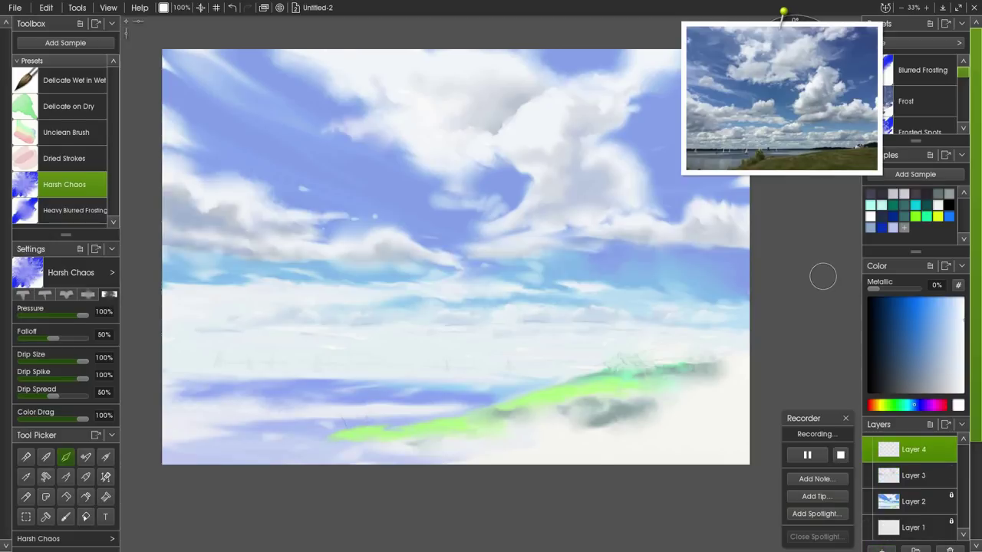
Paint a dark grey clump of distant trees above the grassy shore and a thin shoreline beside it using Delicate Wet in Wet.
mouse_move(829, 158)
left_click(872, 197)
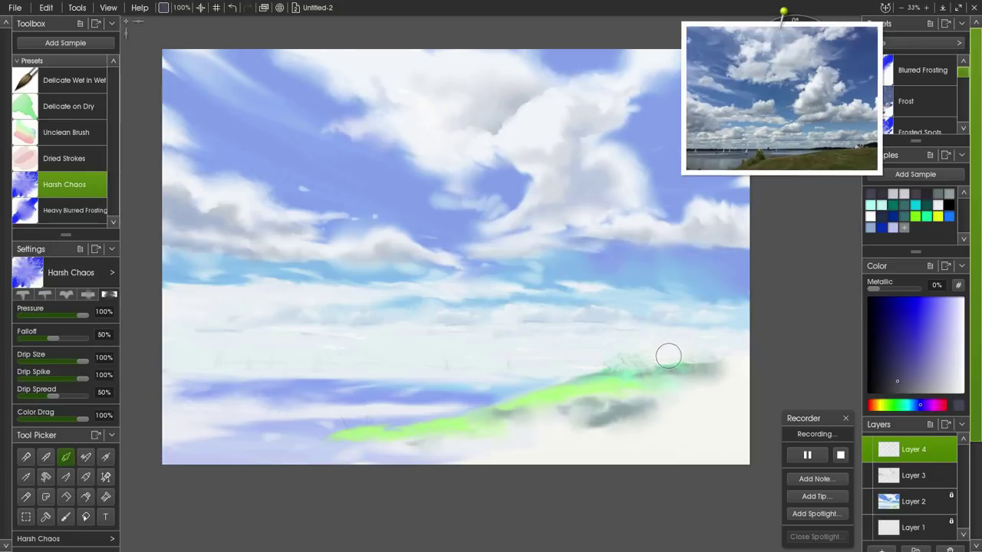
left_click(31, 91)
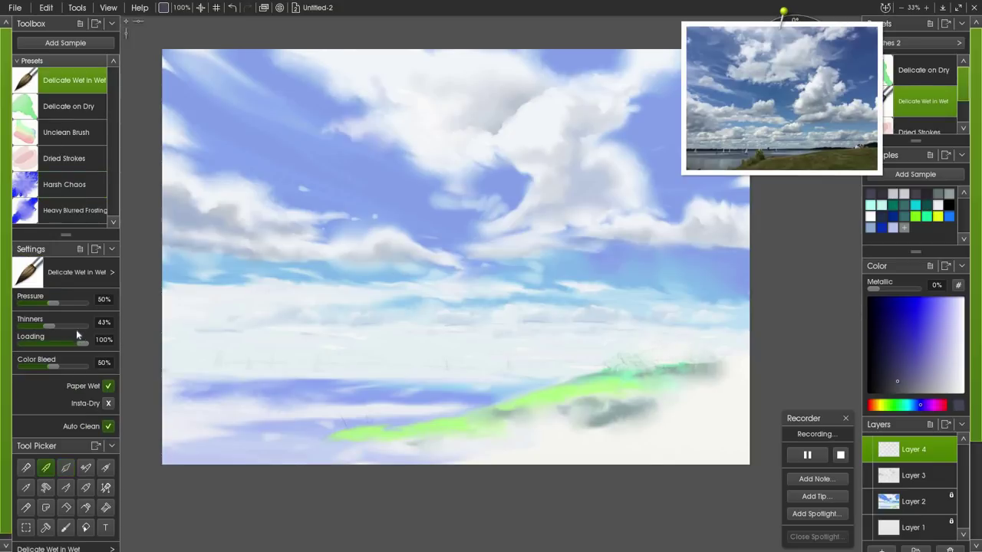
left_click_drag(56, 326, 66, 322)
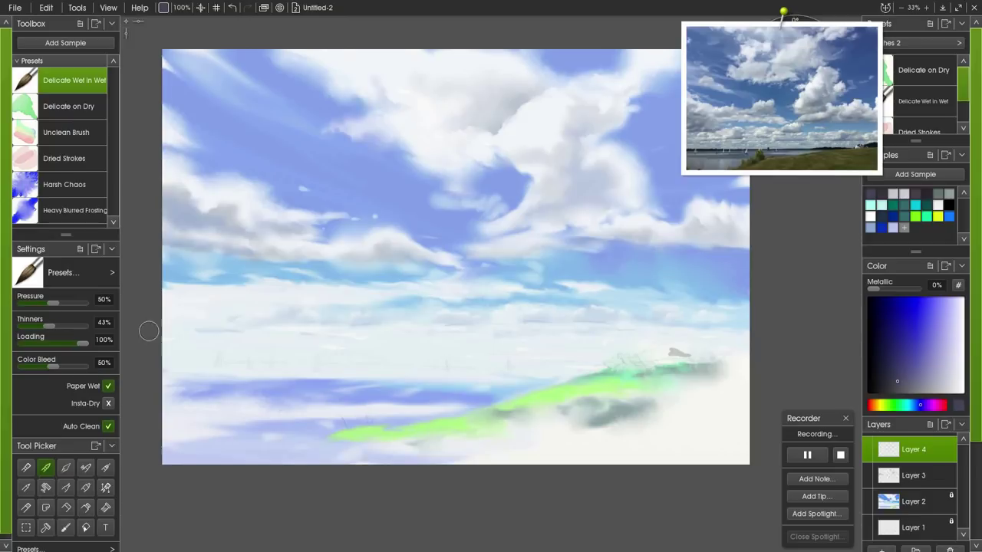
mouse_move(677, 354)
left_mouse_down()
mouse_move(700, 357)
mouse_move(644, 355)
mouse_move(717, 359)
mouse_move(647, 359)
left_mouse_up()
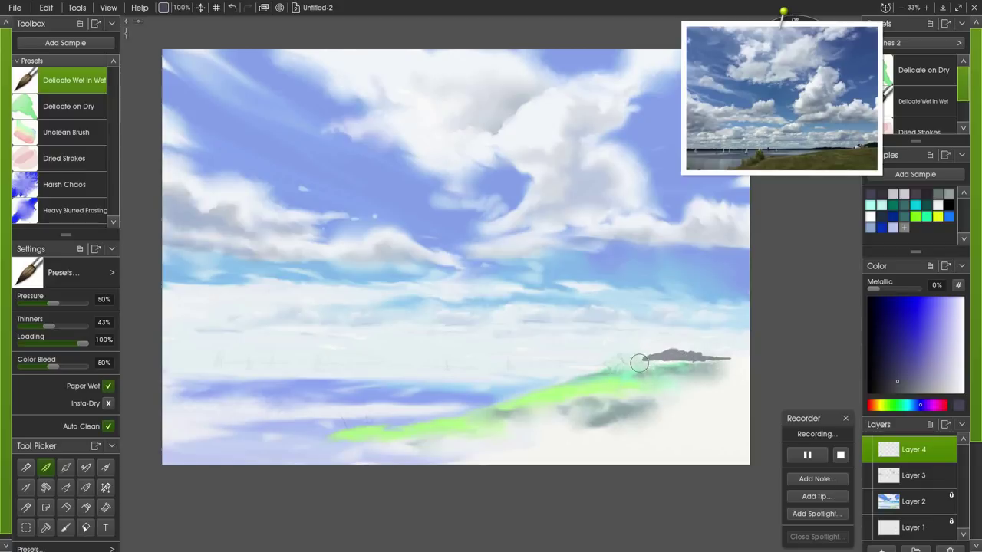
left_click_drag(600, 363, 543, 362)
Rotate the canvas to about 91° at 20% zoom and extend the dark grey treeline along the horizon toward the painting's left edge.
mouse_move(767, 59)
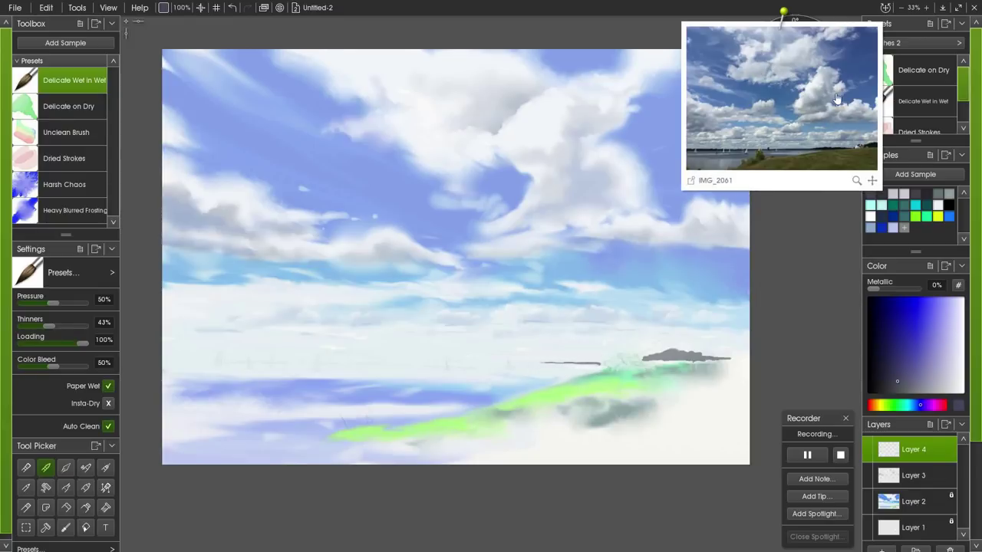
mouse_move(803, 50)
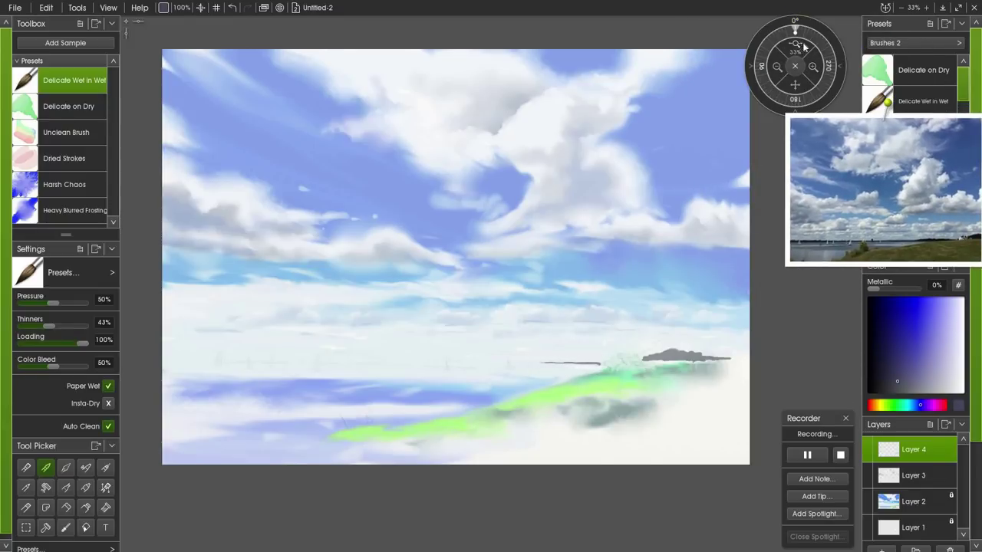
left_click_drag(812, 51, 841, 79)
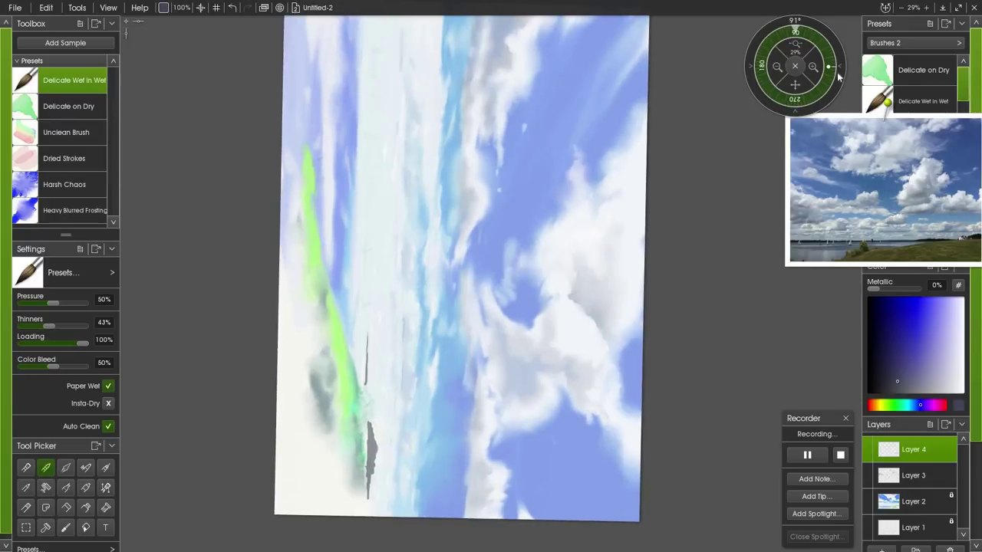
left_click_drag(791, 49, 798, 46)
left_click(813, 66)
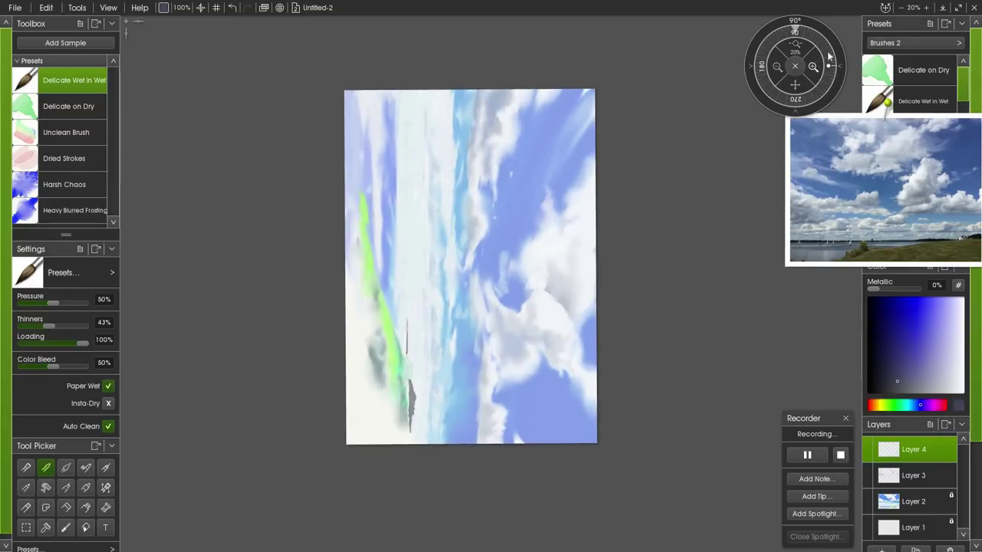
left_click_drag(828, 60, 830, 66)
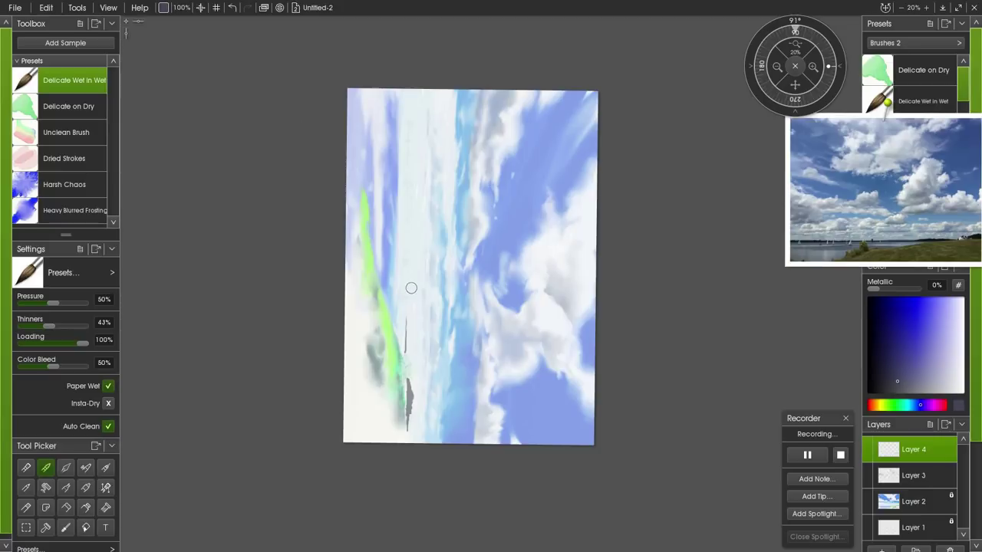
left_click_drag(409, 281, 405, 290)
mouse_move(406, 234)
left_mouse_down()
mouse_move(407, 281)
mouse_move(406, 263)
left_mouse_up()
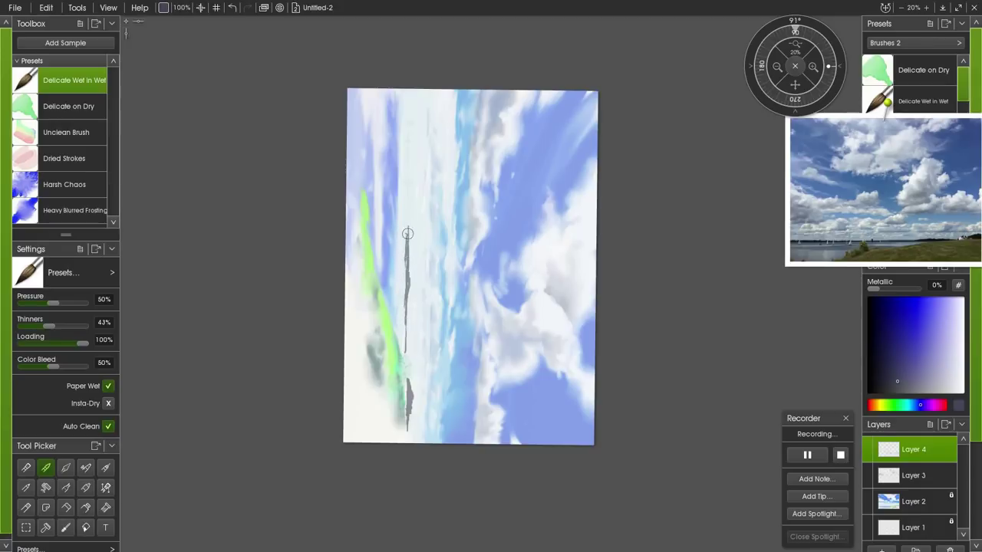
left_click_drag(407, 179, 406, 231)
left_click_drag(408, 144, 408, 181)
left_click_drag(411, 124, 409, 159)
left_click_drag(412, 108, 410, 134)
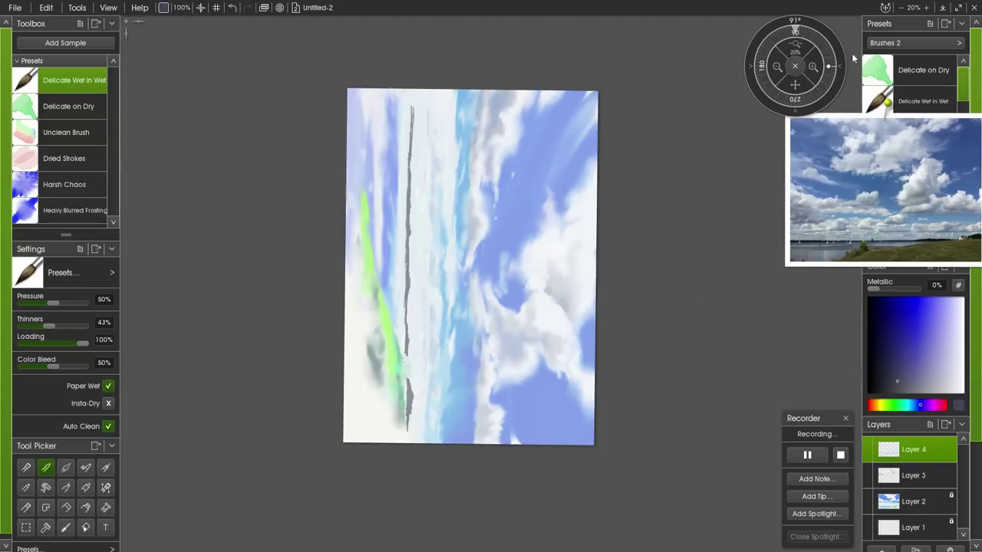
Return the canvas rotation to 0°, touch up the treeline with dark teal, and soften it with Harsh Chaos at 52% tool size.
left_click_drag(879, 146, 747, 88)
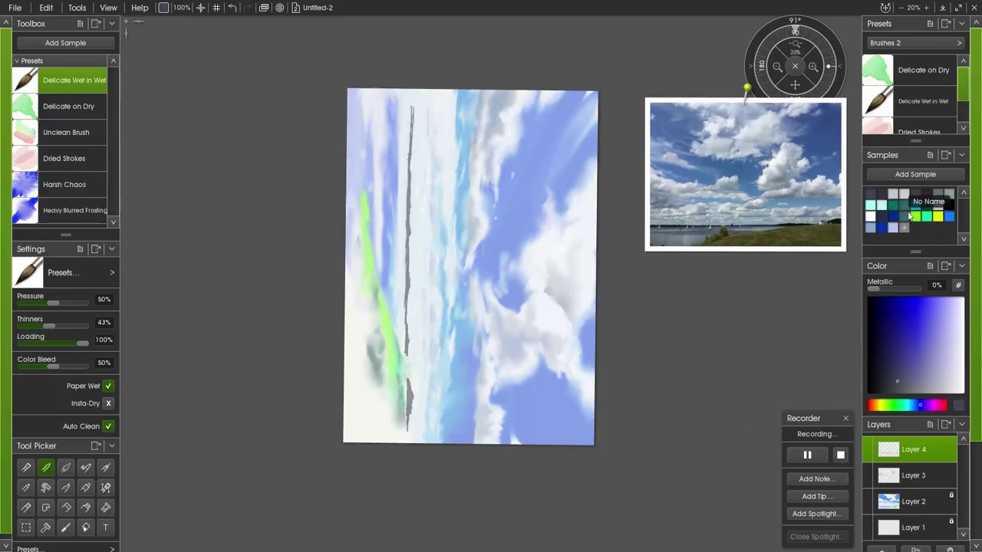
left_click(906, 209)
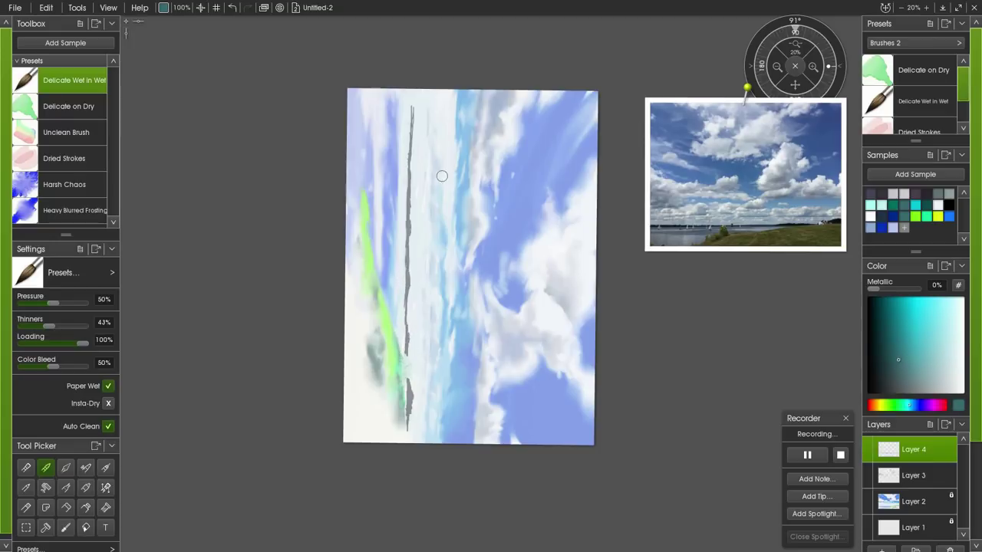
left_click(792, 26)
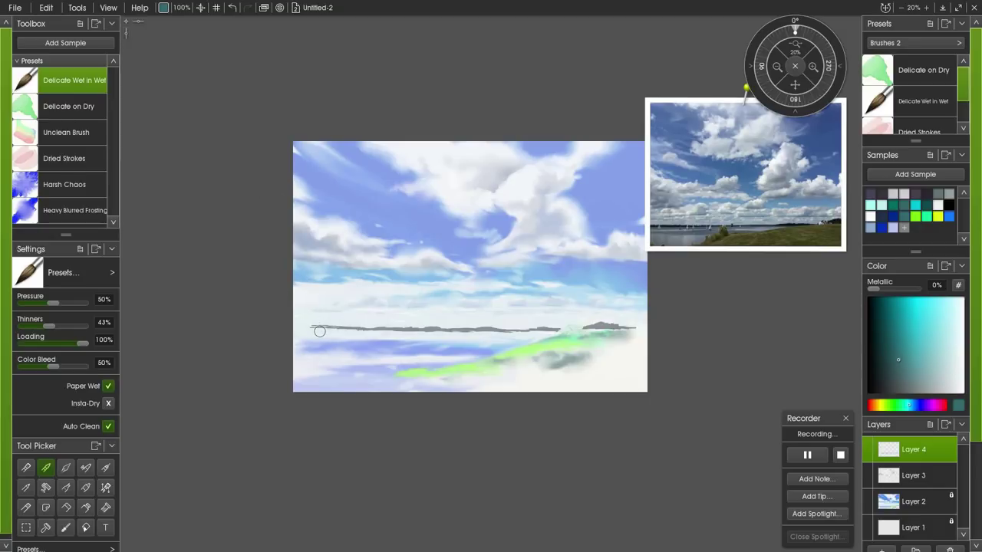
mouse_move(323, 329)
left_mouse_down()
mouse_move(314, 327)
mouse_move(418, 327)
left_mouse_up()
left_click(34, 189)
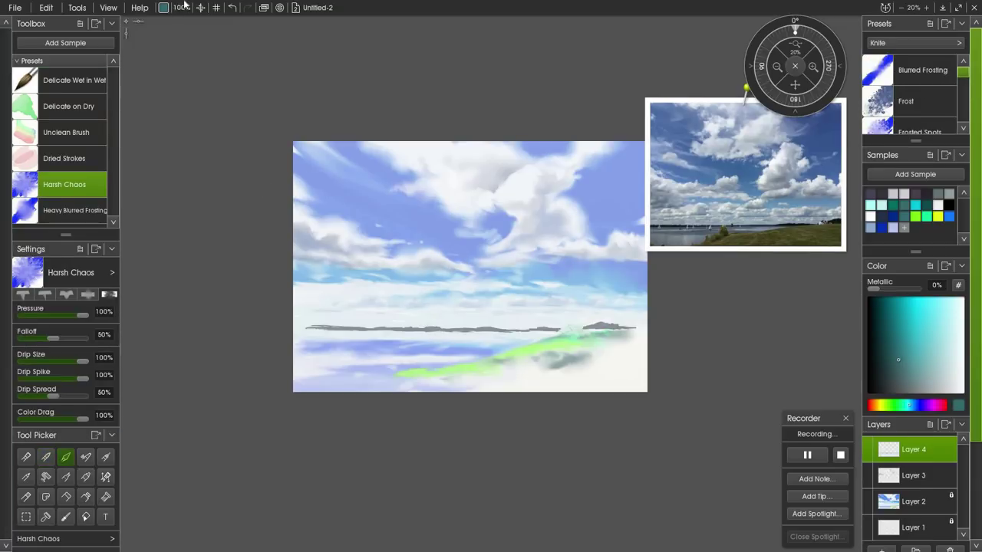
left_click_drag(182, 10, 133, 7)
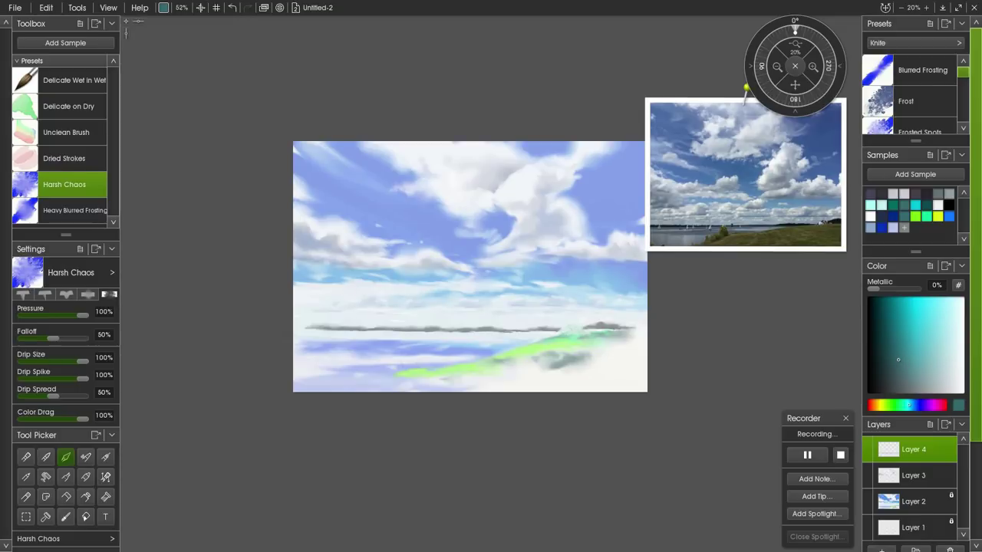
mouse_move(712, 192)
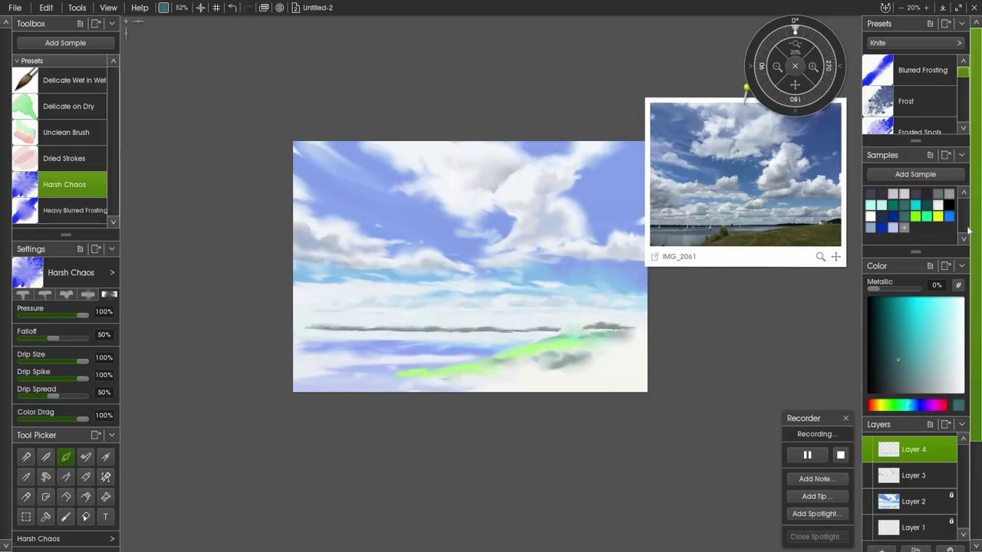
Set the Delicate Wet in Wet tool size to 300% and add a new empty layer beneath Layer 4.
left_click(34, 79)
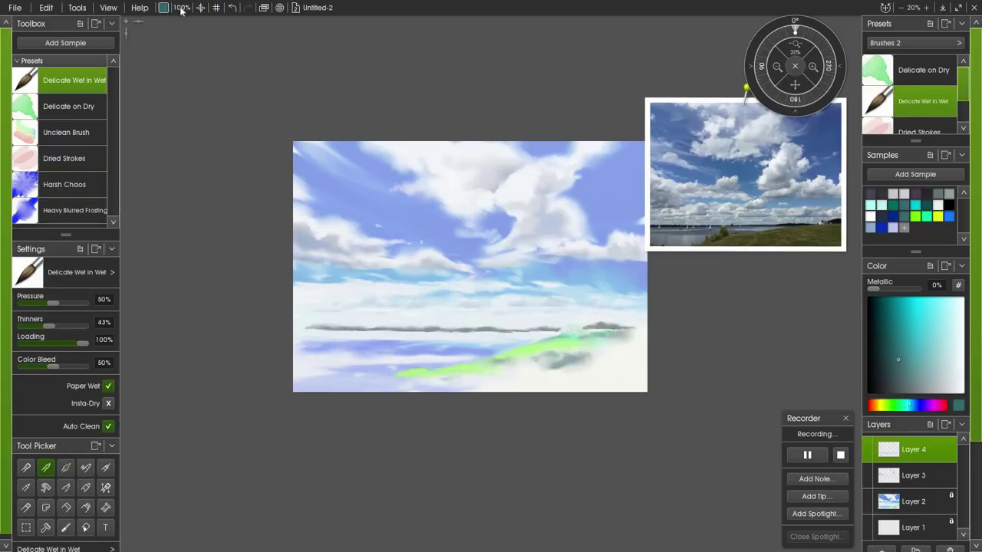
left_click(181, 7)
type("300")
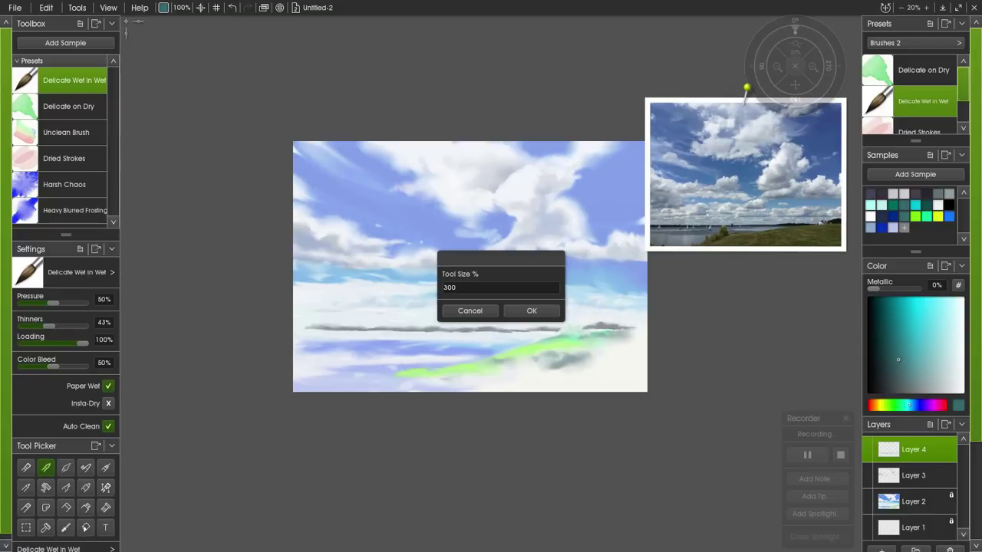
key("Return")
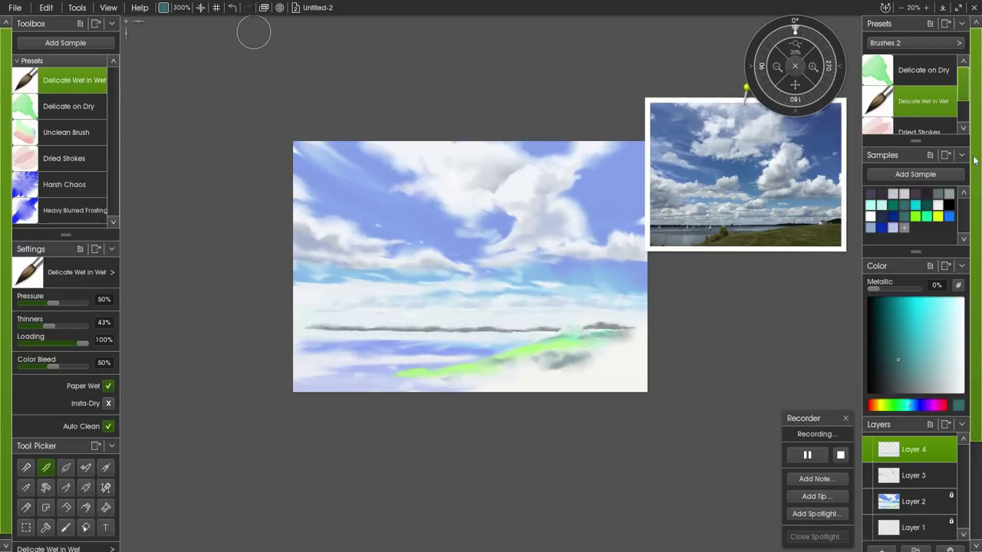
mouse_move(897, 453)
left_click(881, 550)
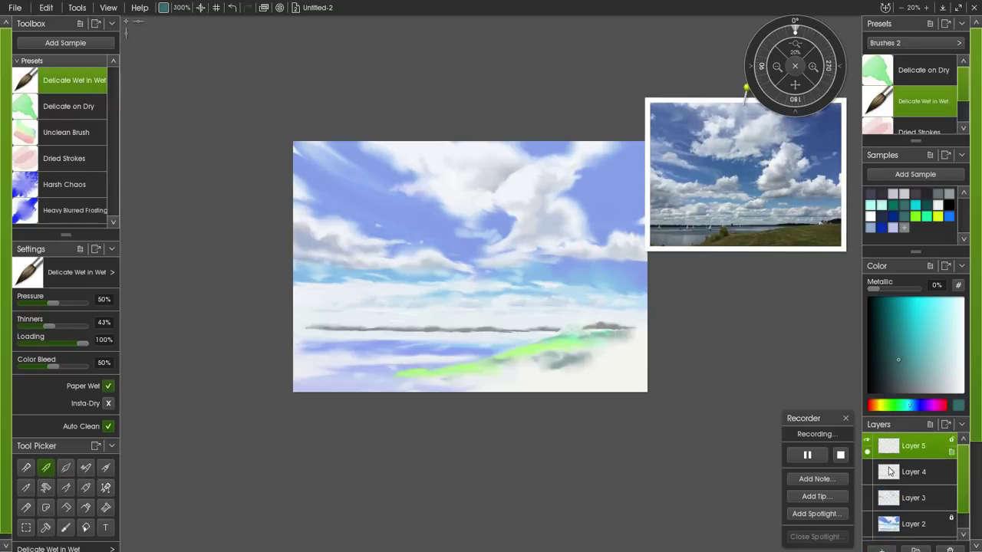
left_click_drag(890, 472, 891, 447)
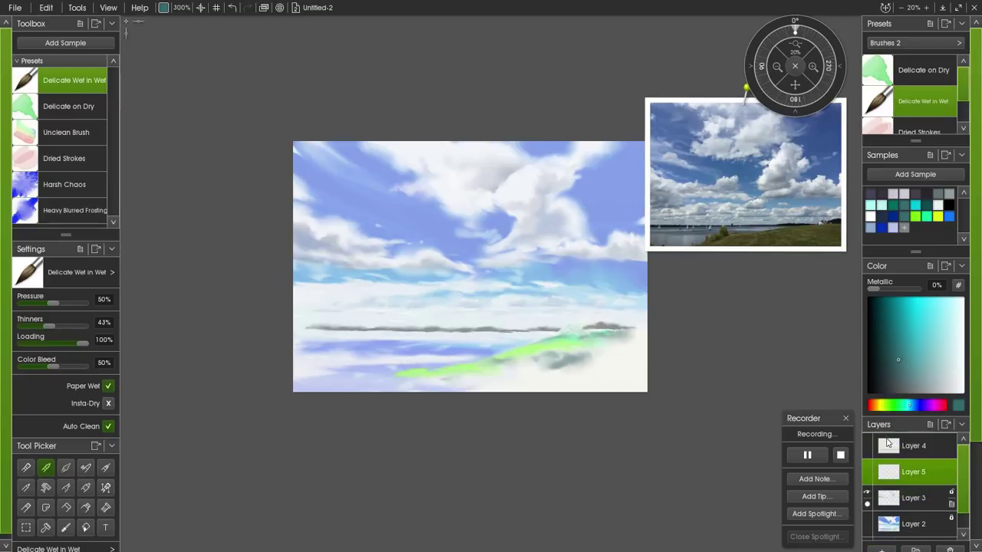
Paint pale grey-blue water below the treeline on Layer 5 using Delicate Wet in Wet, and blend it with Harsh Chaos.
left_click(872, 234)
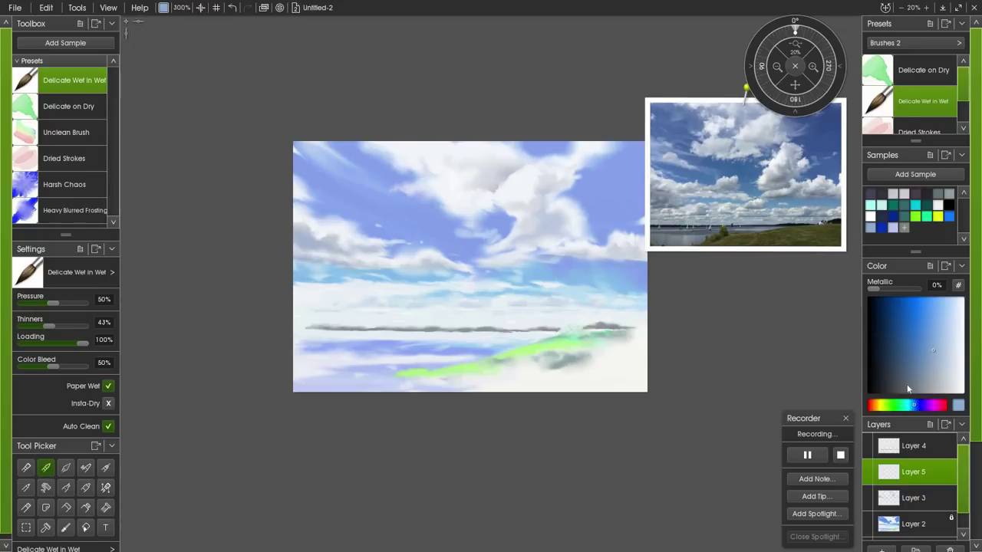
left_click(875, 206)
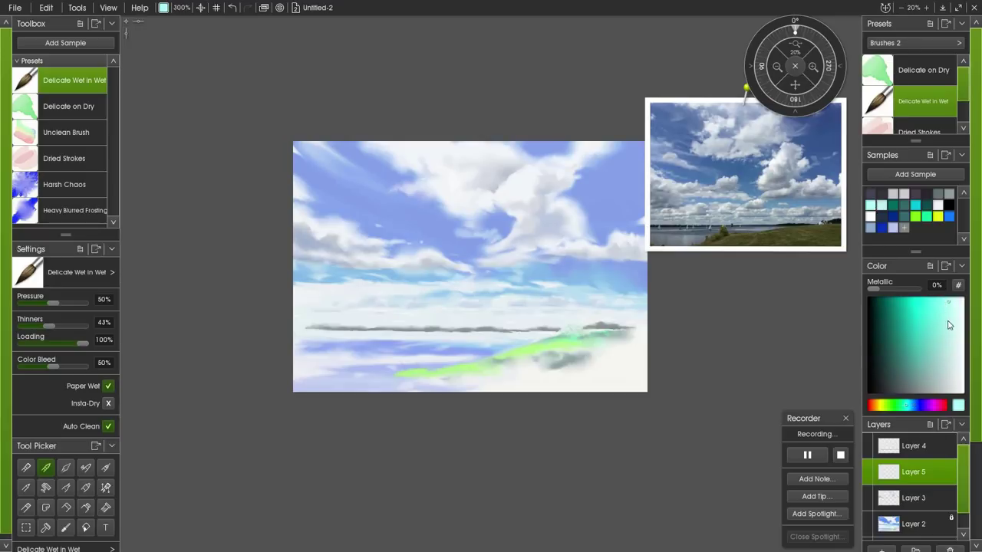
left_click(942, 377)
mouse_move(433, 343)
left_mouse_down()
mouse_move(481, 336)
mouse_move(357, 344)
mouse_move(425, 336)
mouse_move(296, 334)
left_mouse_up()
left_click(945, 365)
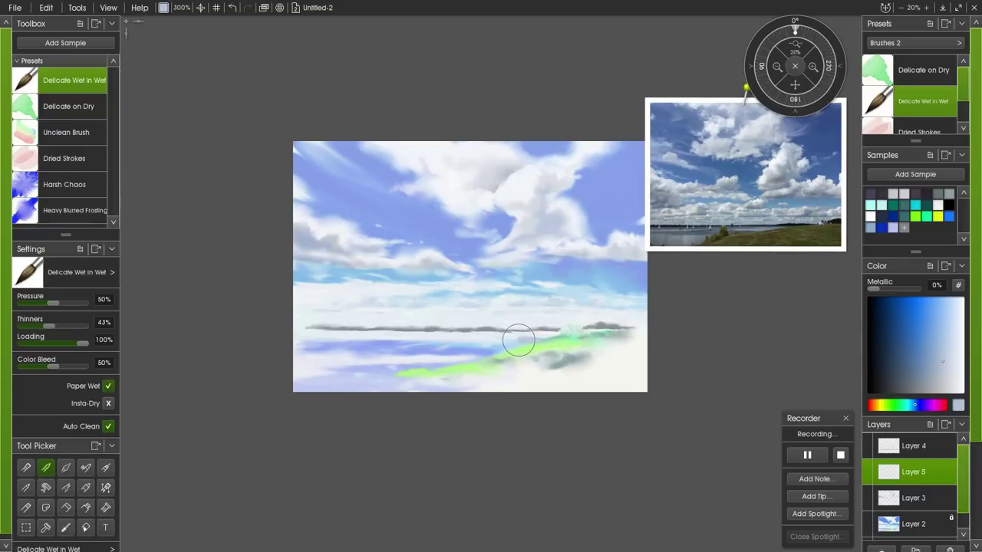
left_click_drag(499, 339, 449, 341)
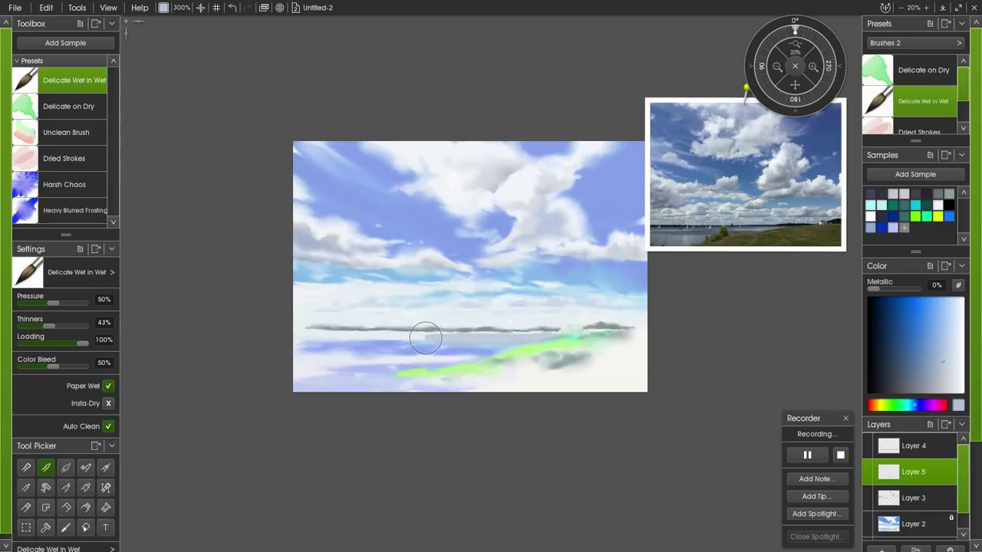
left_click_drag(417, 337, 297, 337)
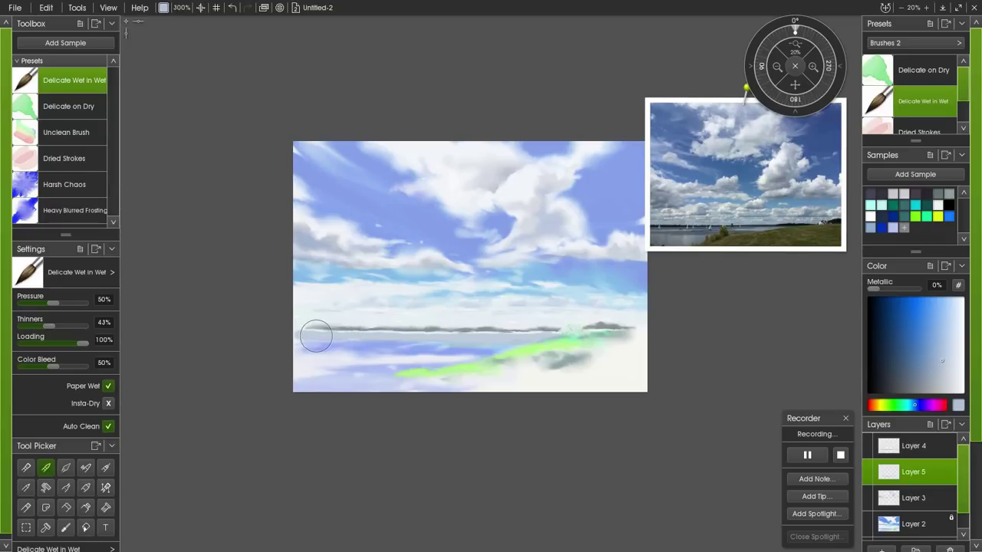
mouse_move(276, 329)
left_mouse_down()
mouse_move(427, 340)
mouse_move(303, 359)
mouse_move(279, 346)
mouse_move(446, 360)
mouse_move(471, 351)
mouse_move(303, 378)
mouse_move(327, 373)
mouse_move(253, 368)
left_mouse_up()
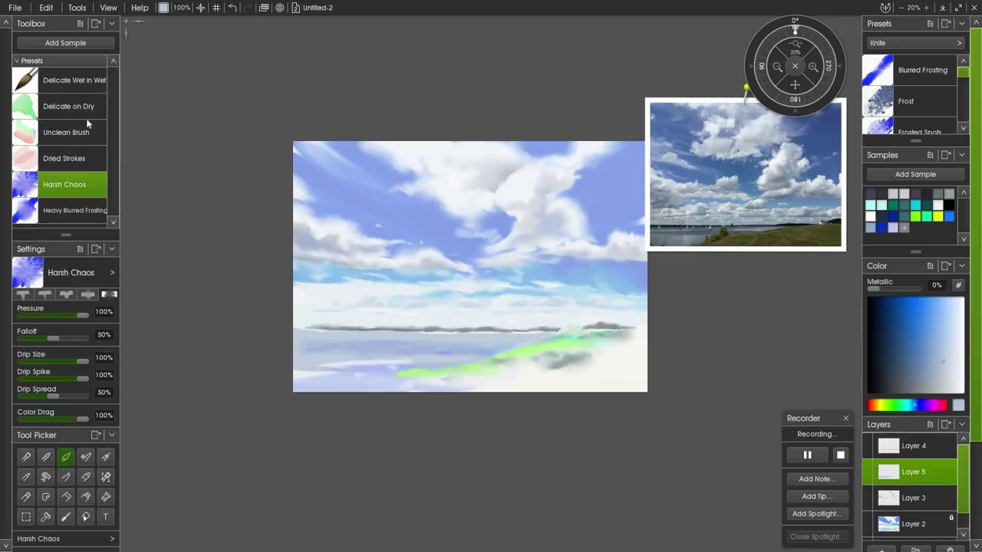
Set Delicate Wet in Wet to white with Pressure and Color Bleed at 100% and Thinners at 0%.
left_click(65, 81)
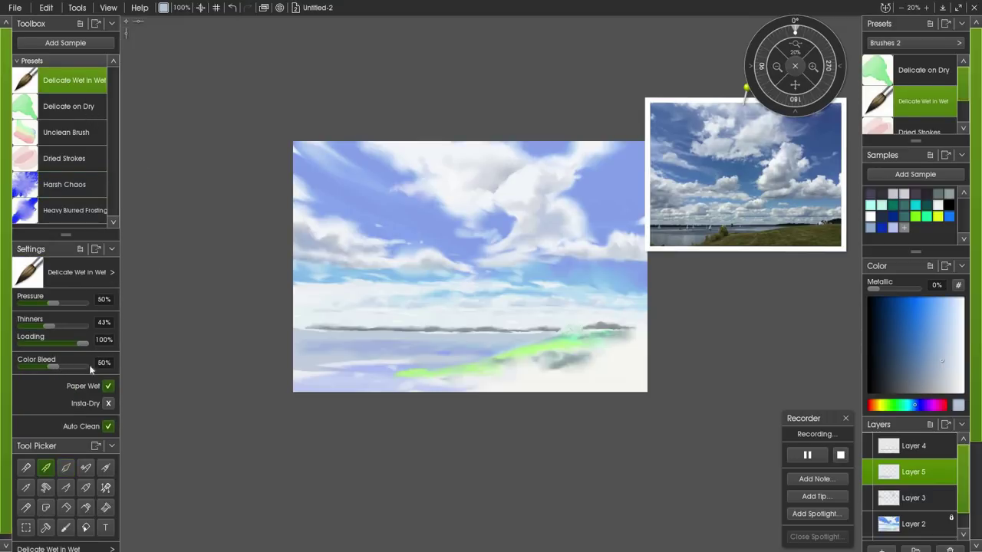
left_click_drag(63, 369, 89, 368)
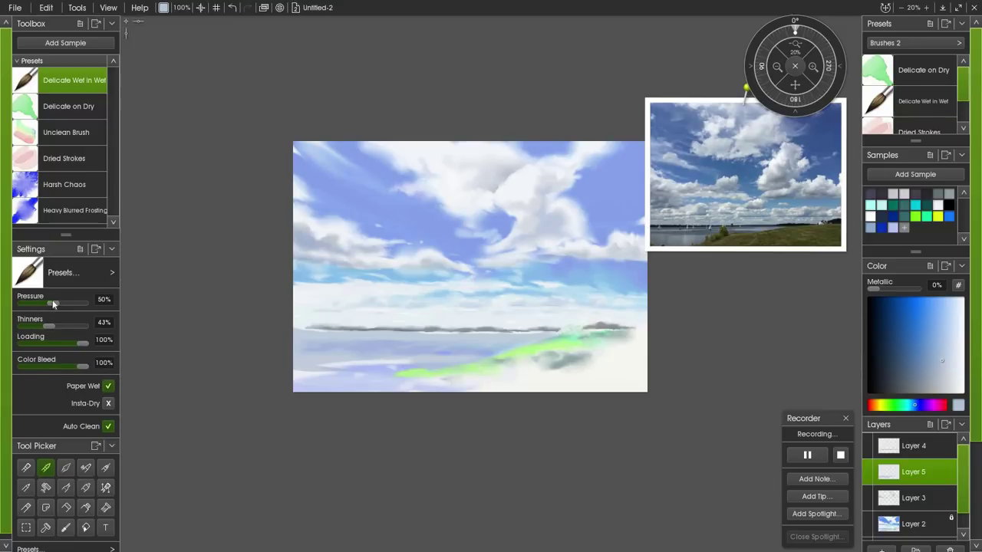
left_click_drag(53, 303, 213, 299)
left_click(962, 300)
left_click_drag(46, 322, 17, 325)
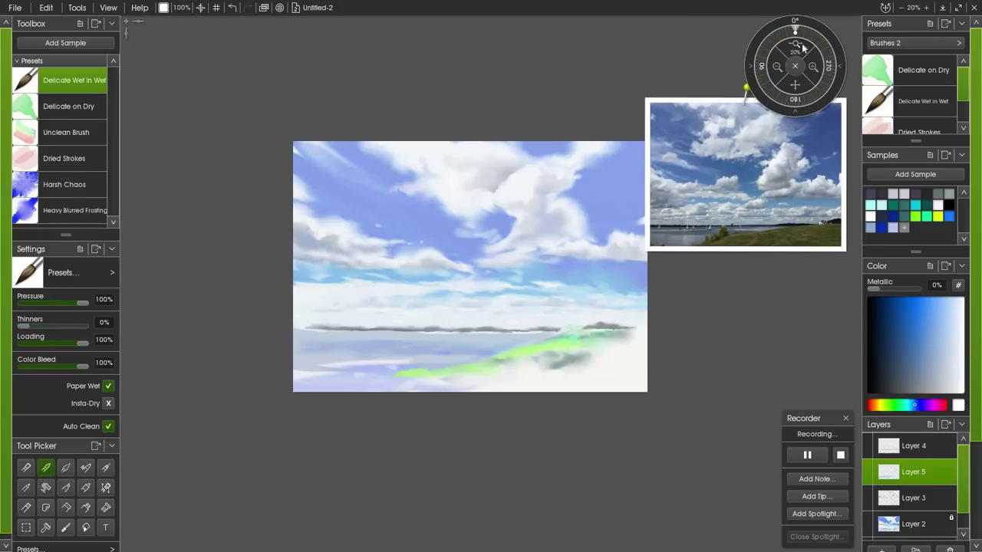
Rotate the canvas to 89° and try white streaks along the lake, raising Thinners to 100% after undoing the first stroke.
left_click_drag(809, 38, 834, 75)
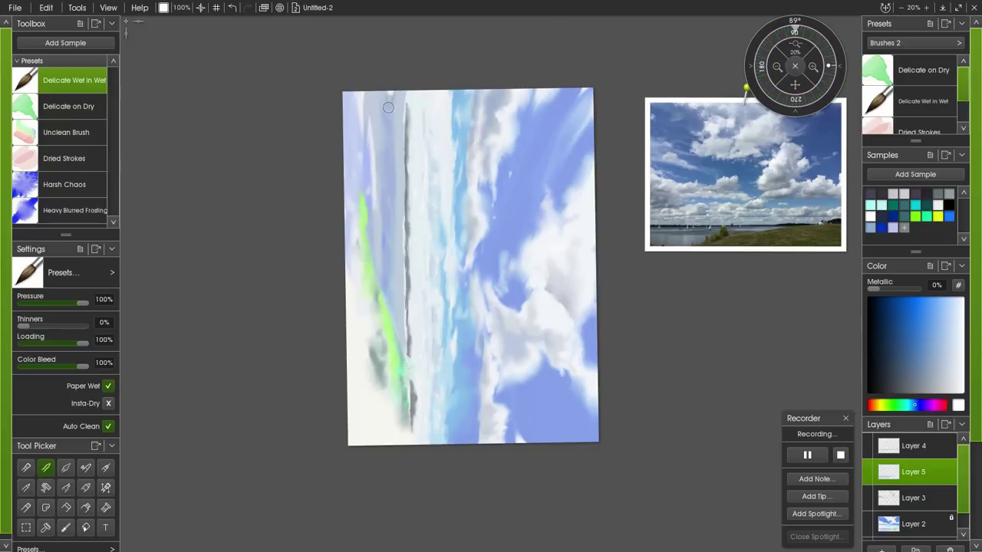
left_click_drag(392, 120, 392, 225)
key("ctrl+z")
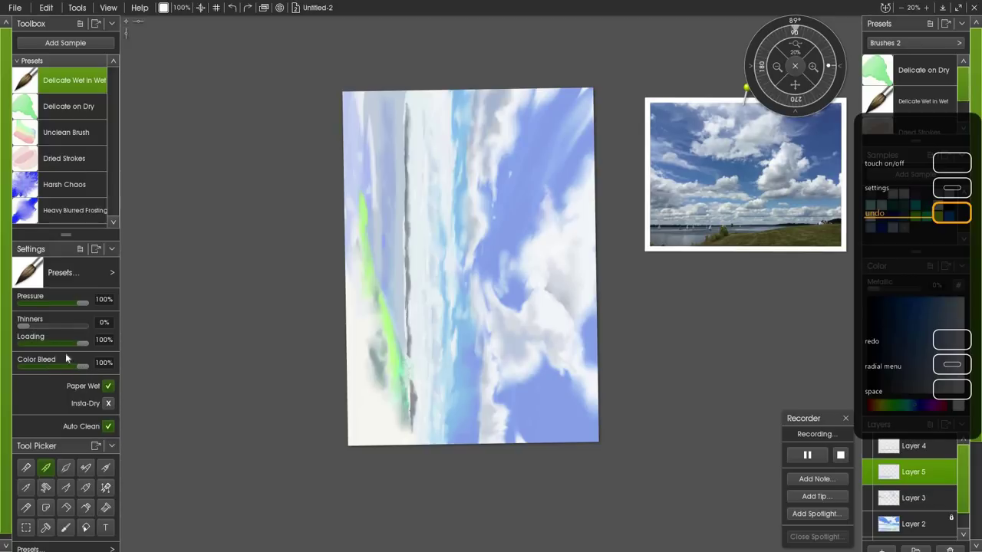
left_click(83, 327)
left_click_drag(389, 84, 389, 264)
mouse_move(392, 86)
left_mouse_down()
mouse_move(387, 359)
mouse_move(396, 196)
left_mouse_up()
Unlock Layer 2, try a white streak across the lake on it, undo the stroke, and lock the layer again.
left_click(910, 528)
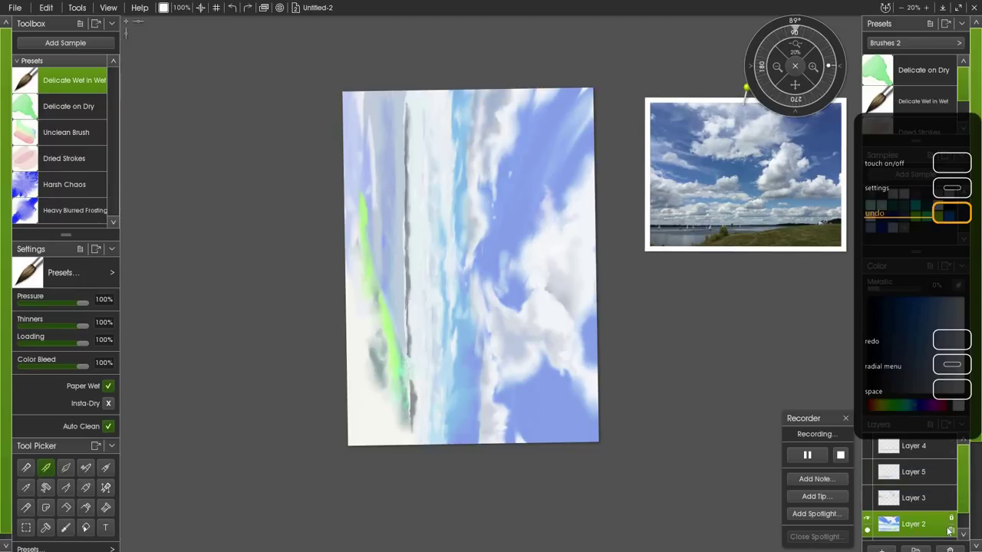
left_click(949, 514)
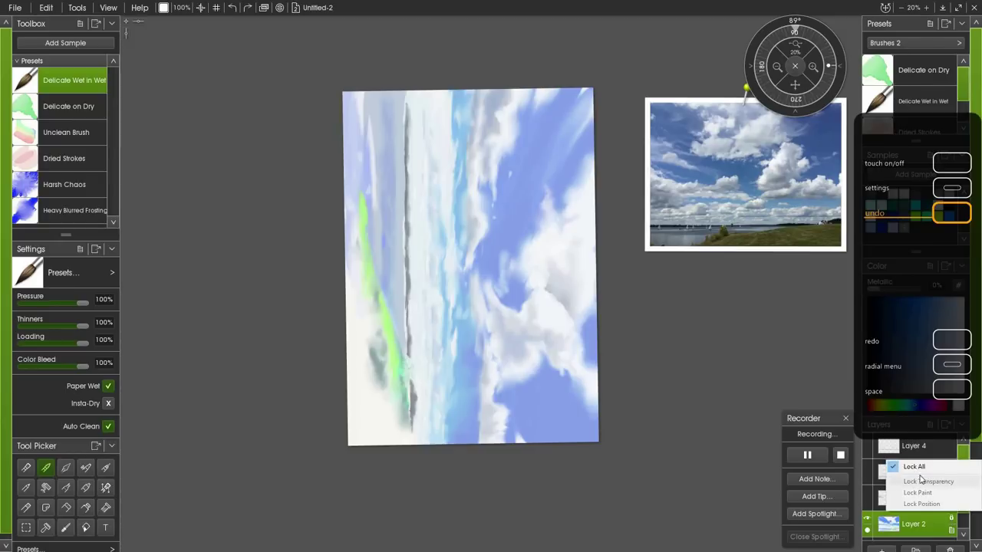
left_click(922, 470)
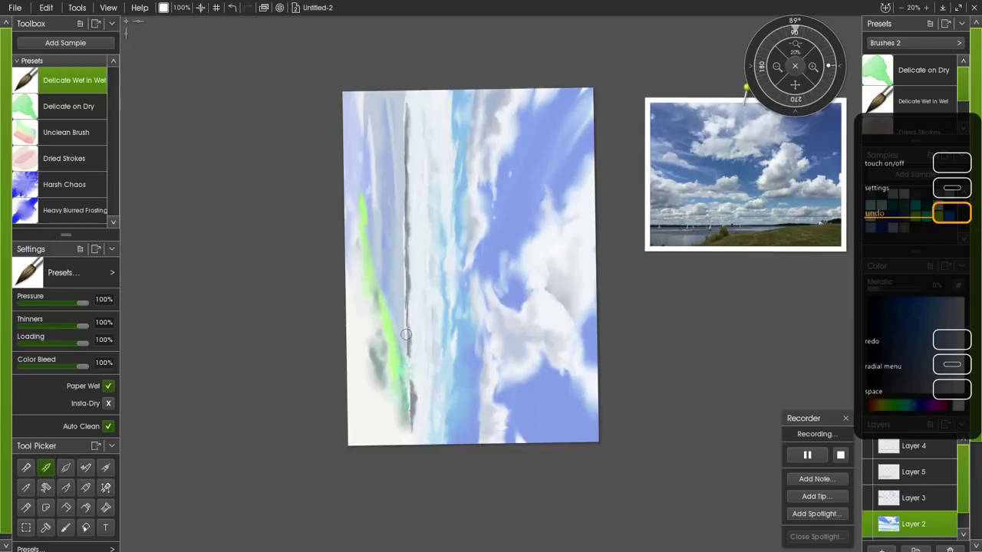
left_click_drag(384, 81, 386, 322)
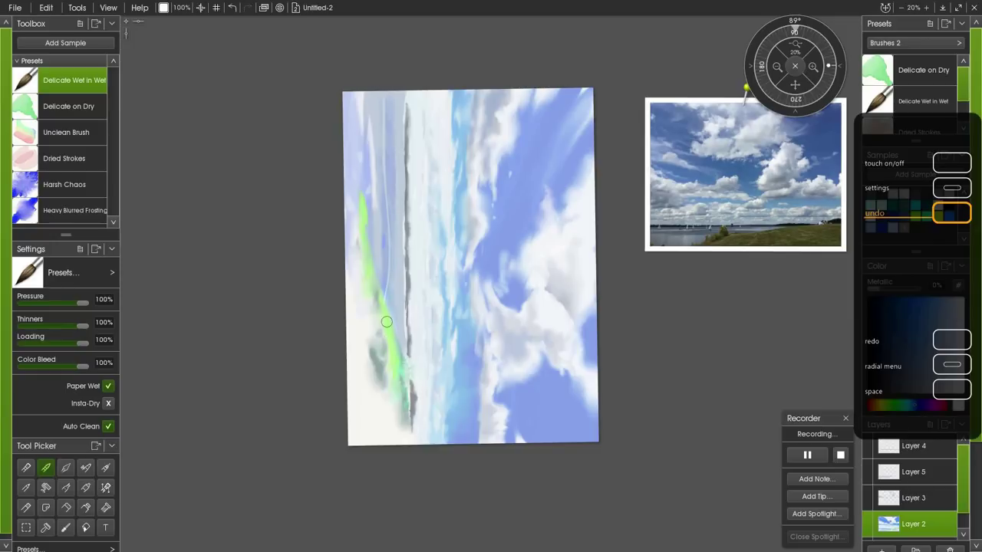
key("ctrl+z")
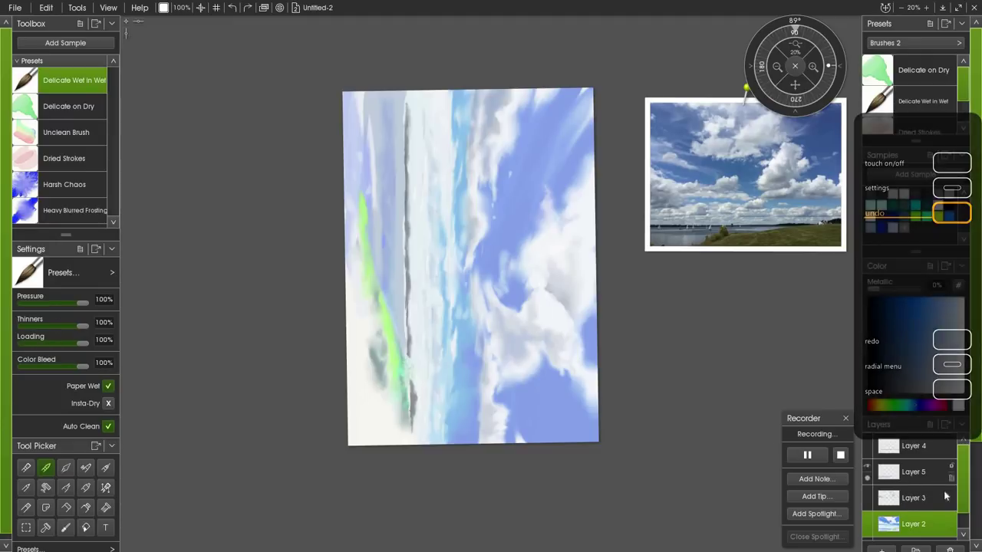
left_click(951, 524)
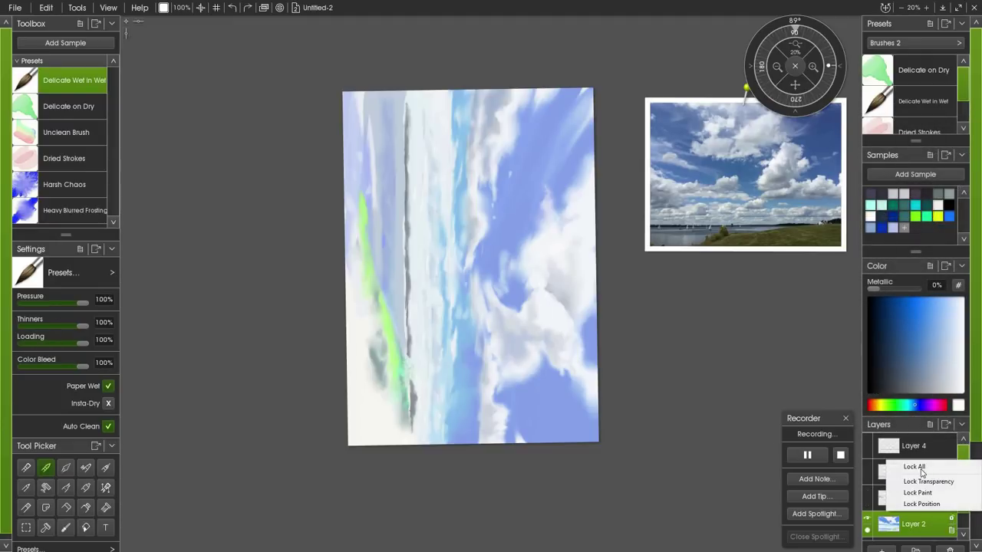
left_click(921, 466)
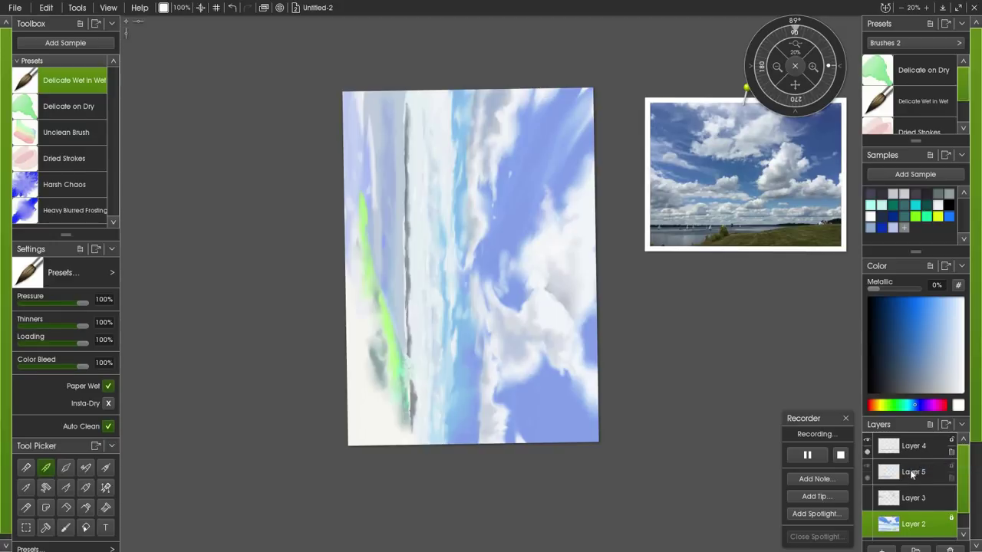
Add a new layer above Layer 5 and set its blend mode to Lighten.
left_click(915, 473)
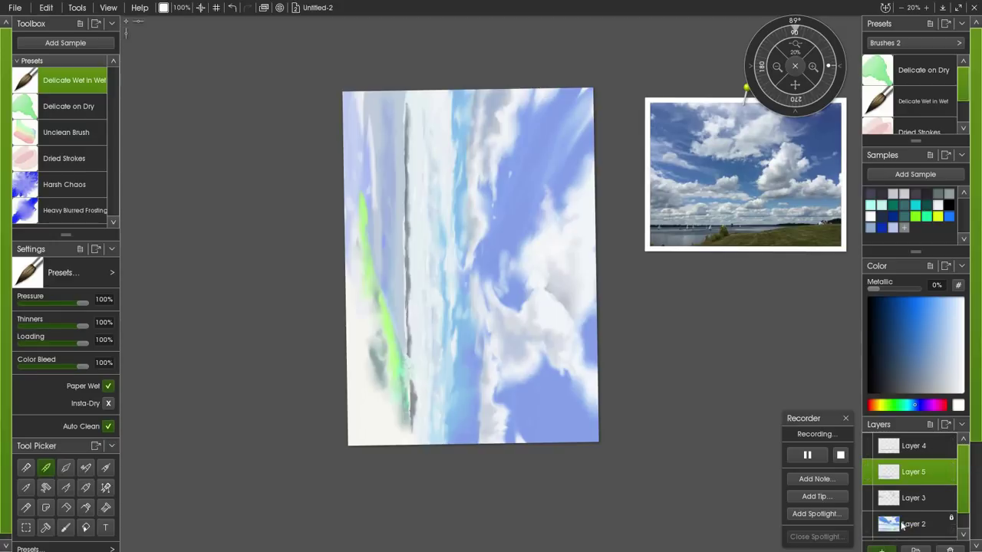
left_click(931, 426)
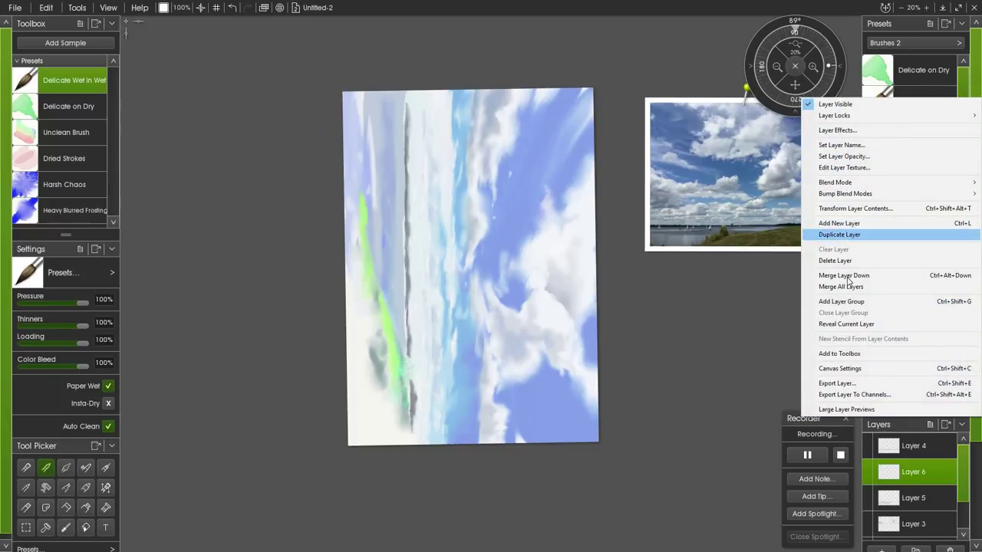
mouse_move(842, 188)
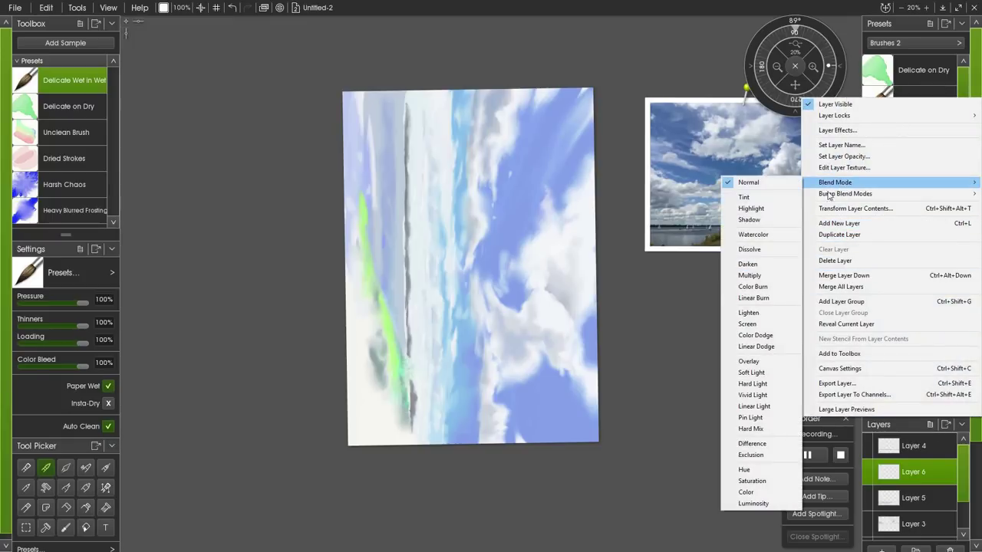
left_click(755, 313)
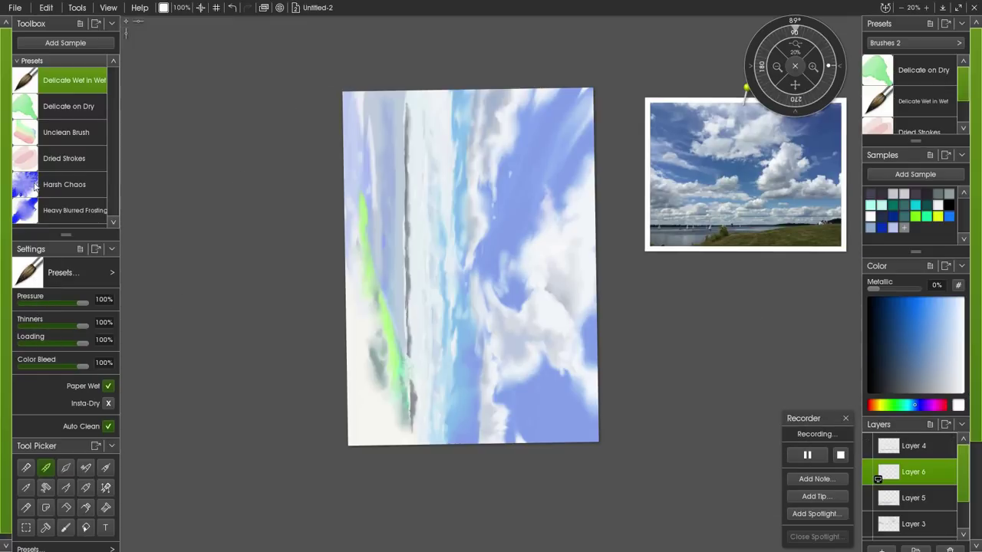
Paint long white streaks along the lake on Layer 6 using Delicate Wet in Wet at 93% size, undoing unwanted strokes.
left_click(31, 86)
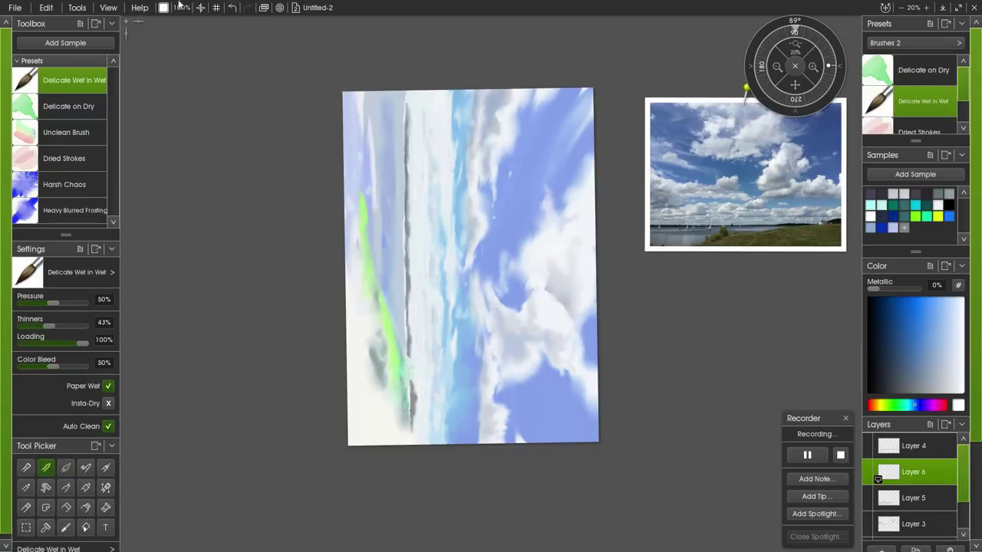
left_click_drag(174, 10, 172, 10)
left_click_drag(384, 92, 390, 180)
left_click_drag(382, 91, 384, 280)
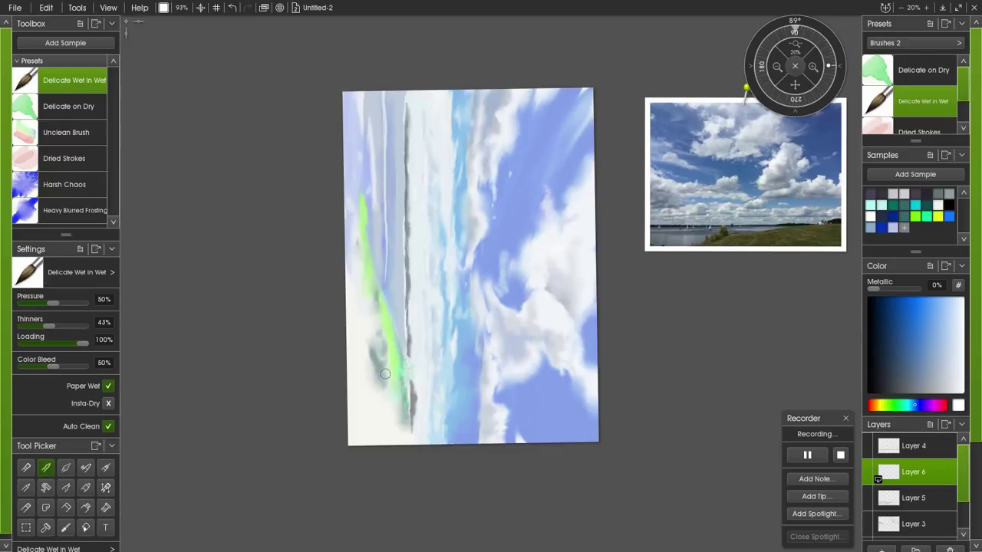
key("ctrl+z")
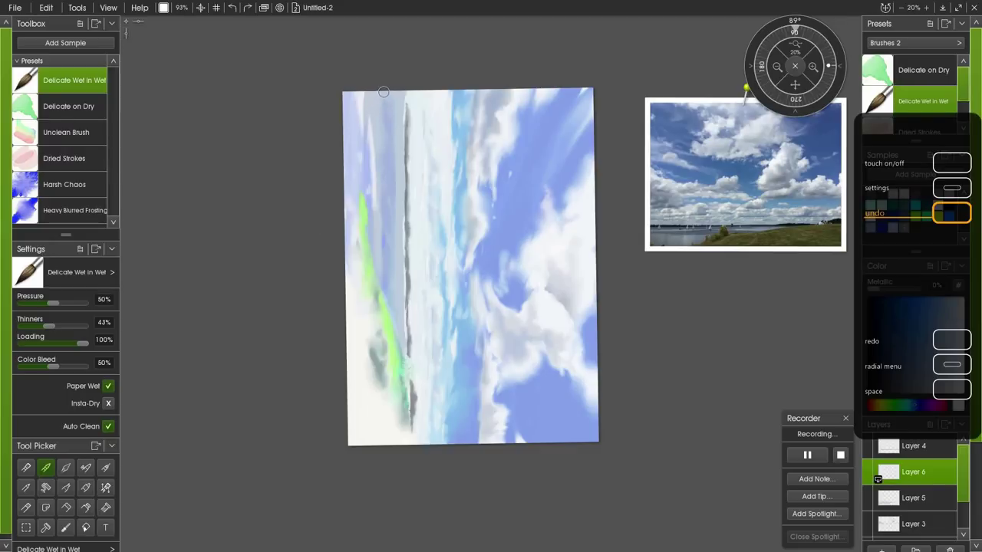
mouse_move(388, 87)
left_mouse_down()
mouse_move(387, 124)
mouse_move(390, 89)
mouse_move(399, 386)
left_mouse_up()
key("ctrl+z")
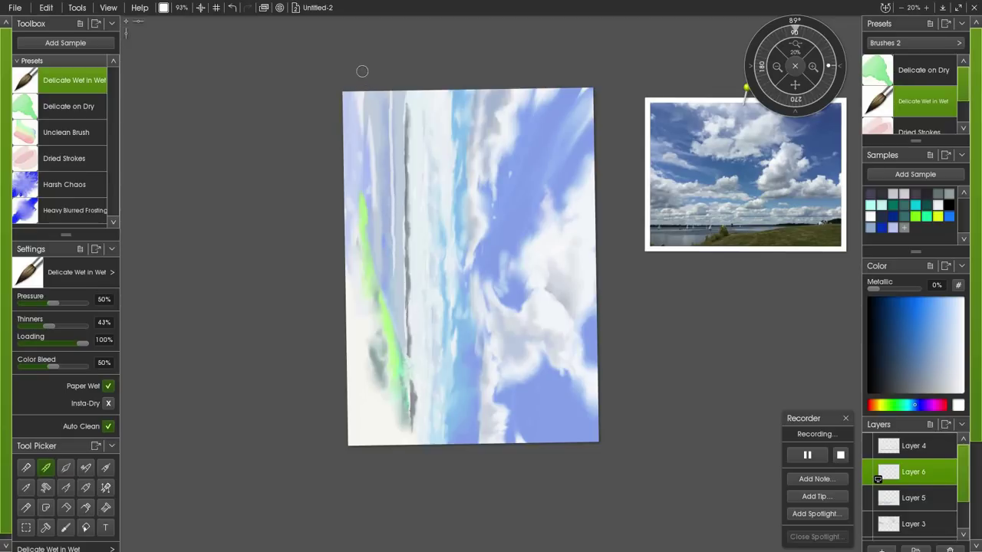
left_click_drag(382, 88, 396, 383)
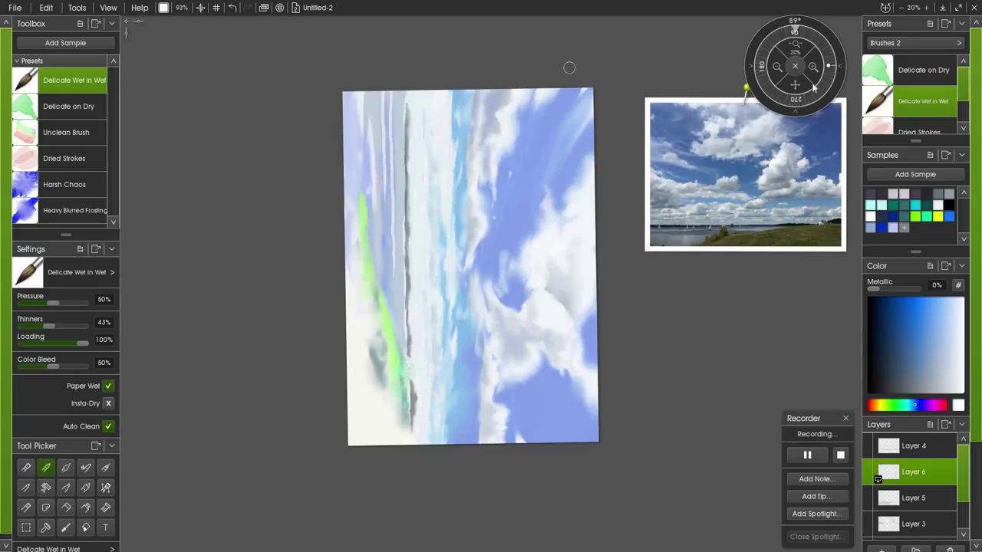
Reset the canvas rotation to 0° and soften the white water streaks with Harsh Chaos.
left_click(796, 20)
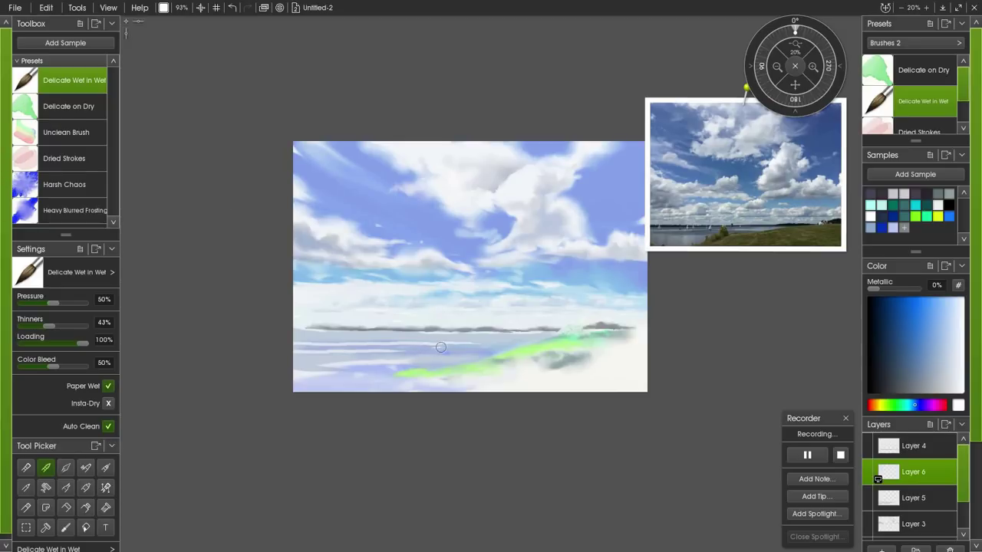
left_click(31, 188)
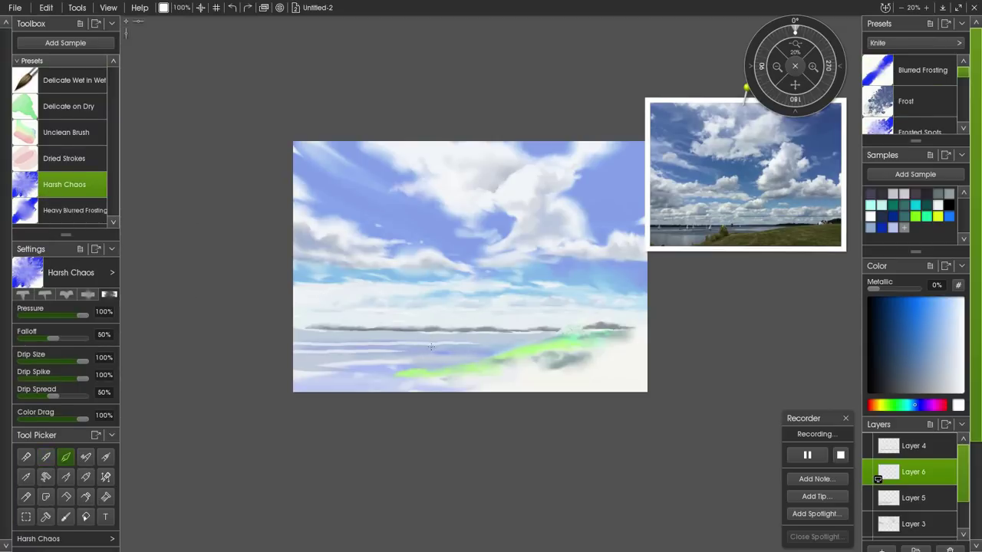
left_click_drag(482, 344, 433, 341)
Paint two small white sails in front of the treeline on Layer 6 using Delicate on Dry at 31% size.
left_click_drag(805, 47, 818, 46)
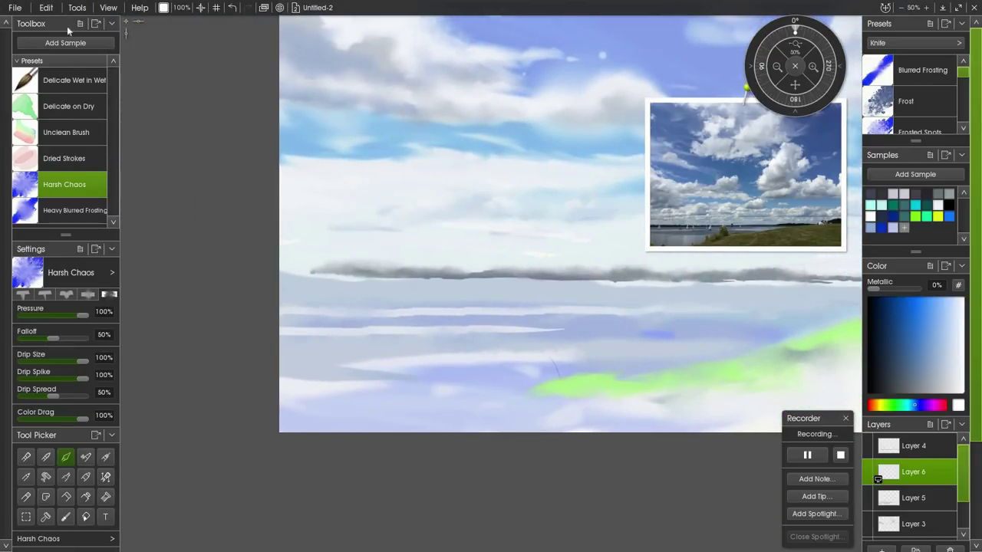
left_click(46, 106)
left_click_drag(183, 11, 177, 11)
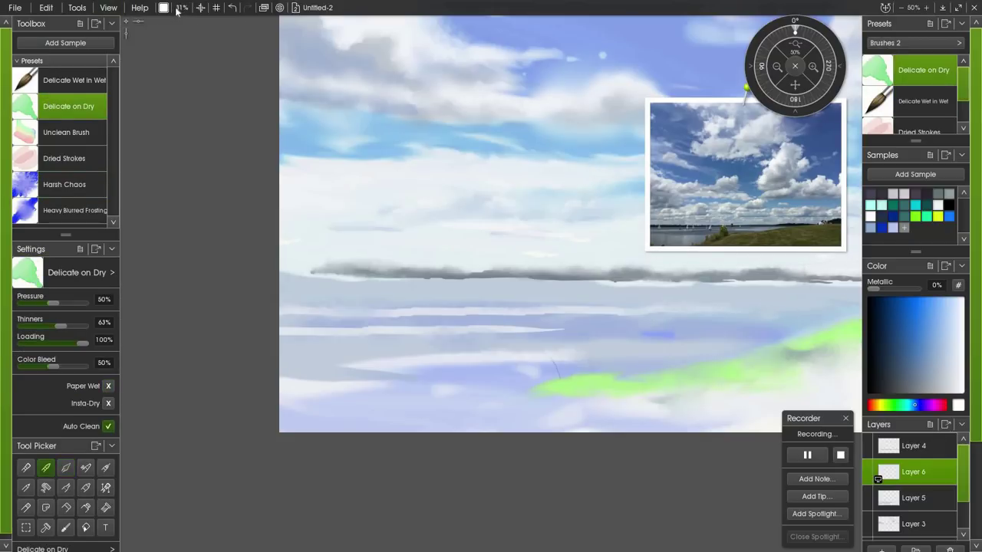
left_click(569, 286)
left_click_drag(516, 287, 515, 278)
Try Color Dodge as the blend mode of Layer 6.
left_click(926, 178)
left_click(931, 429)
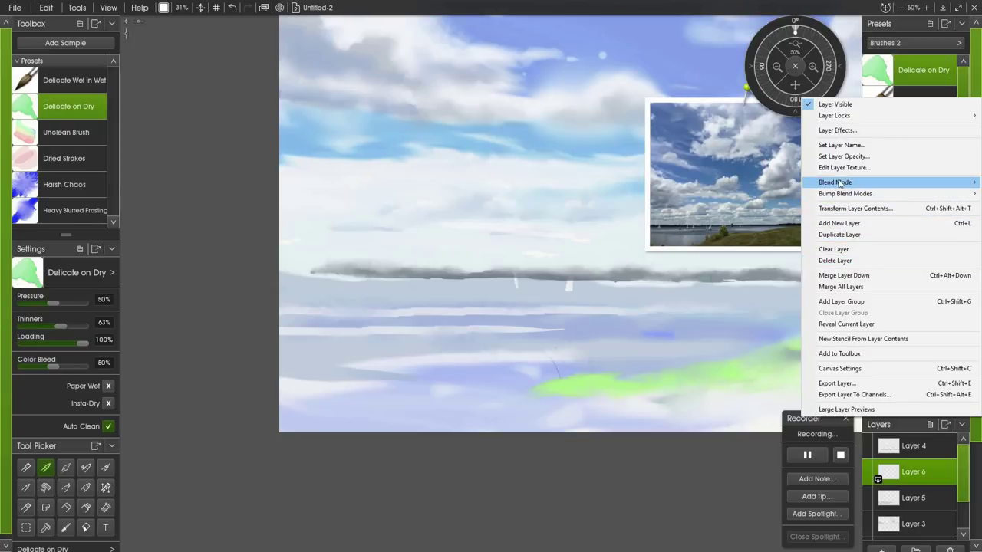
mouse_move(841, 185)
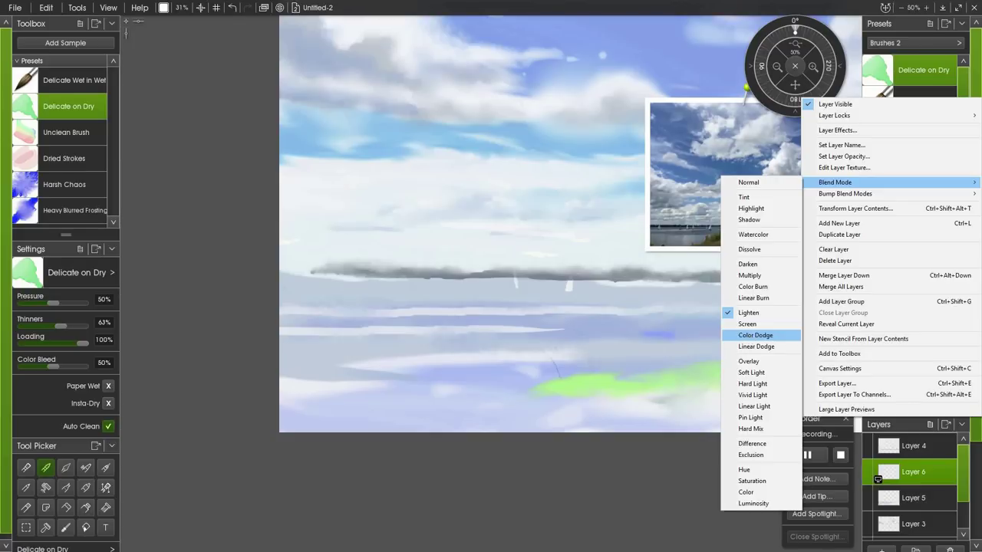
left_click(749, 338)
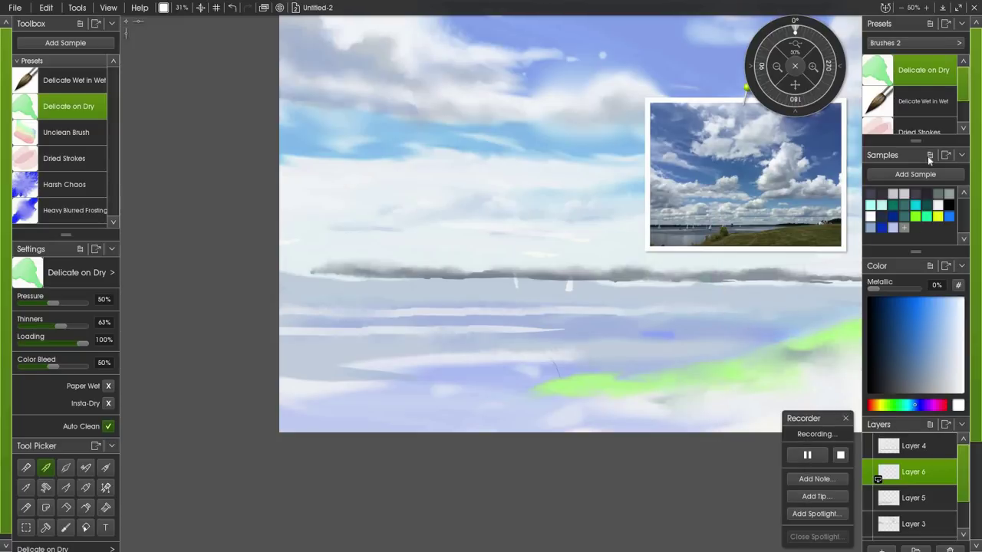
Set the blend mode of Layer 6 to Screen.
left_click(931, 268)
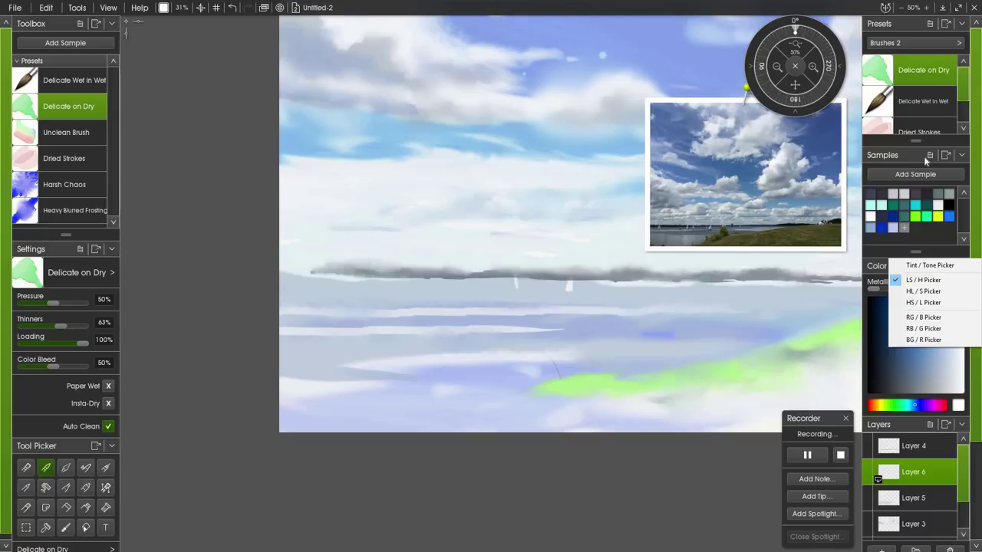
left_click(931, 426)
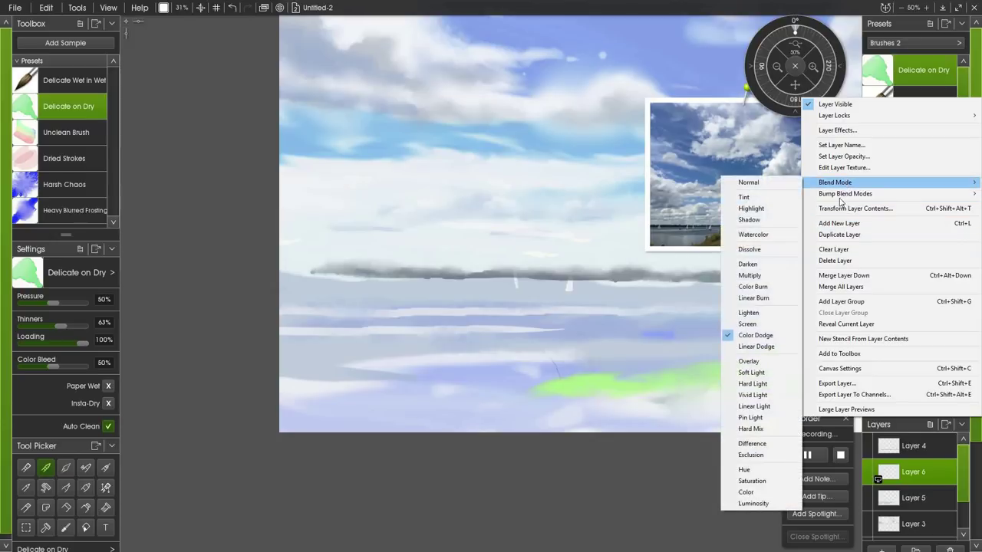
left_click(752, 324)
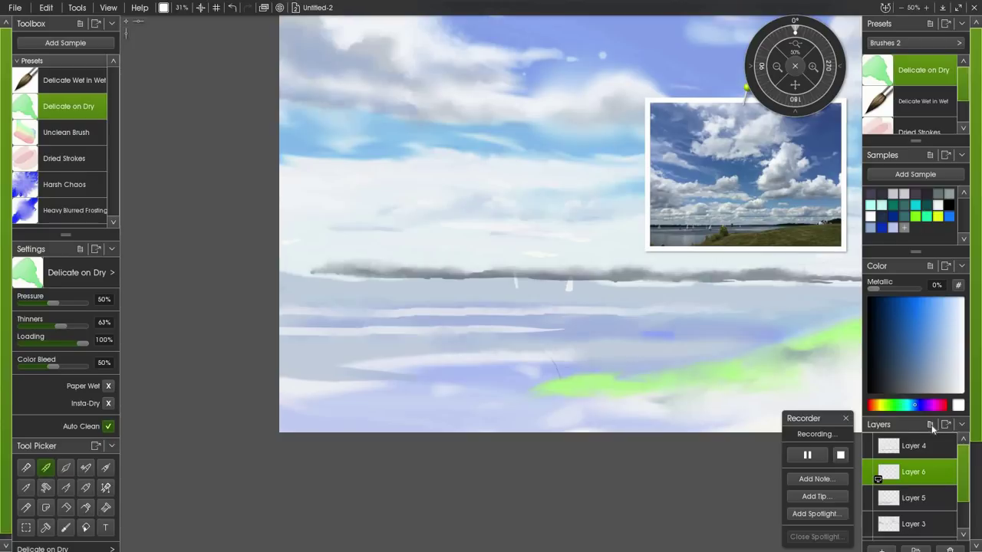
Move Layer 6 above Layer 4 and paint two more small white sails along the treeline, one on each side of the existing pair.
mouse_move(909, 476)
left_click_drag(906, 454, 907, 446)
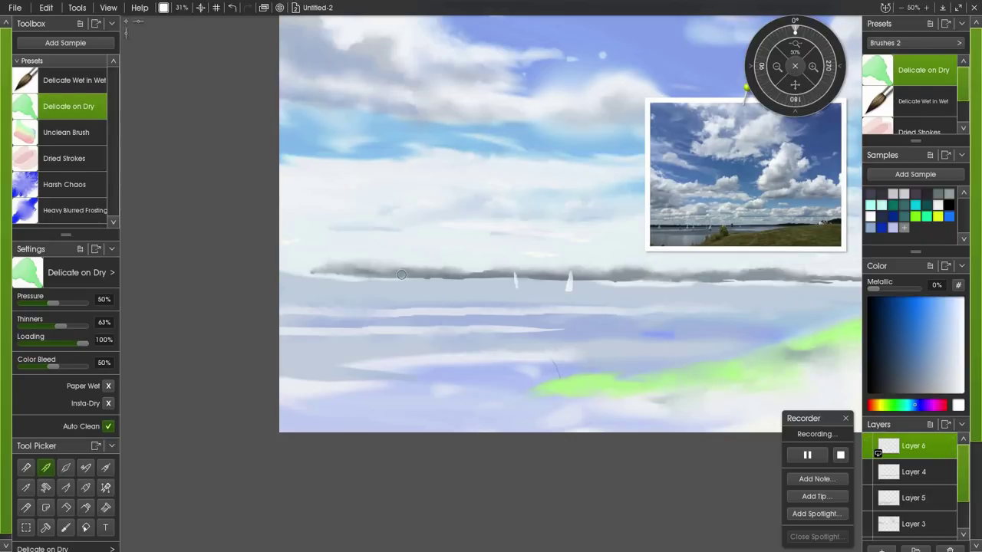
left_click_drag(404, 274, 403, 282)
left_click_drag(709, 278, 709, 282)
Sample a dark blue-grey from the reference photo and paint small hulls under the sails on Layer 4.
left_click(909, 473)
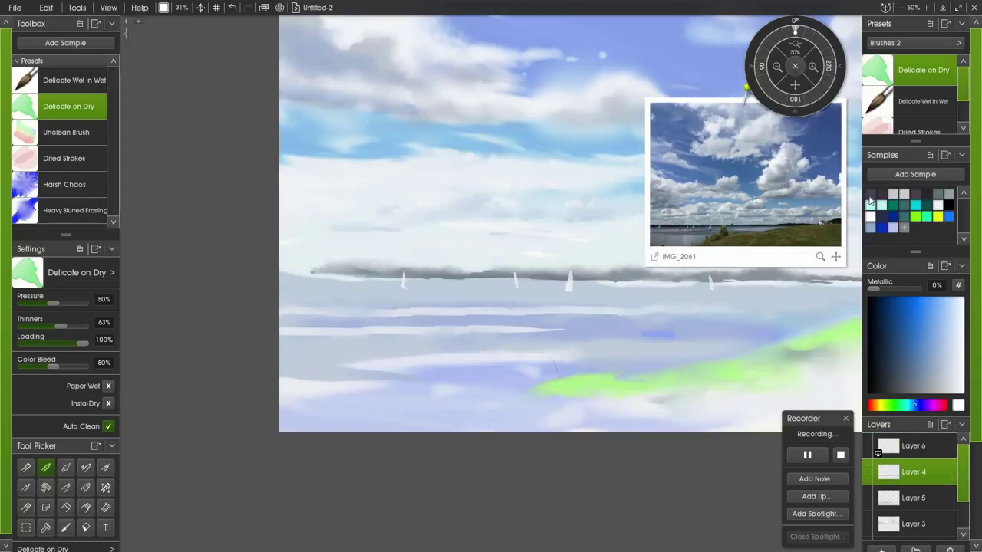
left_click(698, 253, "alt")
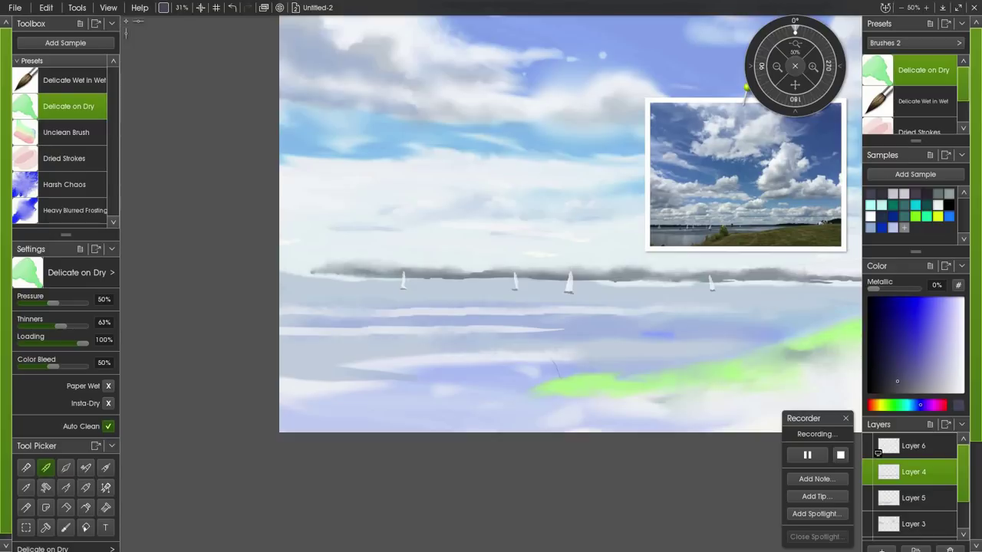
left_click(33, 189)
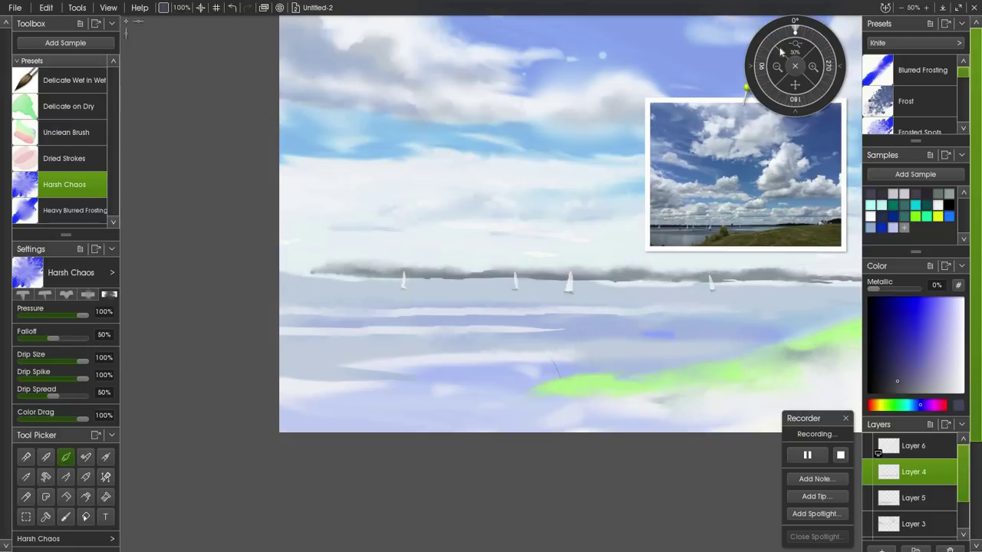
left_click_drag(790, 46, 779, 46)
left_click_drag(541, 163, 442, 160)
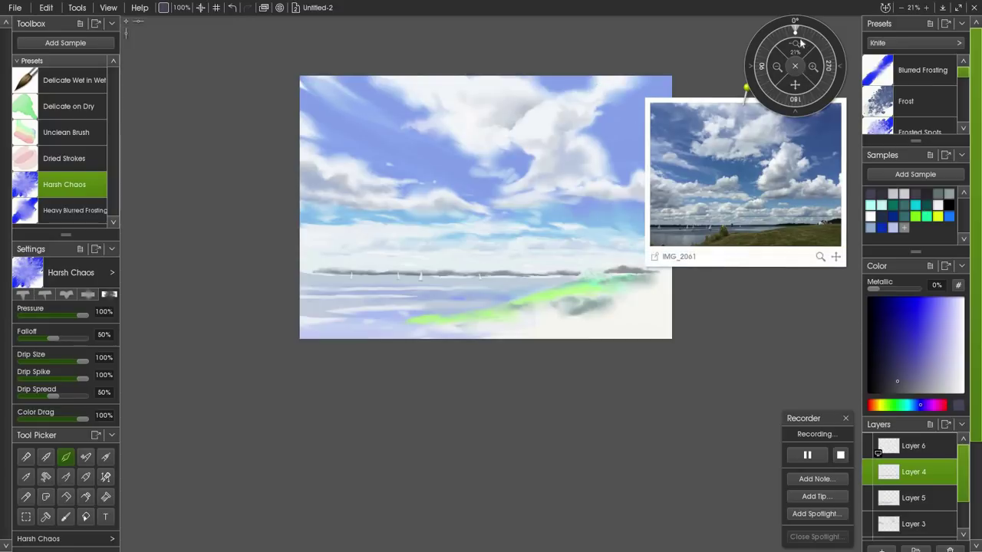
Enlarge the people in the reference photo and choose white for the Delicate on Dry brush at 31% size on Layer 6.
left_click_drag(818, 55, 830, 69)
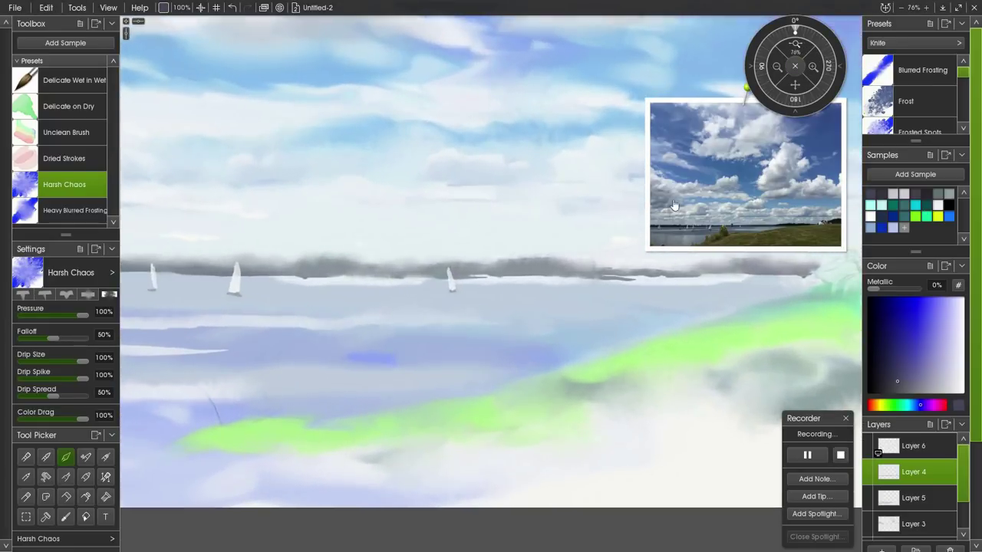
left_click_drag(623, 260, 353, 263)
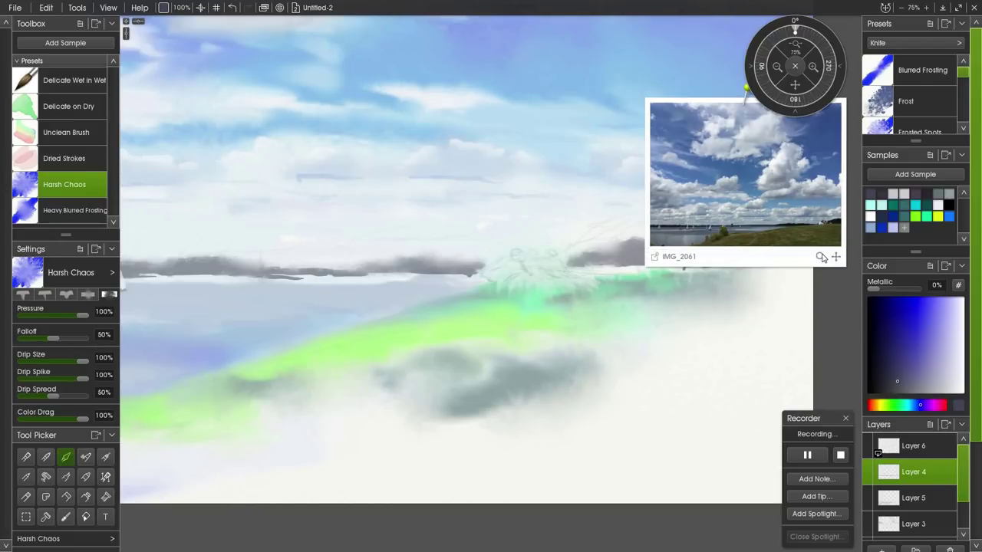
left_click_drag(820, 256, 789, 221)
left_click_drag(837, 258, 798, 232)
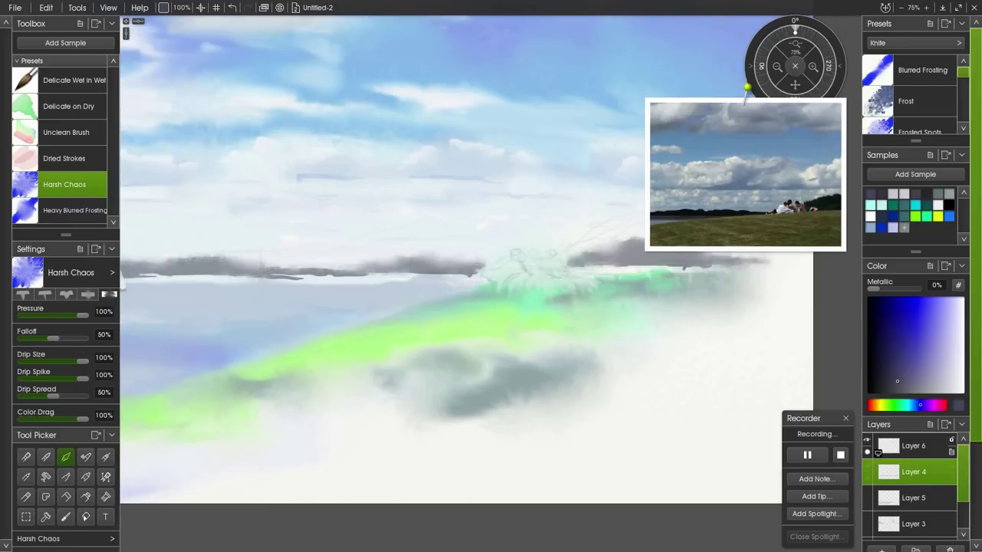
left_click(904, 450)
left_click(27, 105)
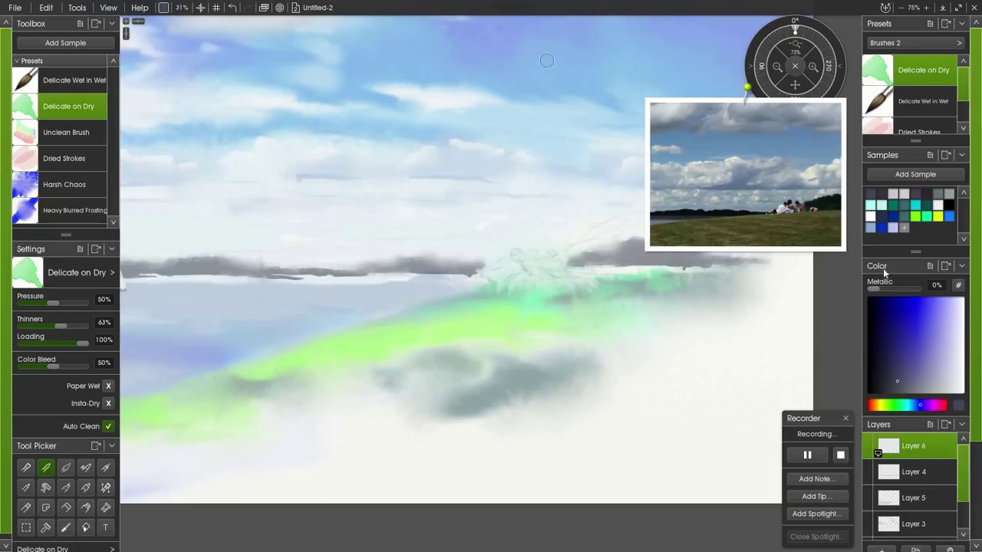
mouse_move(894, 449)
left_click(958, 406)
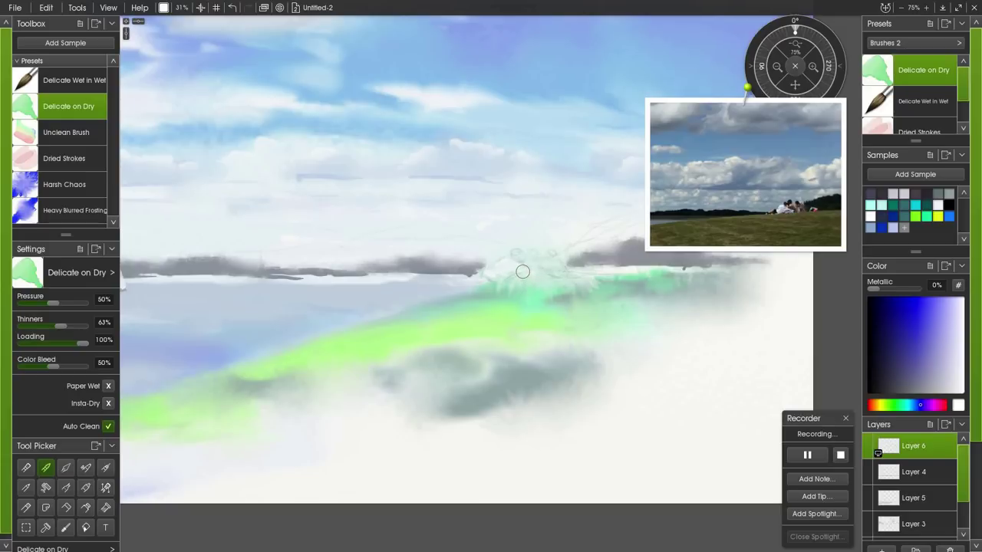
Pick a soft grey-blue and paint the heads and outstretched legs of the seated people on Layer 4.
left_click(909, 470)
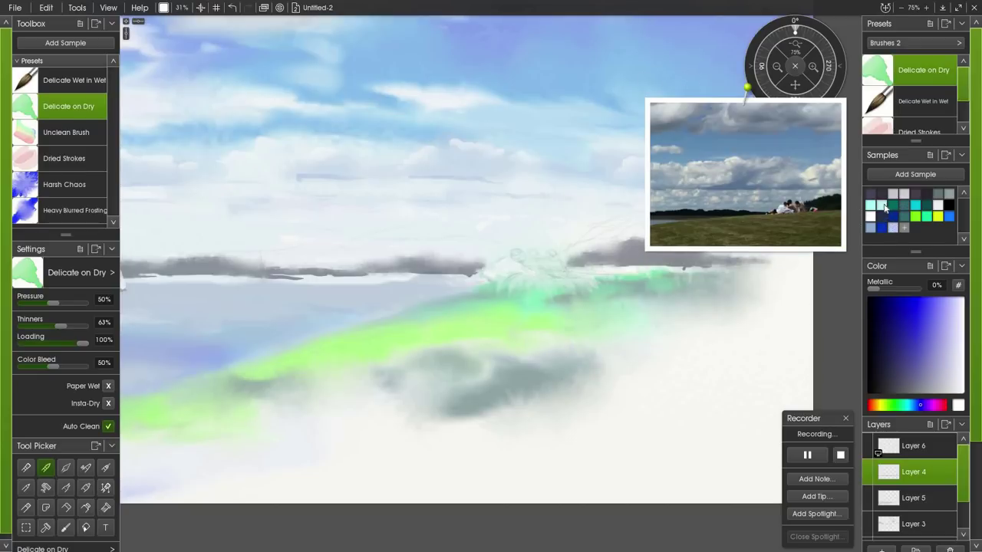
left_click(845, 235)
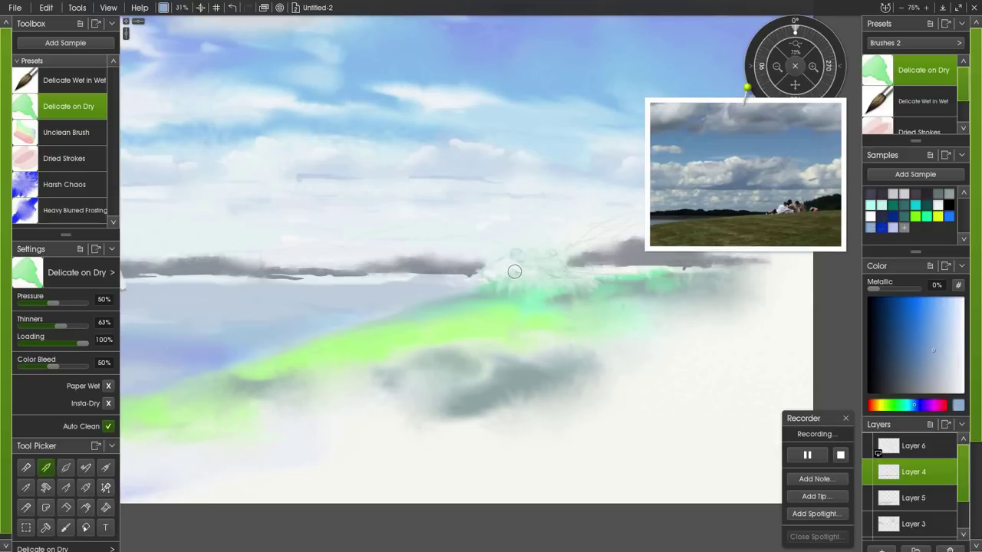
mouse_move(505, 278)
left_mouse_down()
mouse_move(514, 273)
mouse_move(473, 280)
left_mouse_up()
left_click(517, 253)
left_click(531, 255)
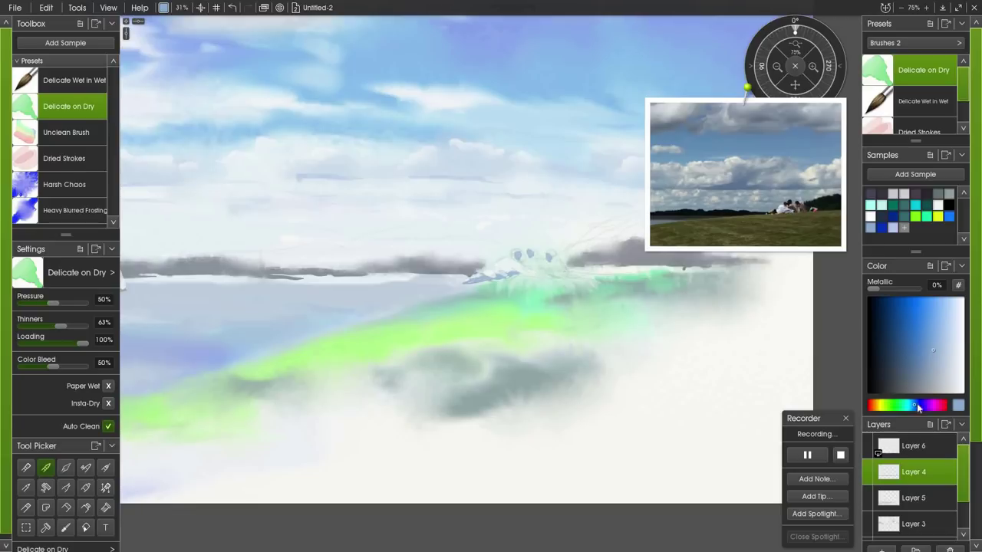
Colour the people's clothing with small dabs of purple on the middle figure and yellow and bright green on the one beside it.
left_click_drag(933, 409, 928, 405)
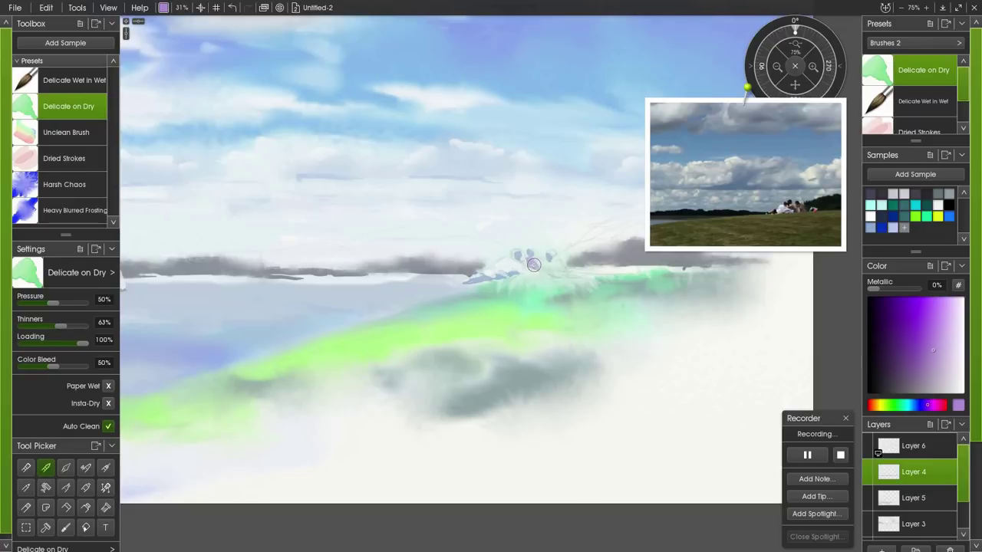
left_click(546, 273)
left_click(880, 404)
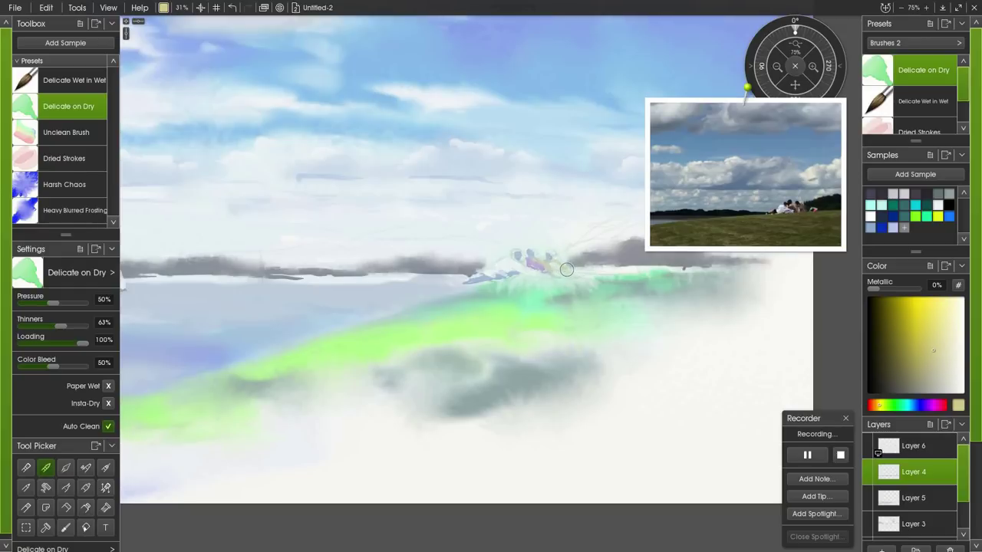
left_click(927, 216)
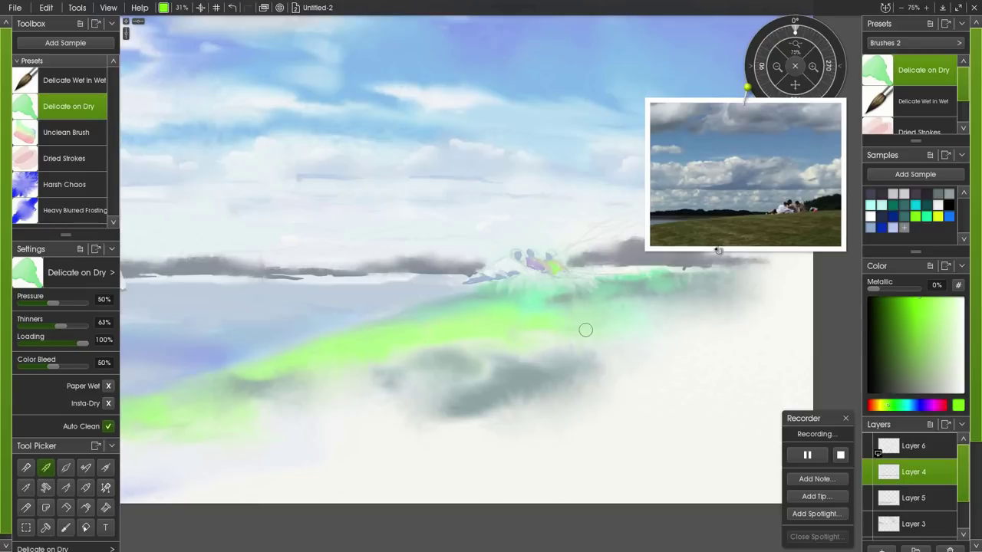
left_click(930, 405)
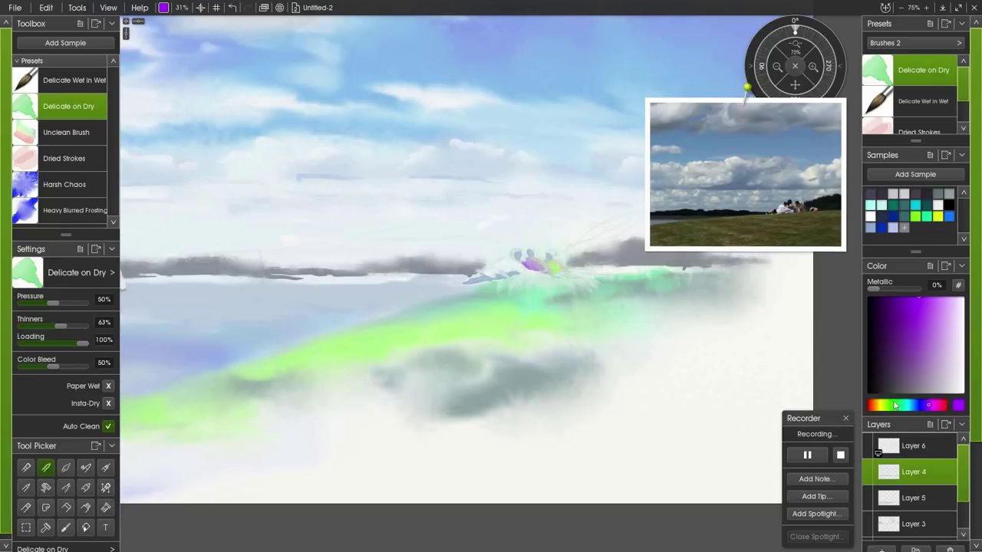
Paint bright green and dark teal strokes beneath the people and along the hill's crest at 75% brush size, and blend them with Harsh Chaos.
left_click(889, 406)
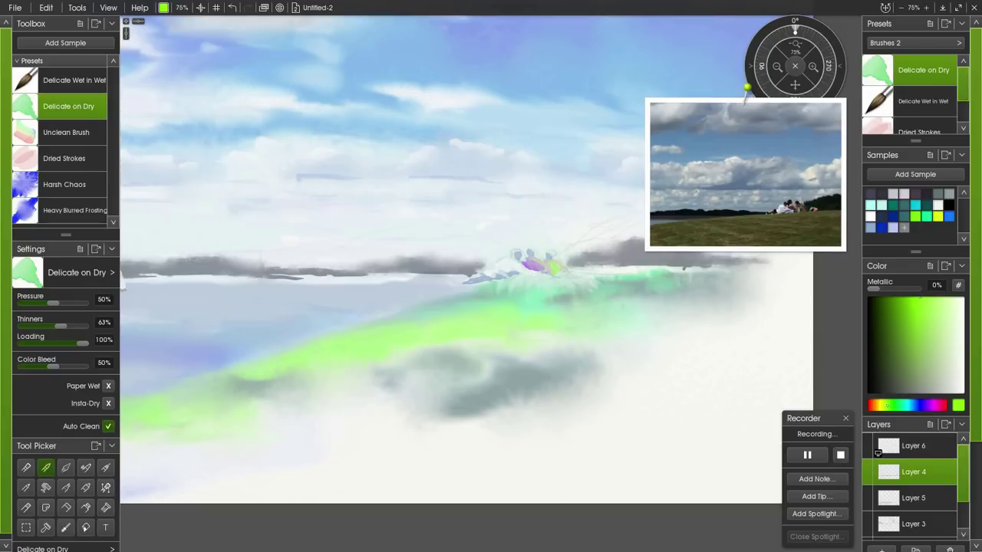
mouse_move(502, 289)
left_mouse_down()
mouse_move(537, 274)
mouse_move(577, 300)
left_mouse_up()
left_click(890, 228)
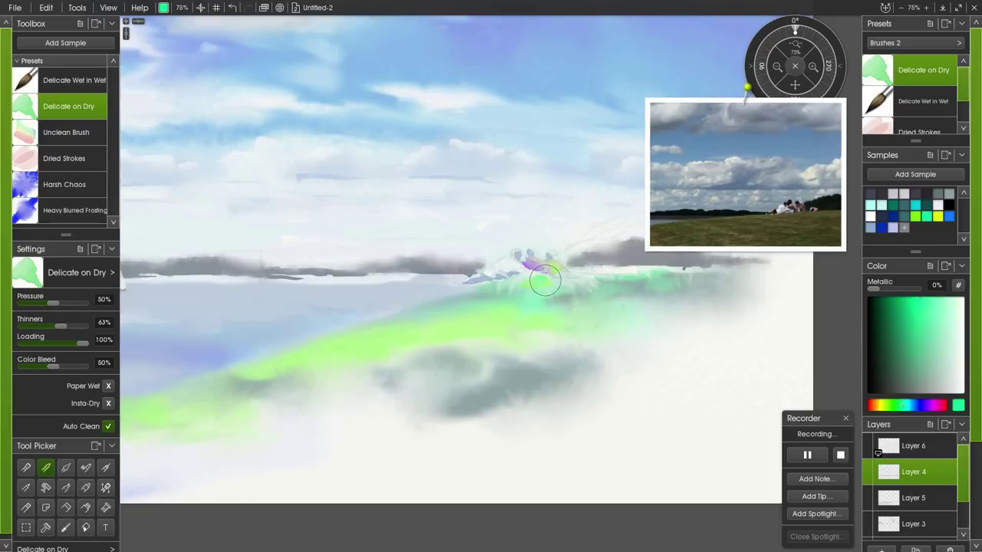
left_click(836, 208)
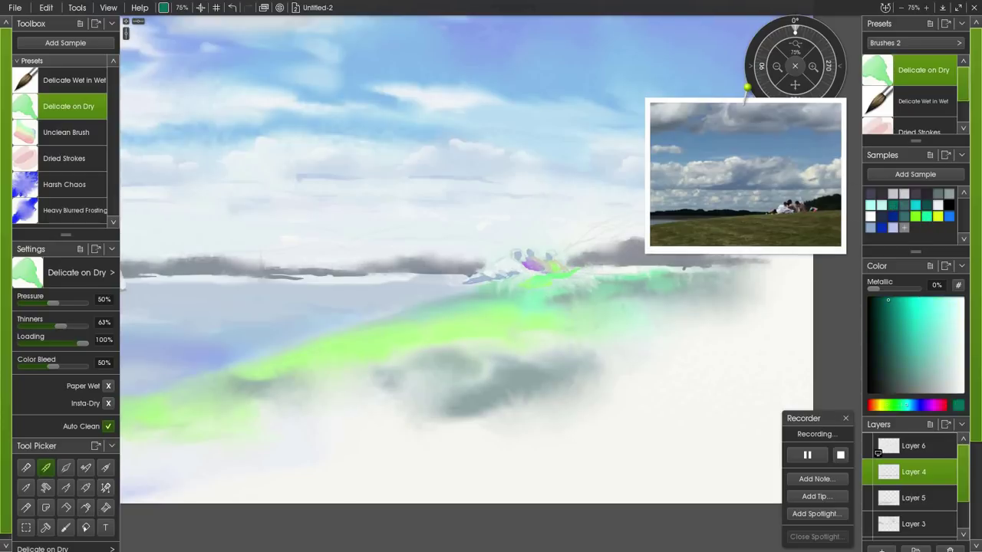
mouse_move(570, 273)
left_mouse_down()
mouse_move(660, 272)
mouse_move(548, 282)
mouse_move(644, 273)
mouse_move(562, 281)
mouse_move(547, 273)
mouse_move(454, 287)
mouse_move(510, 280)
mouse_move(445, 307)
mouse_move(474, 290)
mouse_move(422, 300)
mouse_move(456, 275)
left_mouse_up()
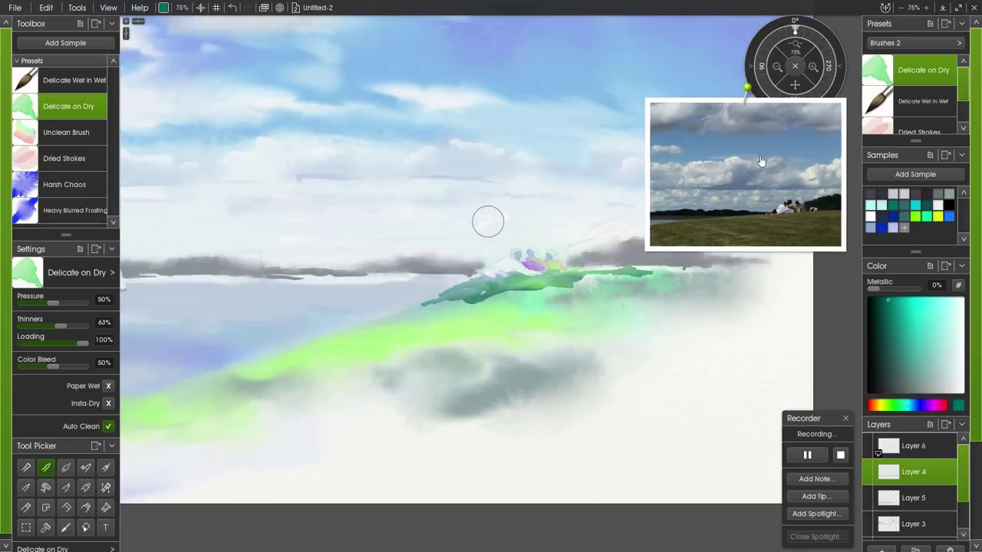
left_click_drag(795, 44, 733, 47)
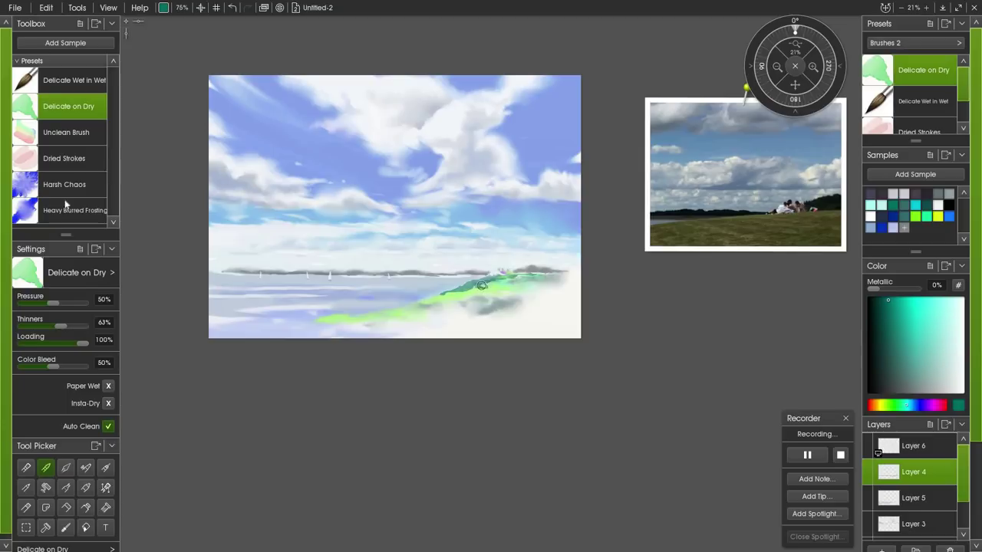
left_click(35, 190)
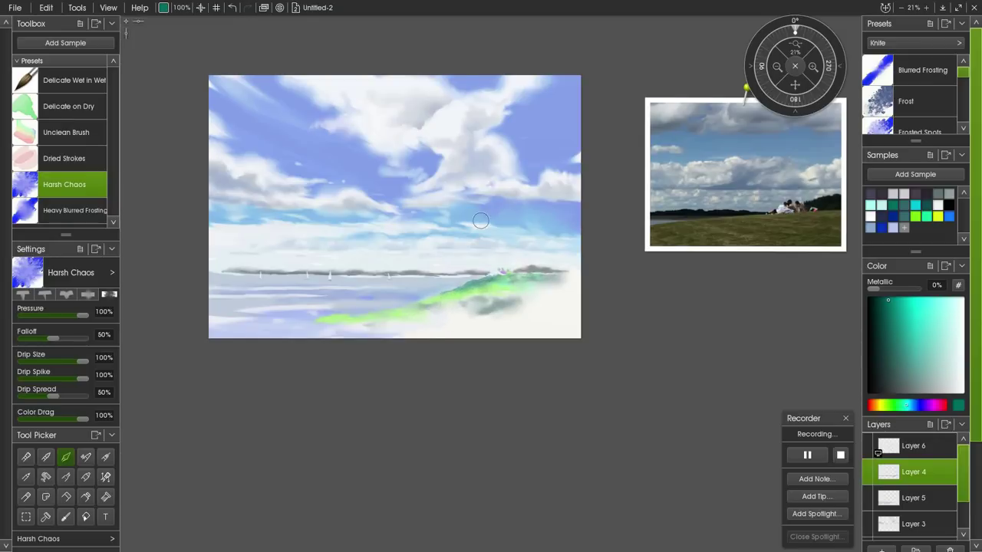
Extend the dark teal edge down the shoreline to its tip with Delicate Wet in Wet and blend it with Harsh Chaos.
left_click(23, 85)
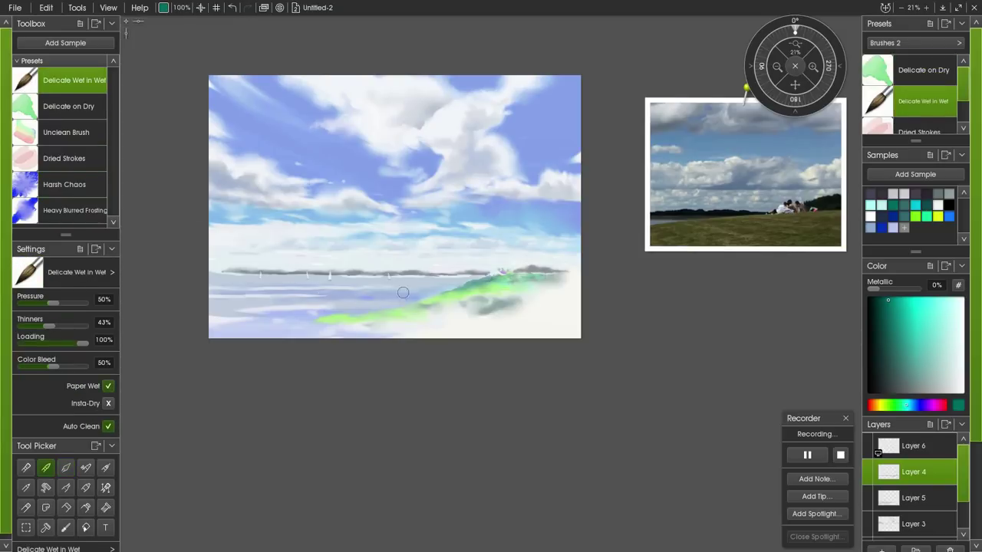
left_click_drag(427, 299, 385, 310)
mouse_move(326, 318)
left_mouse_down()
mouse_move(310, 320)
mouse_move(359, 316)
mouse_move(304, 320)
left_mouse_up()
left_click(41, 190)
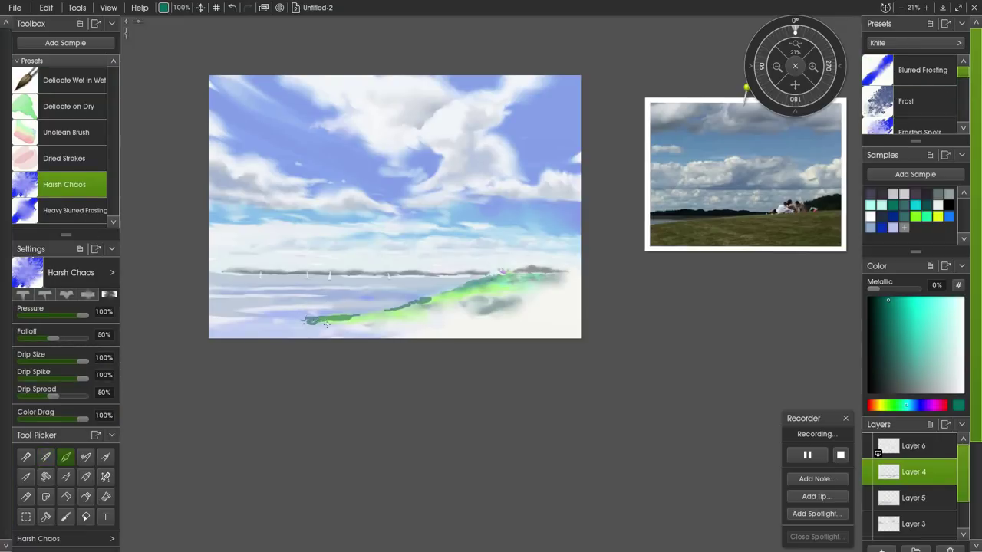
mouse_move(319, 323)
left_mouse_down()
mouse_move(412, 309)
mouse_move(422, 302)
left_mouse_up()
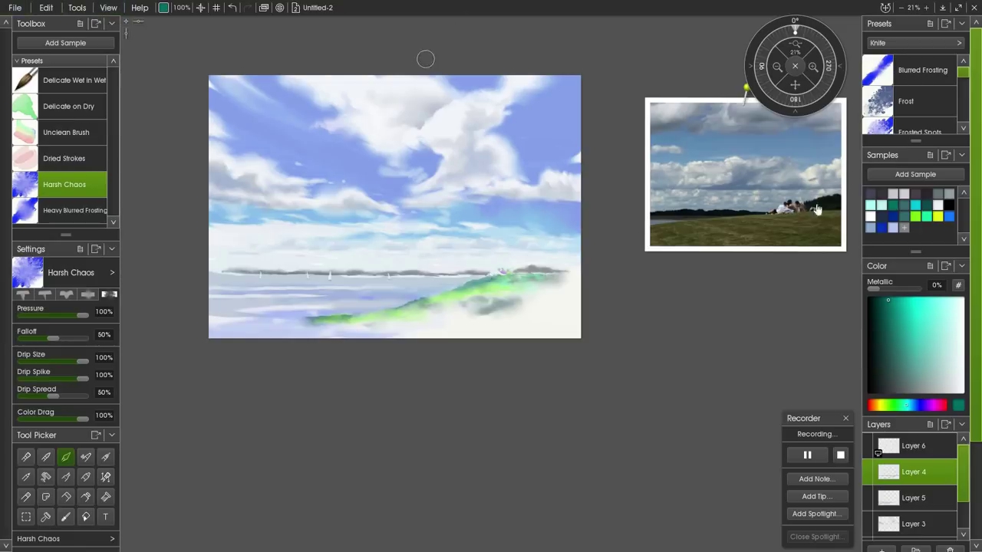
Paint thin grass blades at the shore's tip with Delicate on Dry at 22% size and pick the dark purple-grey colour sample.
left_click(27, 102)
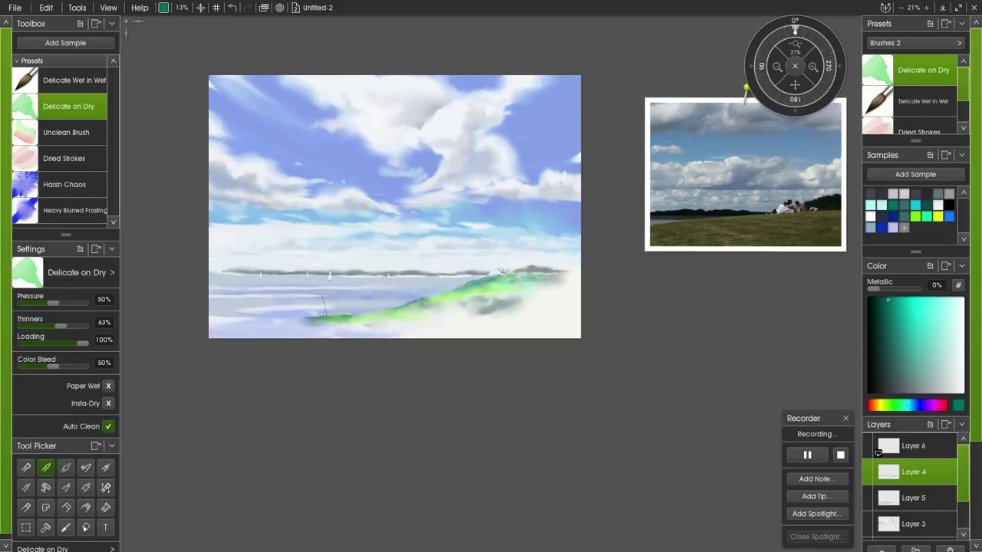
left_click_drag(184, 8, 191, 10)
key("ctrl+z")
left_click_drag(237, 213, 262, 227)
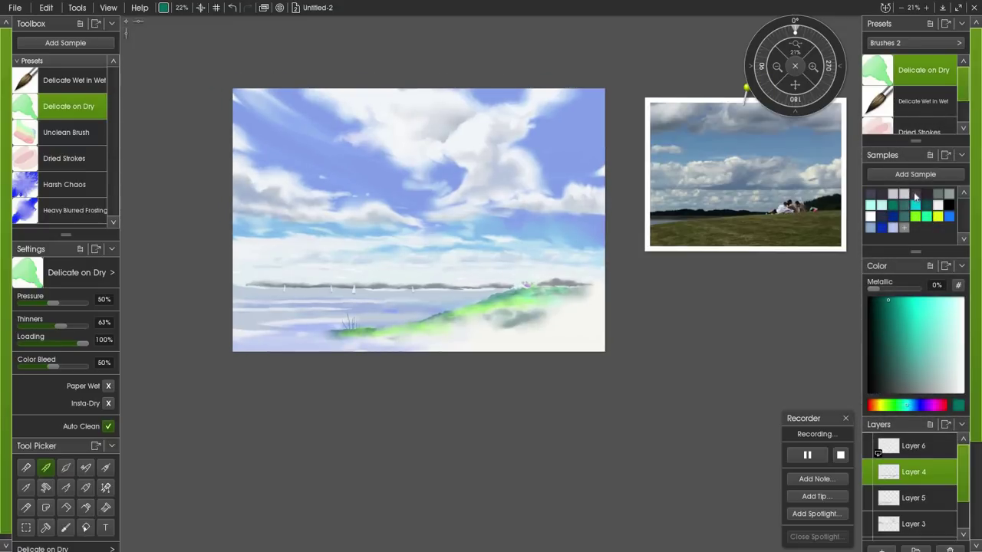
left_click(916, 195)
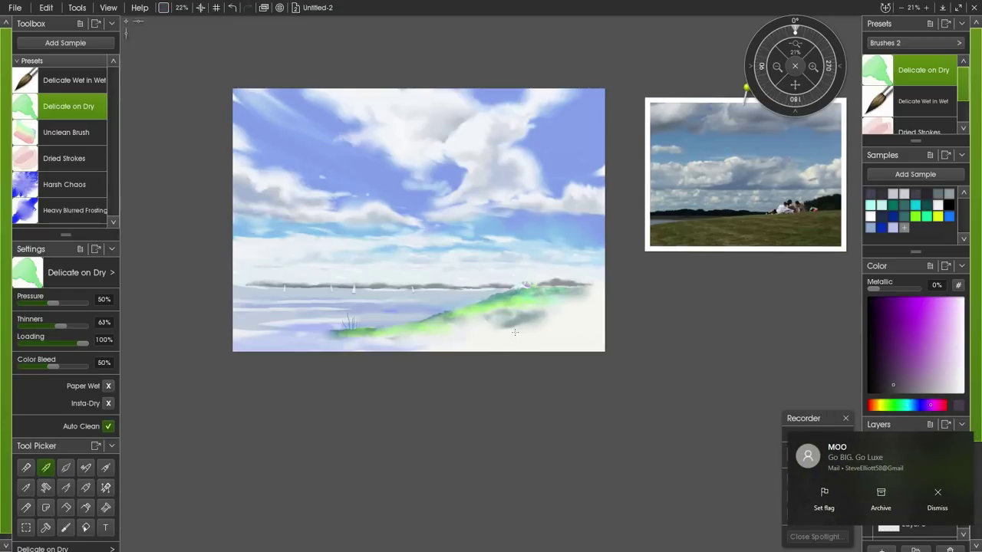
mouse_move(528, 331)
left_mouse_down()
mouse_move(527, 341)
mouse_move(540, 341)
mouse_move(543, 329)
left_mouse_up()
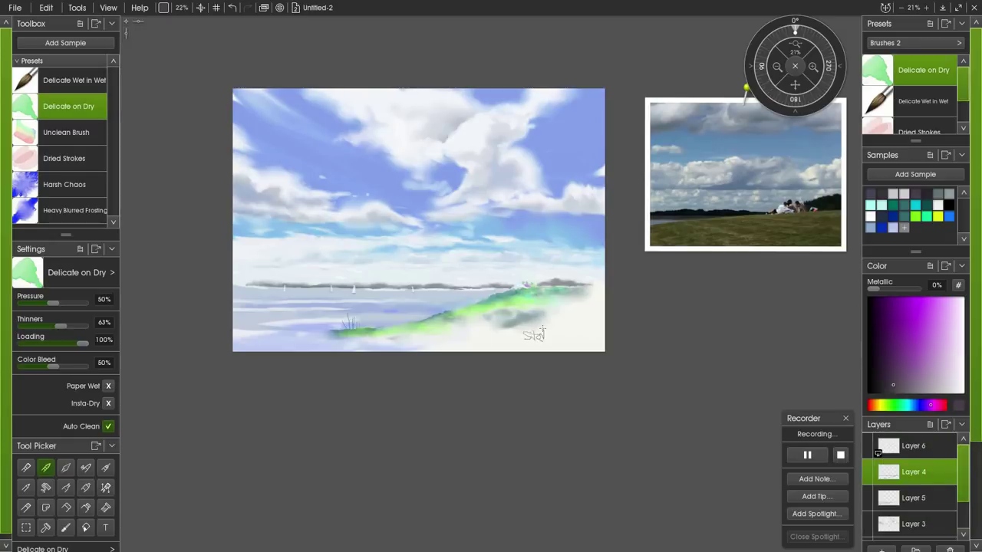
key("ctrl+z")
key("ctrl+z")
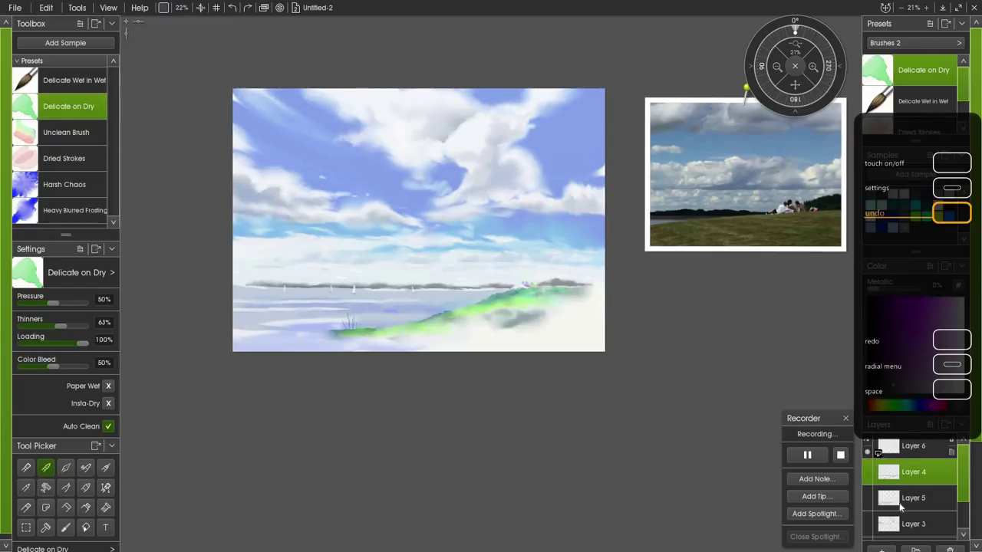
Add a new layer above Layer 4 and write the artist's signature large across the sky at 32% brush size.
left_click(881, 550)
left_click_drag(176, 9, 188, 10)
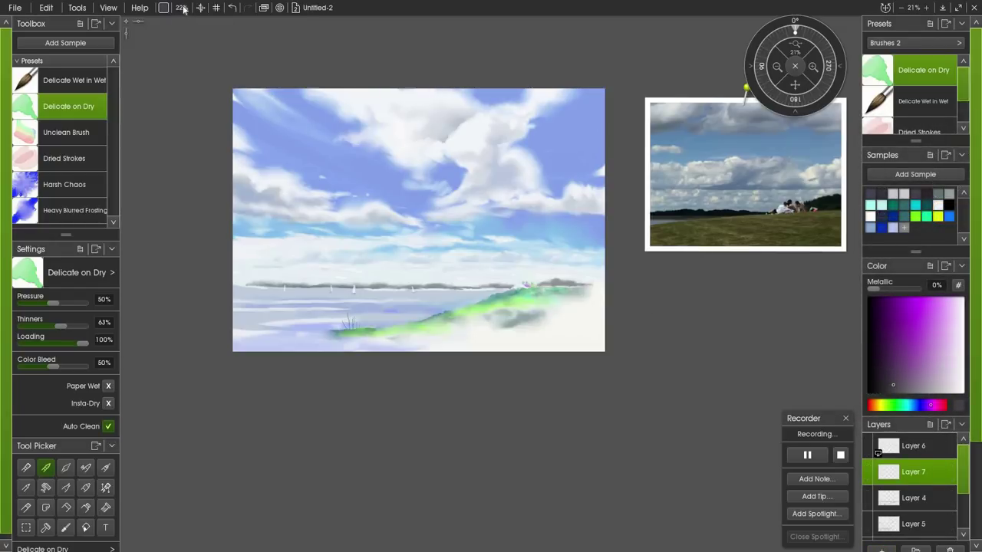
mouse_move(305, 180)
left_mouse_down()
mouse_move(298, 203)
mouse_move(328, 216)
mouse_move(329, 206)
mouse_move(364, 217)
mouse_move(402, 218)
left_mouse_up()
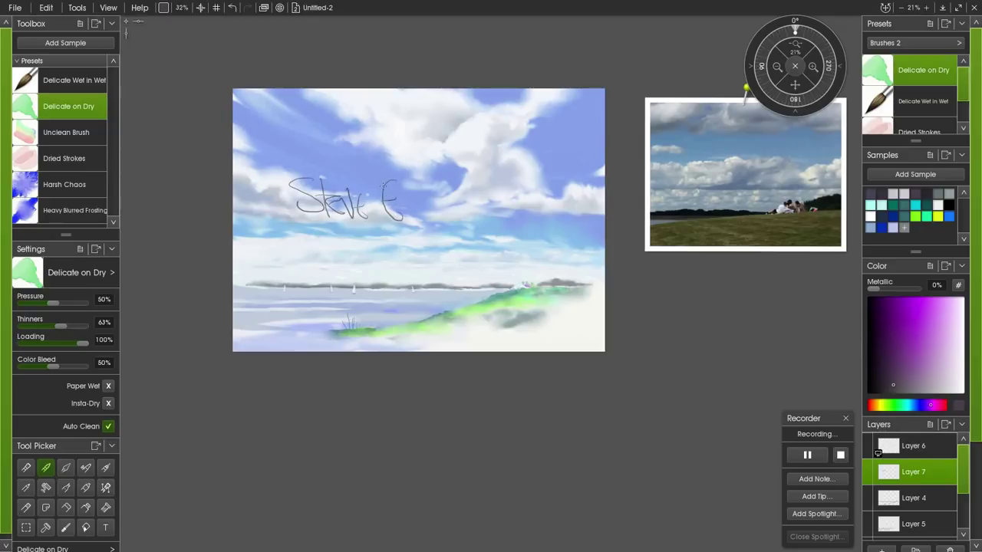
mouse_move(396, 188)
left_mouse_down()
mouse_move(405, 218)
mouse_move(417, 220)
mouse_move(427, 201)
mouse_move(434, 220)
left_mouse_up()
left_click_drag(427, 185, 432, 182)
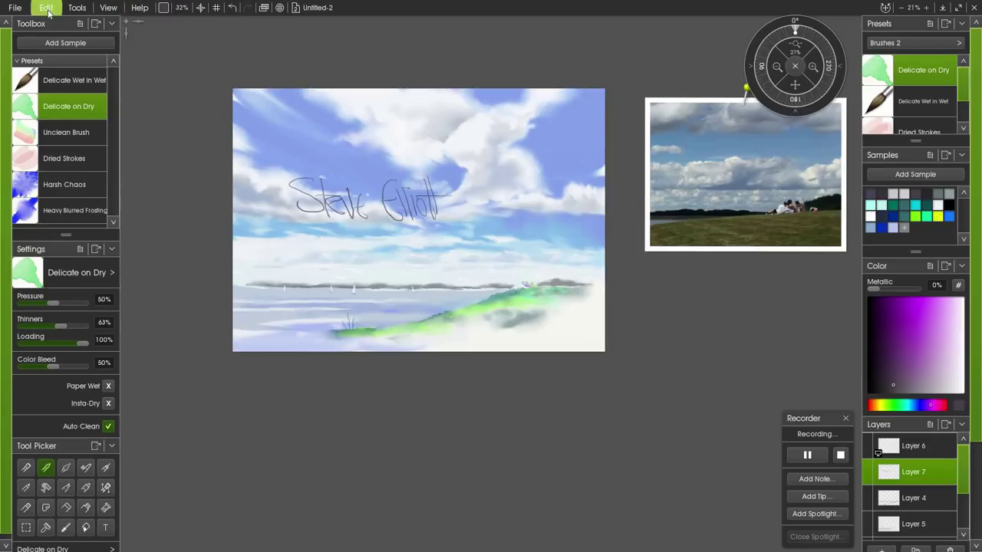
Transform the signature layer's contents, scaling them to 15% and placing them in the lower-right corner of the painting.
left_click(46, 8)
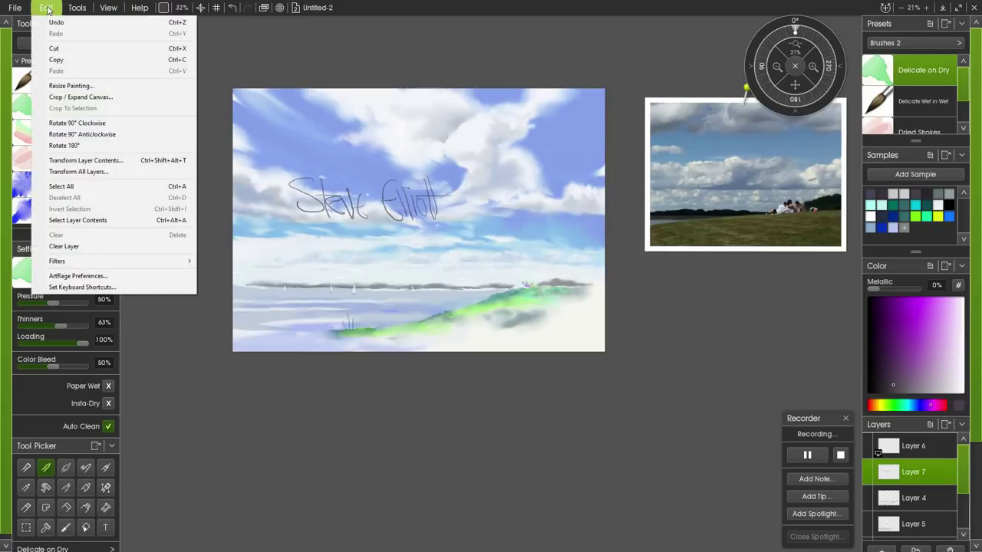
left_click(90, 162)
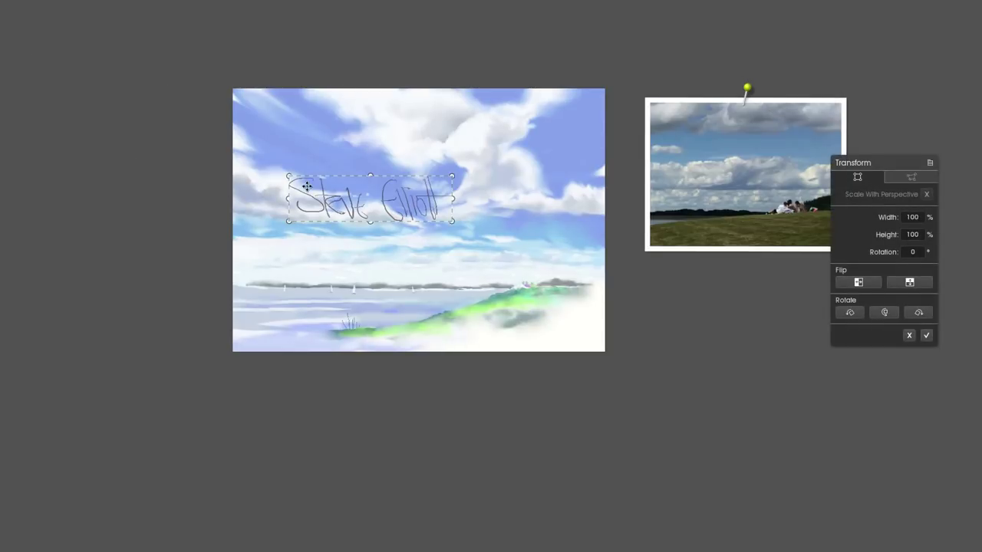
left_click_drag(338, 201, 556, 332)
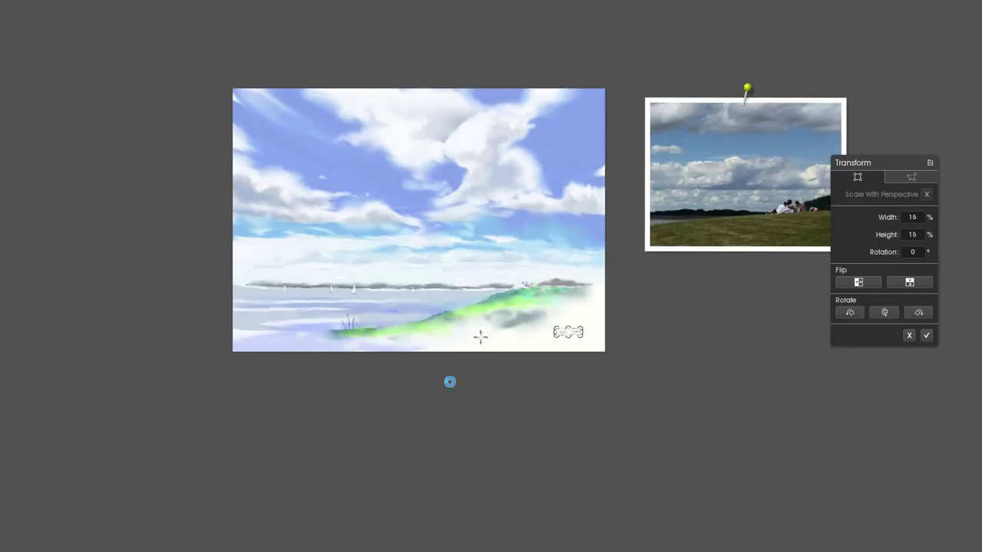
key("Return")
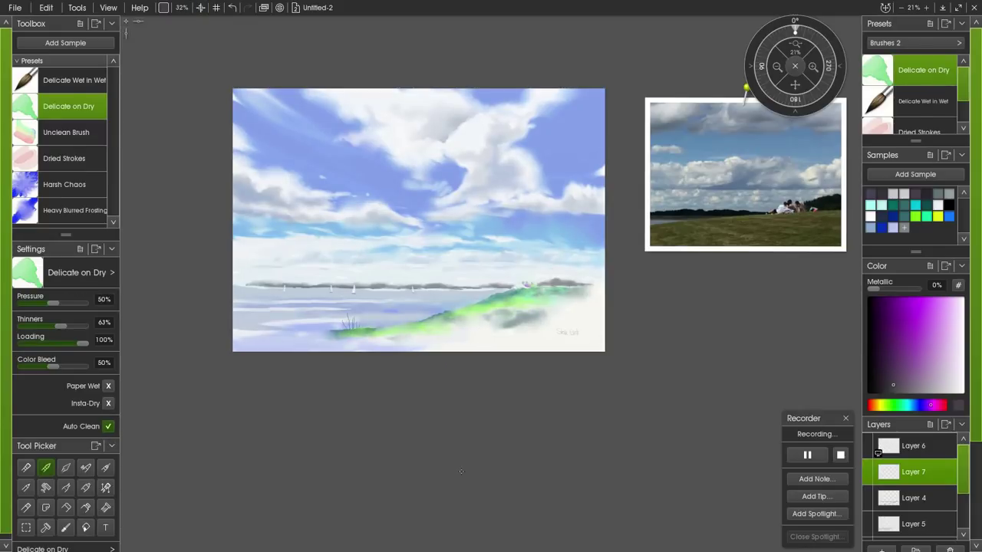